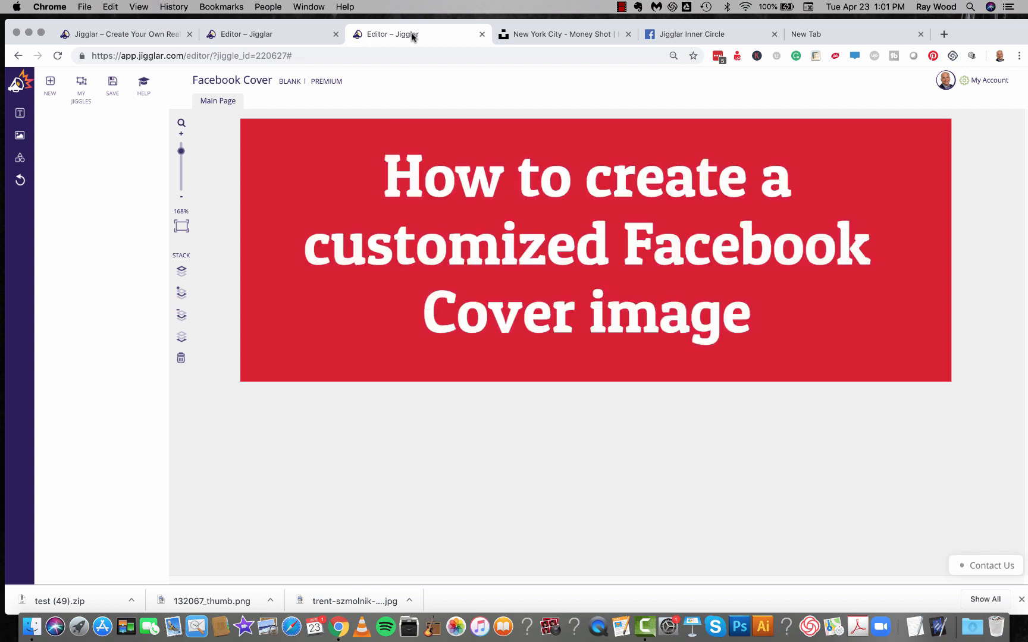
- Browse the Facebook Cover templates in Jigglar's Social Media category
click(700, 35)
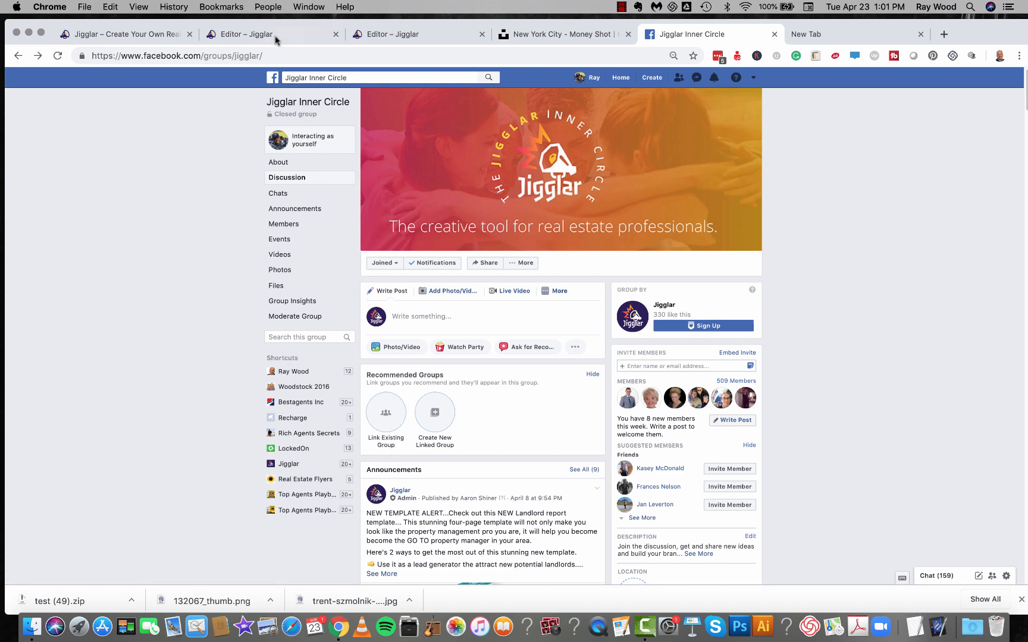
click(111, 34)
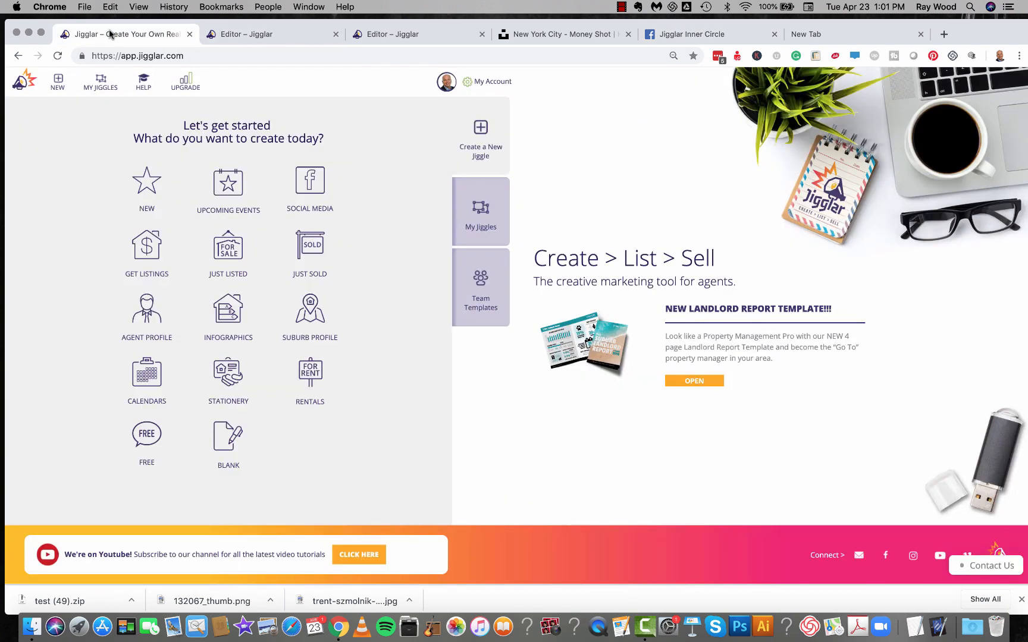
click(310, 187)
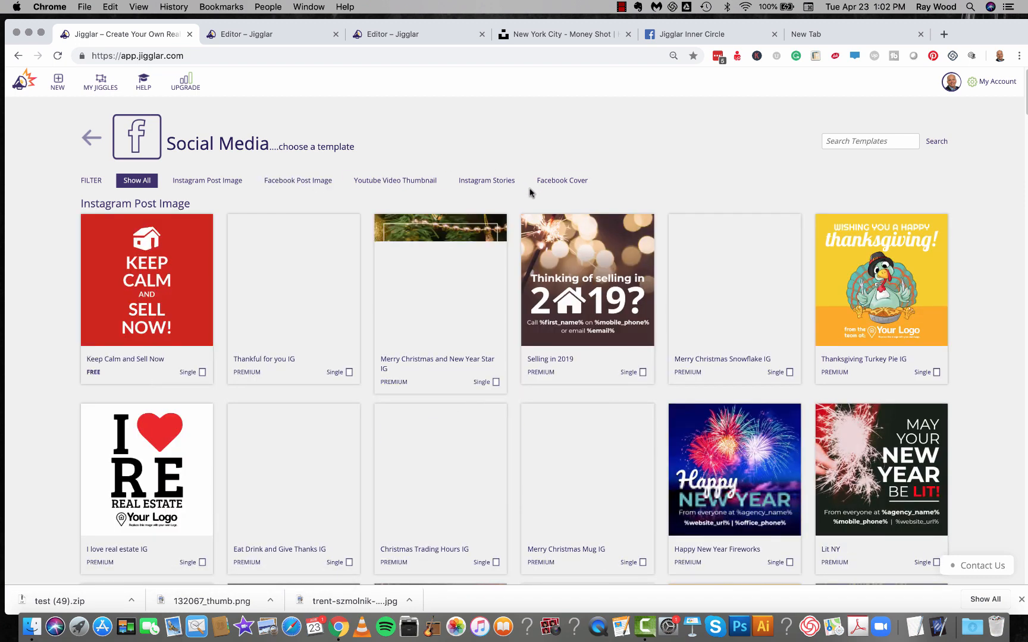
click(559, 182)
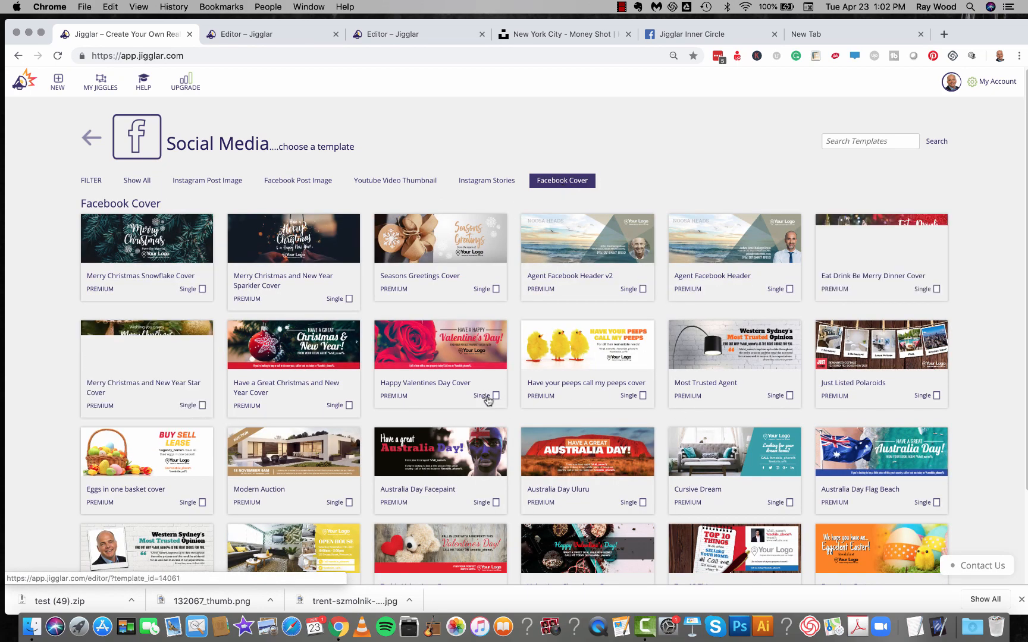
scroll(580, 386, down, 3)
scroll(580, 386, up, 3)
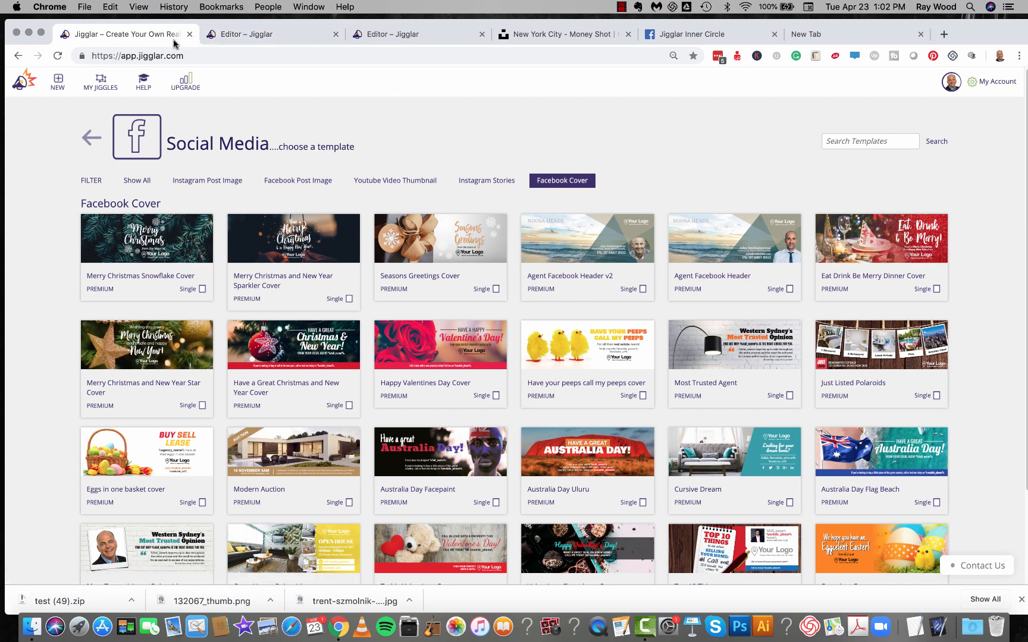
- Create a new blank Facebook Cover design of 853 x 315 px
click(19, 82)
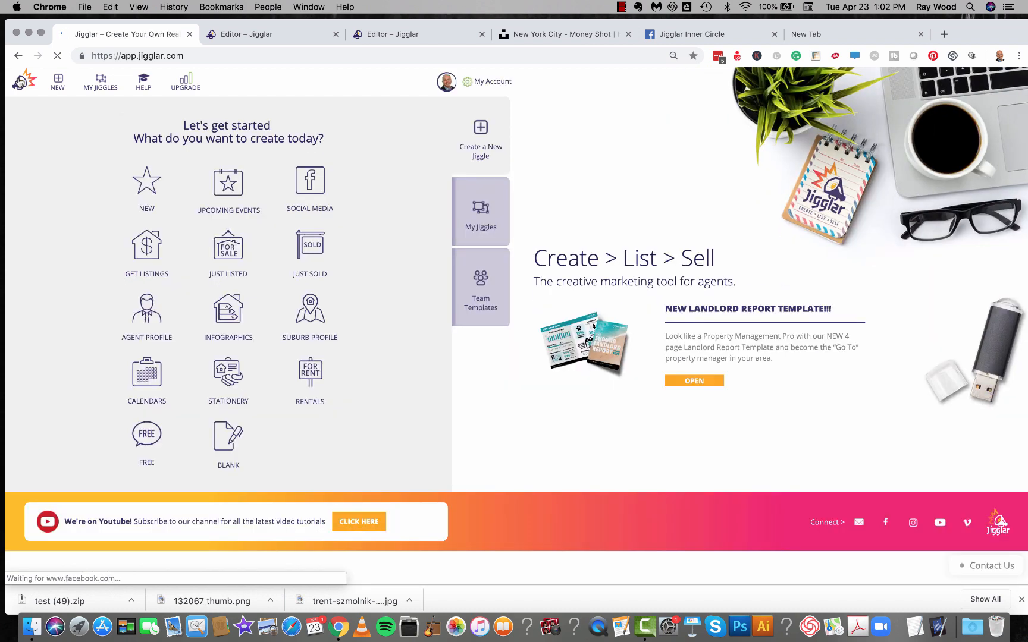
click(227, 443)
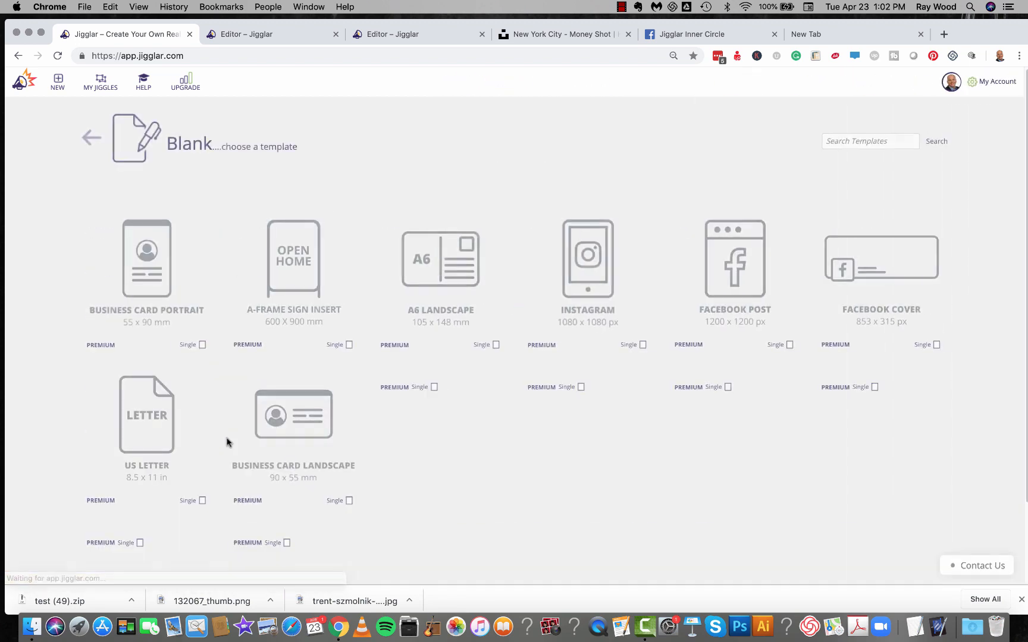
click(893, 261)
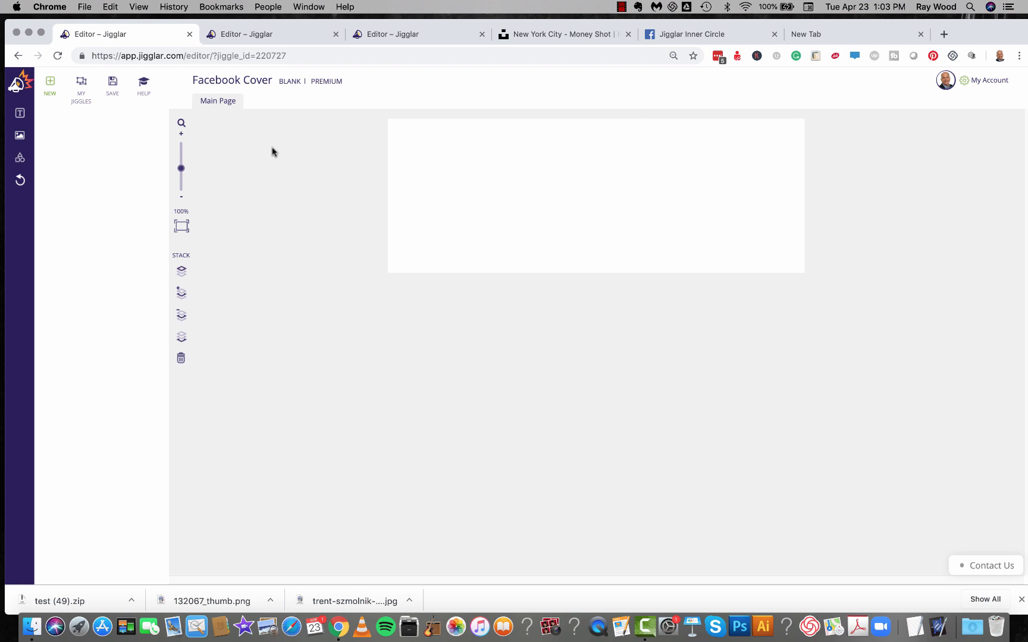
- Add a new rectangle shape to the blank cover
click(181, 135)
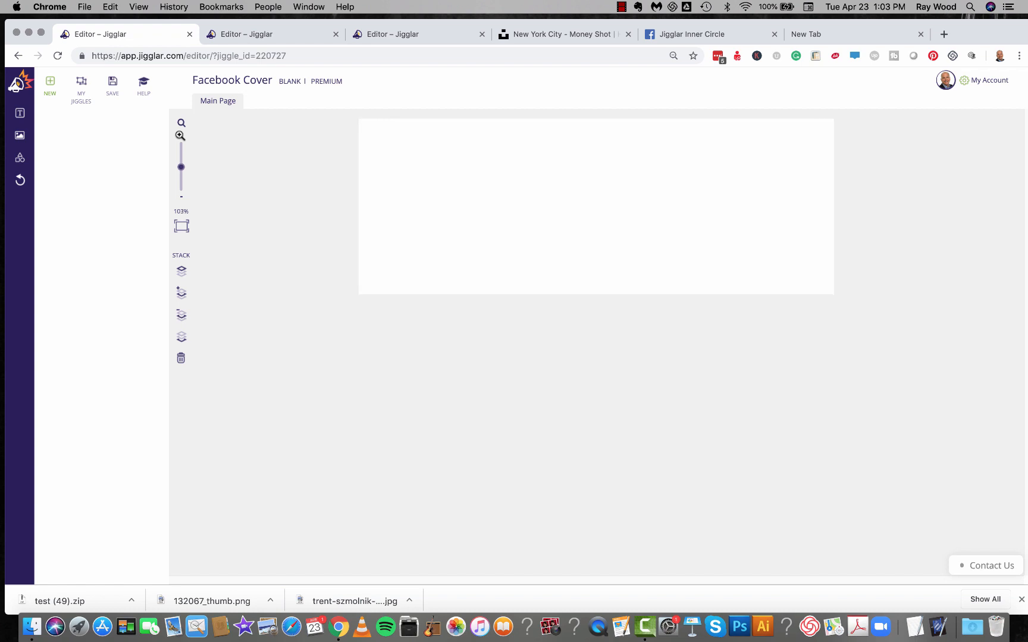
click(180, 136)
click(180, 136)
click(180, 135)
click(180, 135)
click(180, 136)
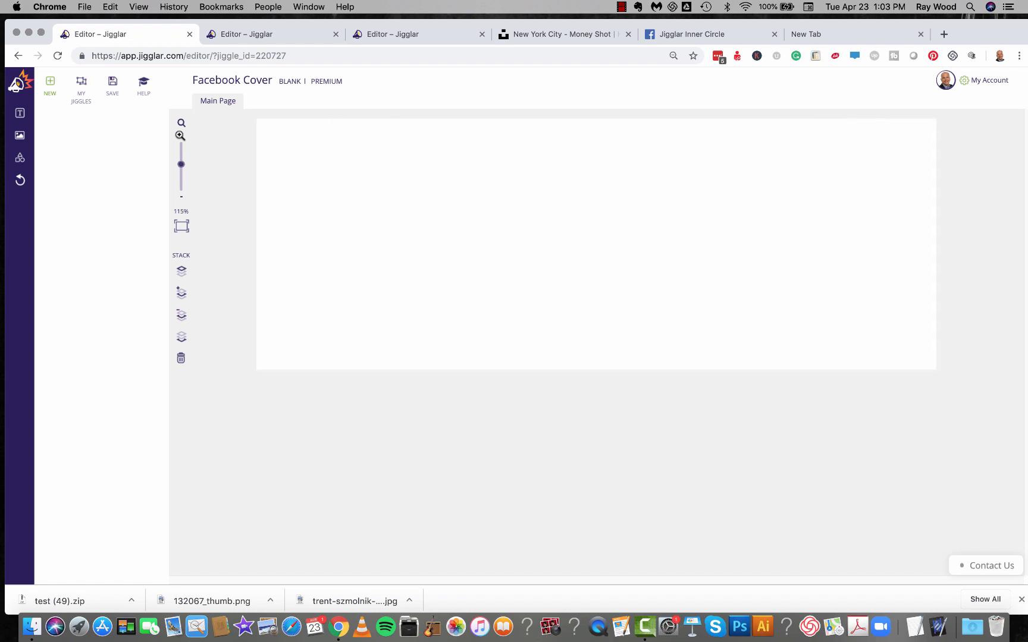
click(180, 135)
double_click(181, 136)
click(180, 136)
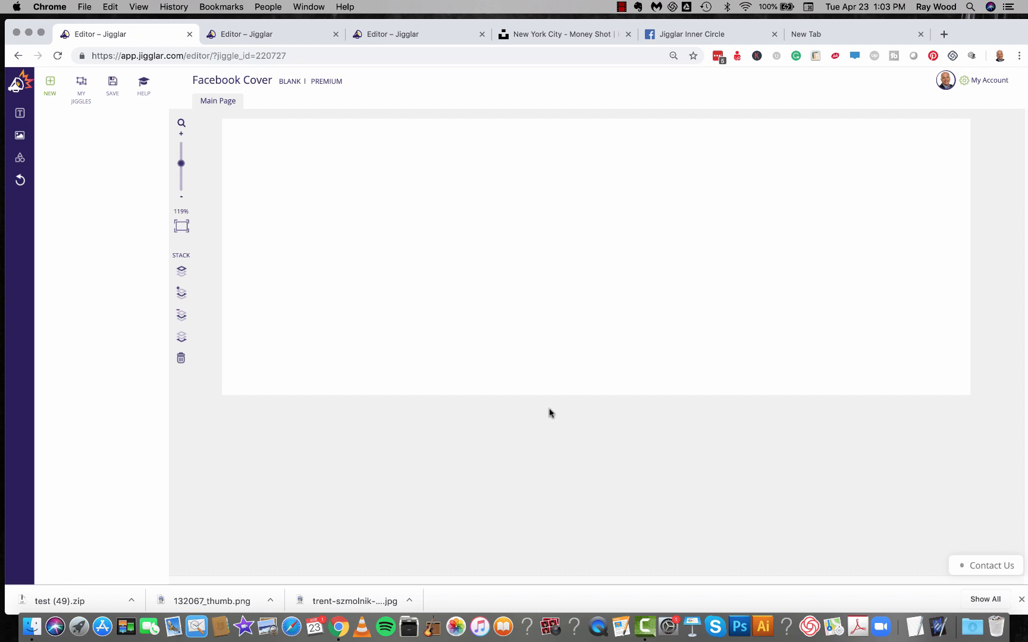
click(19, 135)
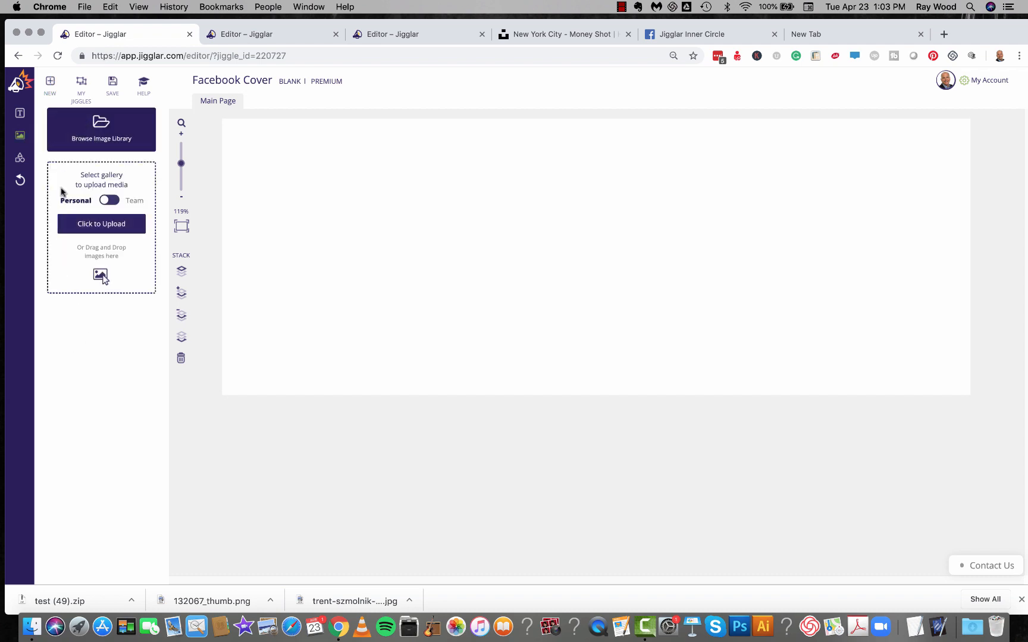
click(20, 157)
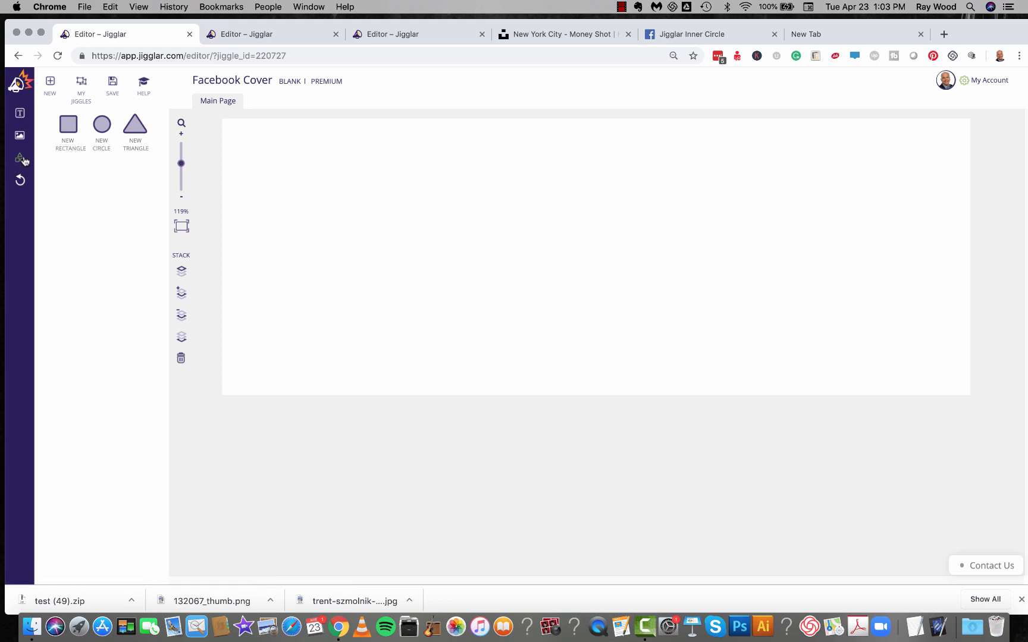
click(69, 126)
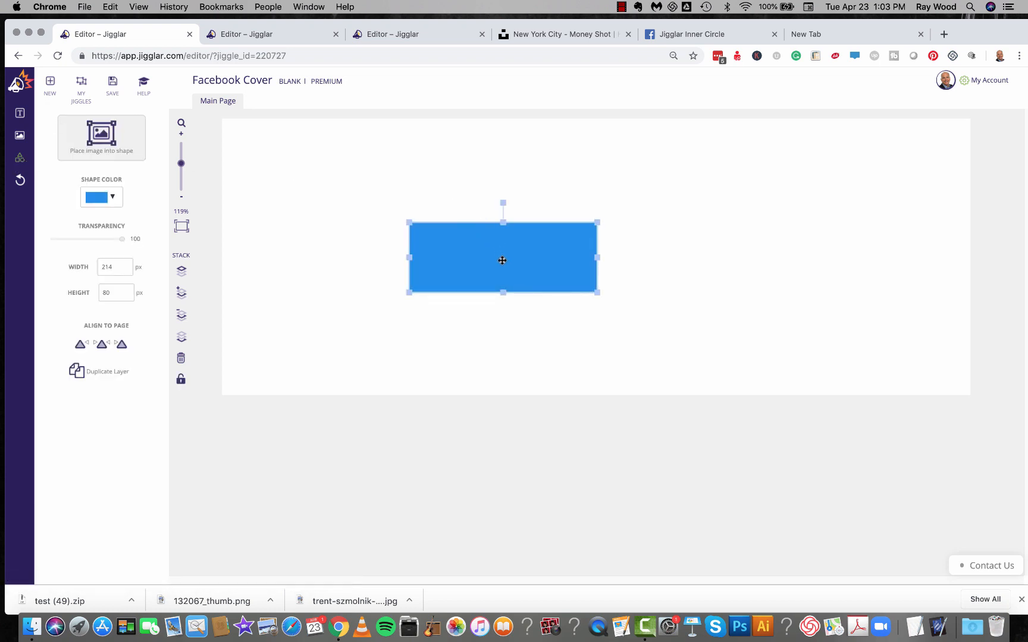
- Move the rectangle to the canvas's upper-left corner and stretch it to about 856 x 318 px to cover the whole page
drag(502, 260, 328, 163)
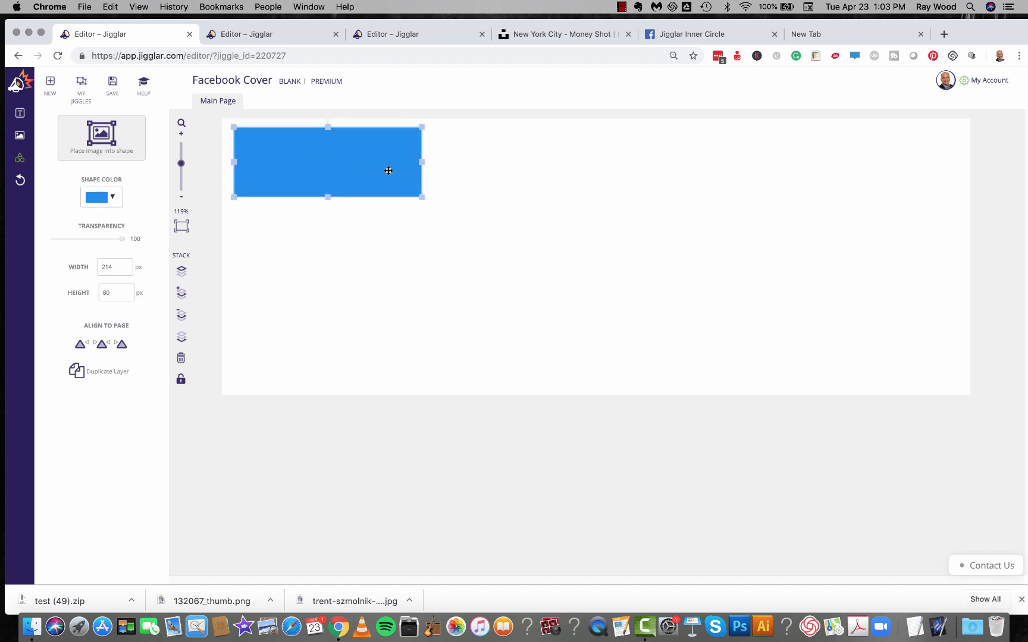
click(543, 242)
click(340, 156)
mouse_move(333, 176)
mouse_down()
mouse_move(351, 192)
mouse_move(330, 163)
mouse_up()
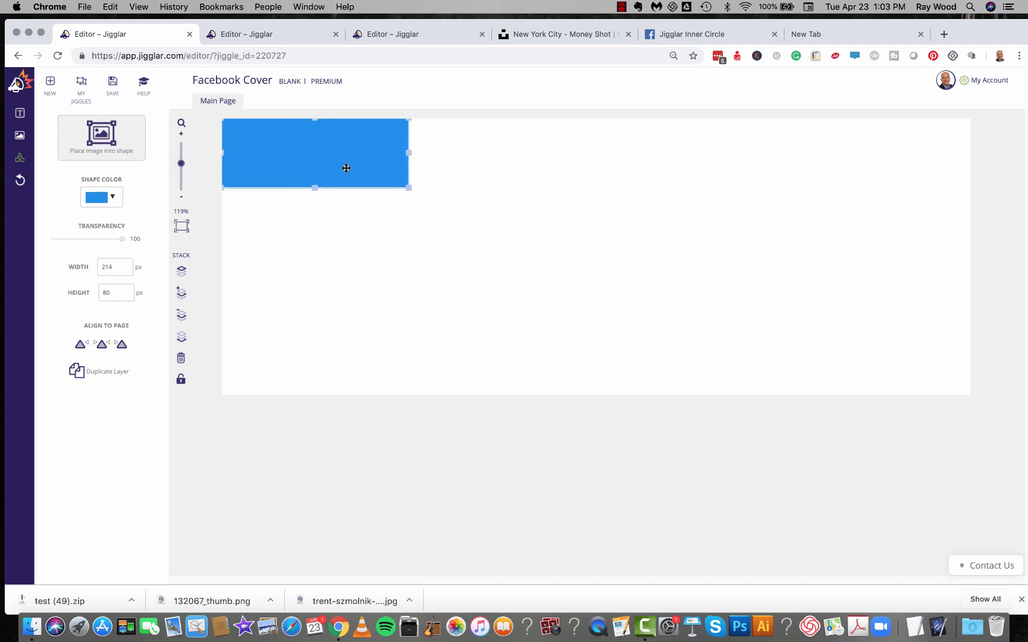
drag(409, 189, 977, 401)
click(975, 400)
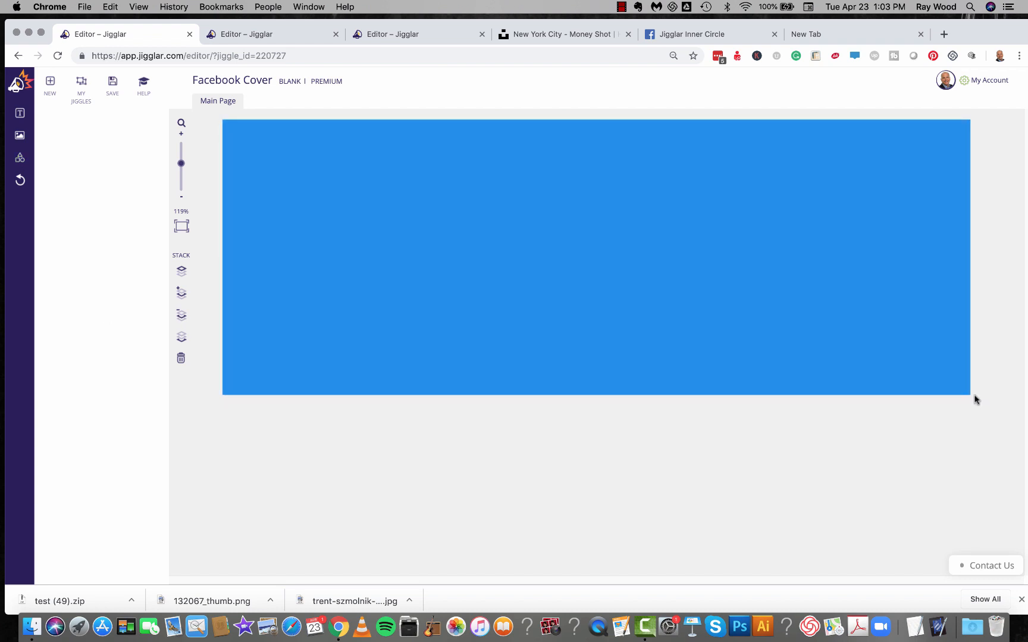
- Set the background rectangle's shape color to black, #000000
click(570, 234)
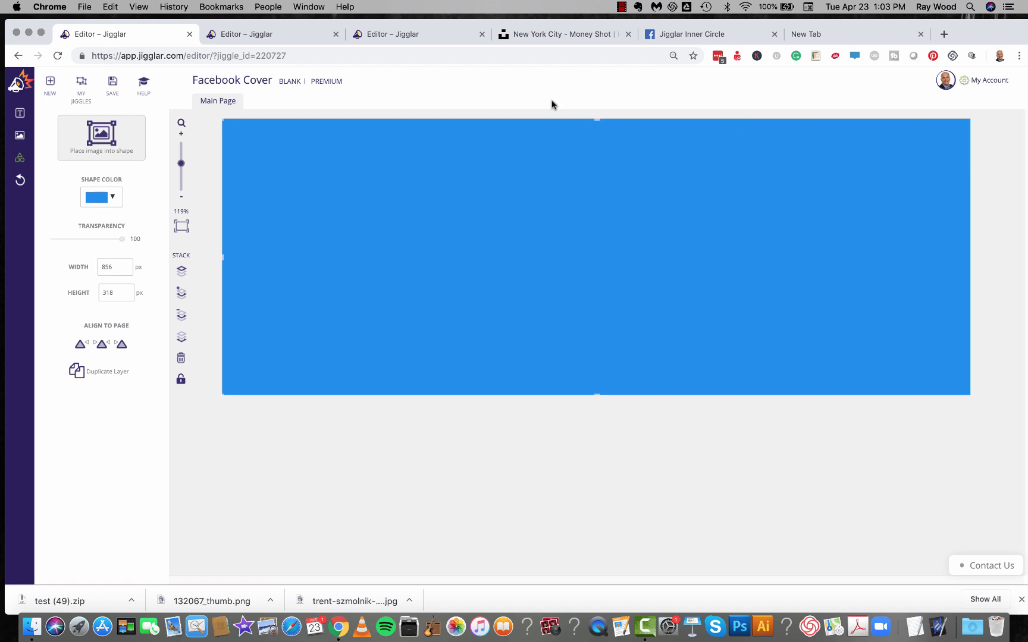
click(113, 202)
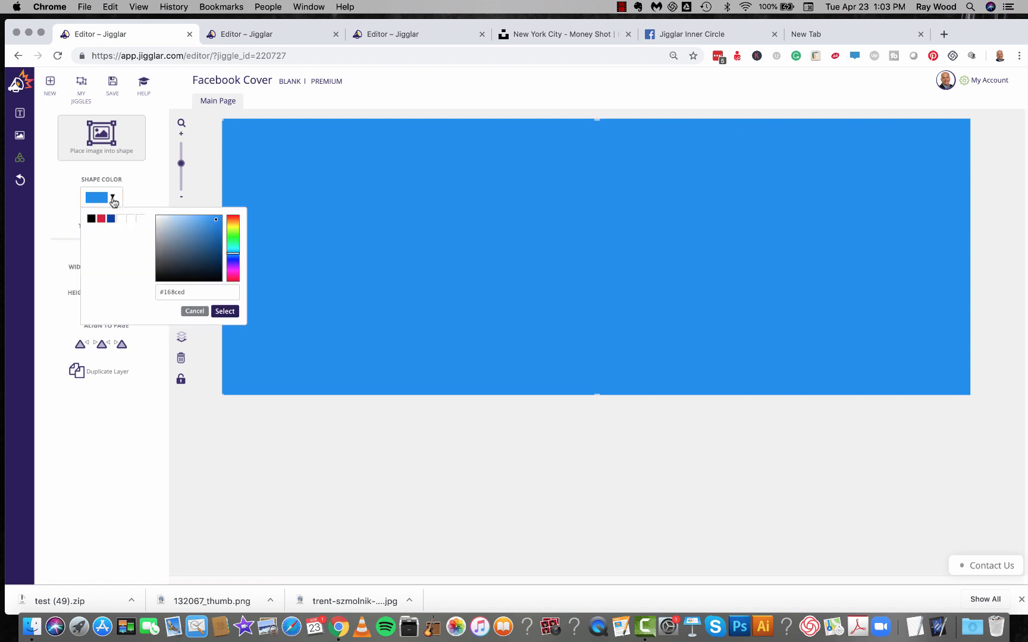
click(90, 219)
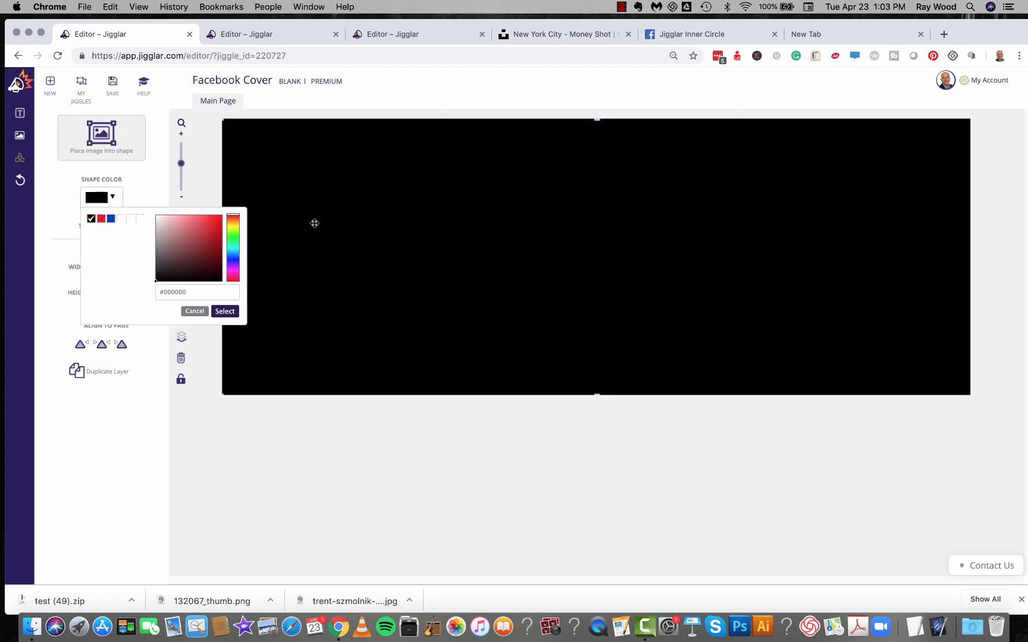
click(228, 311)
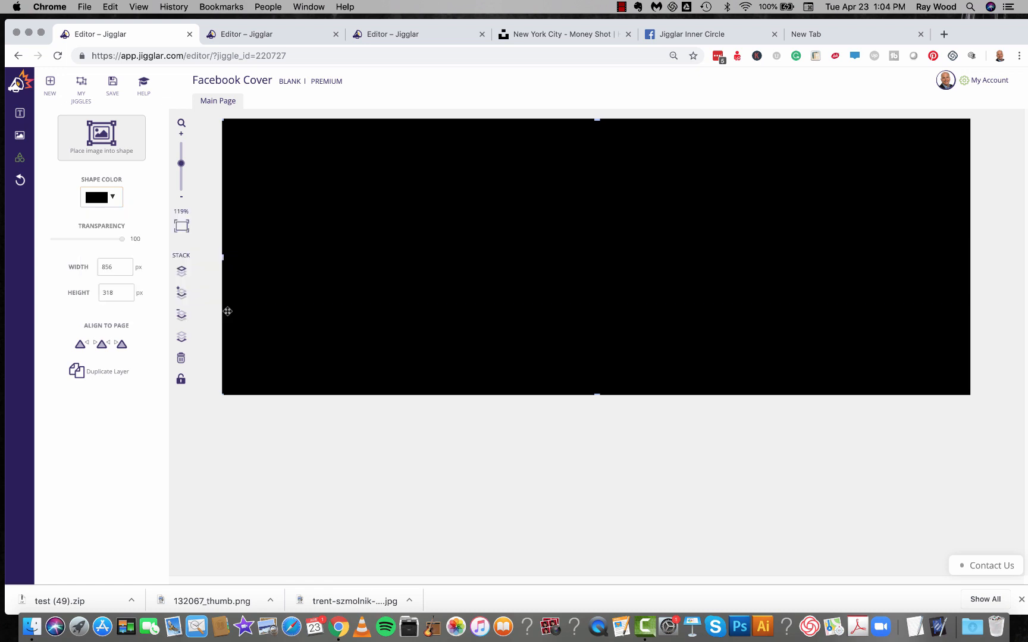
click(214, 314)
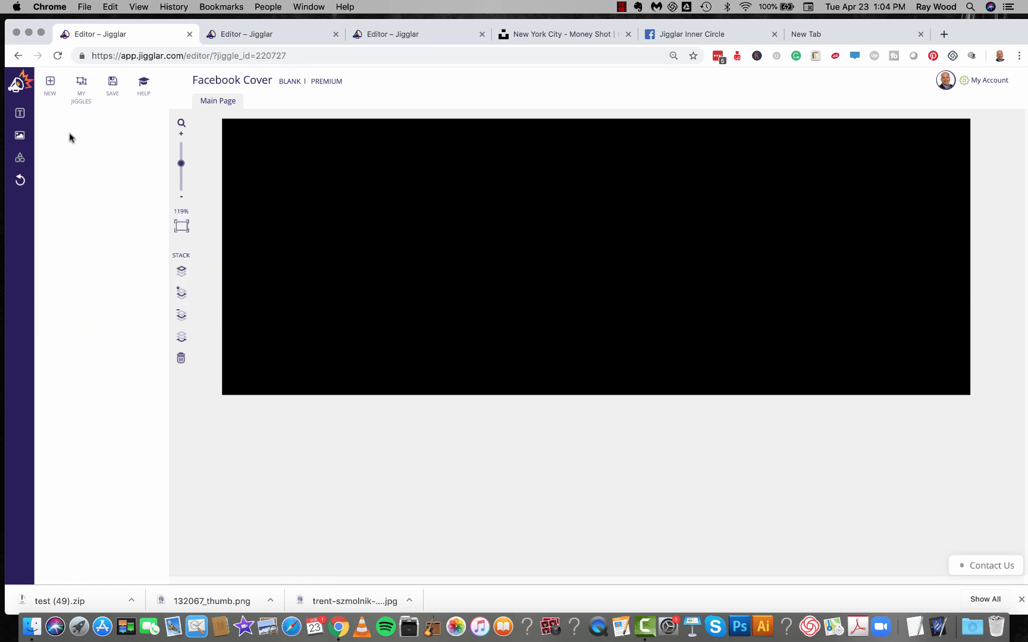
- Insert the horizontal red poppy image from My Library and move it toward the cover's lower-right corner
click(18, 138)
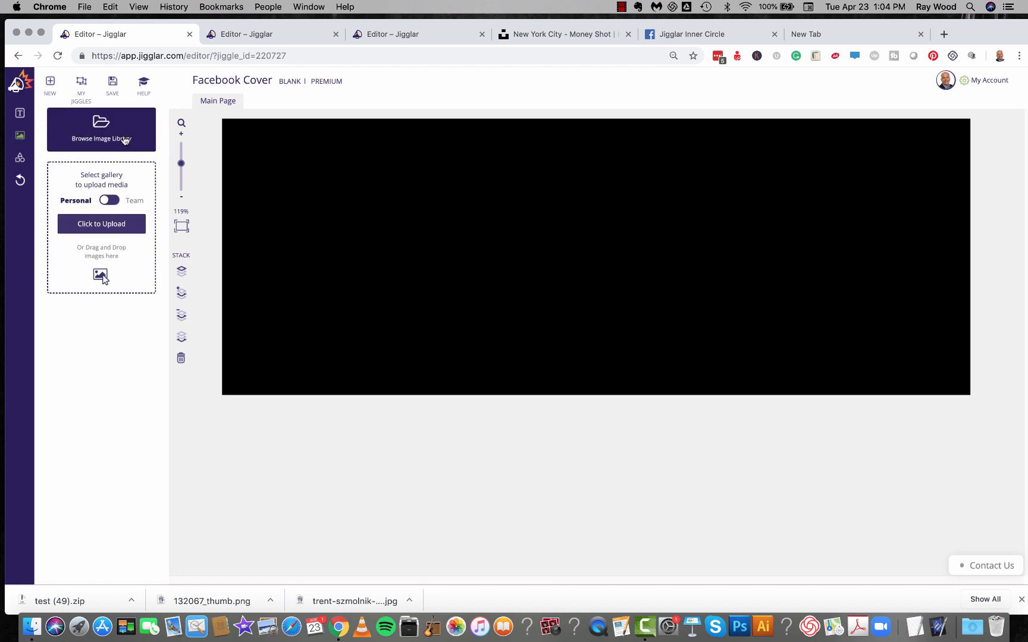
click(97, 149)
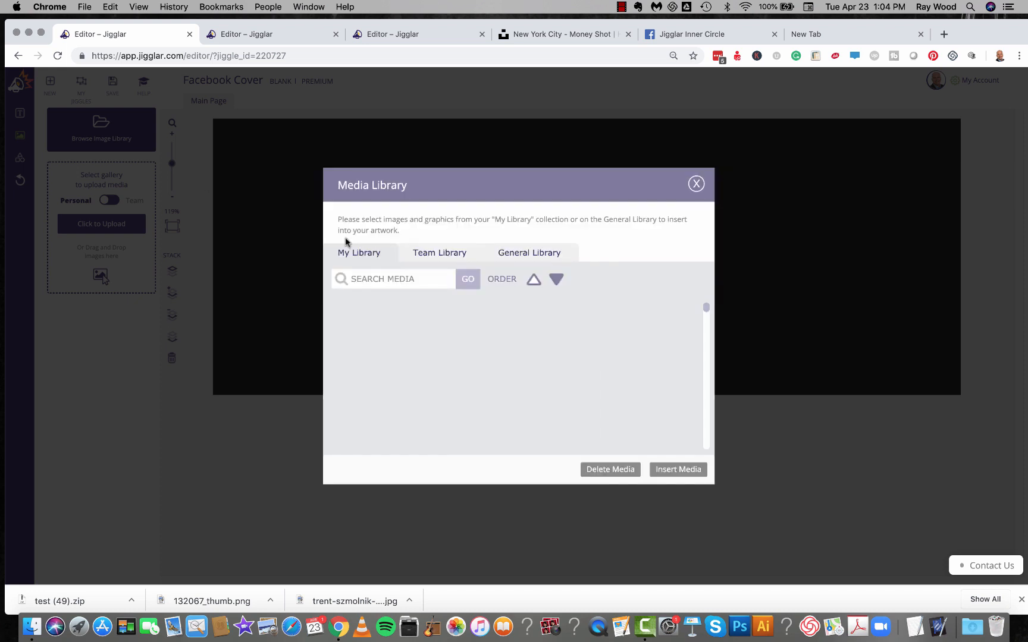
click(474, 330)
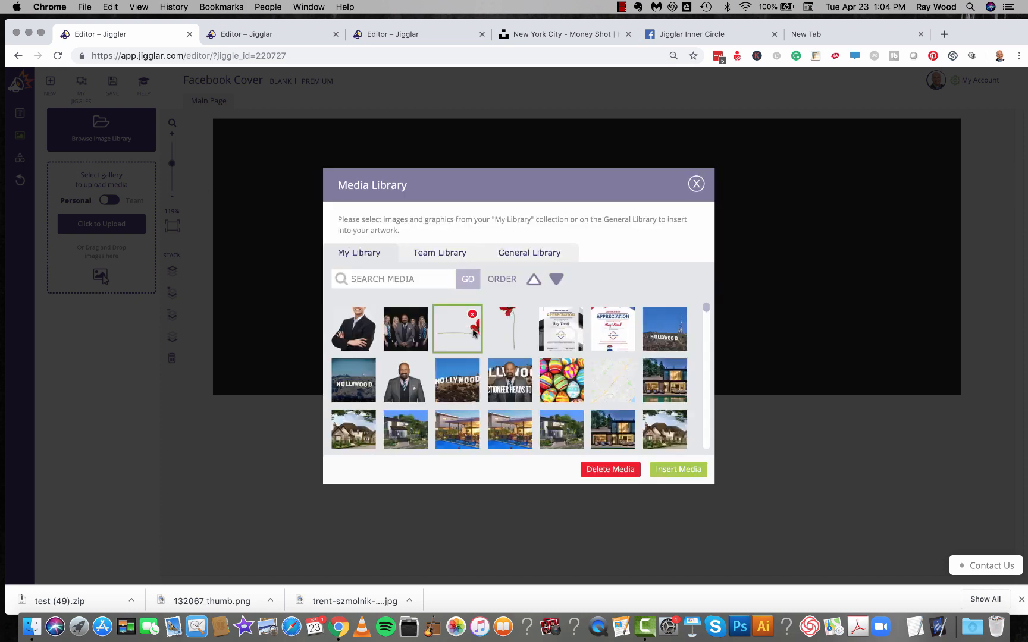
click(674, 474)
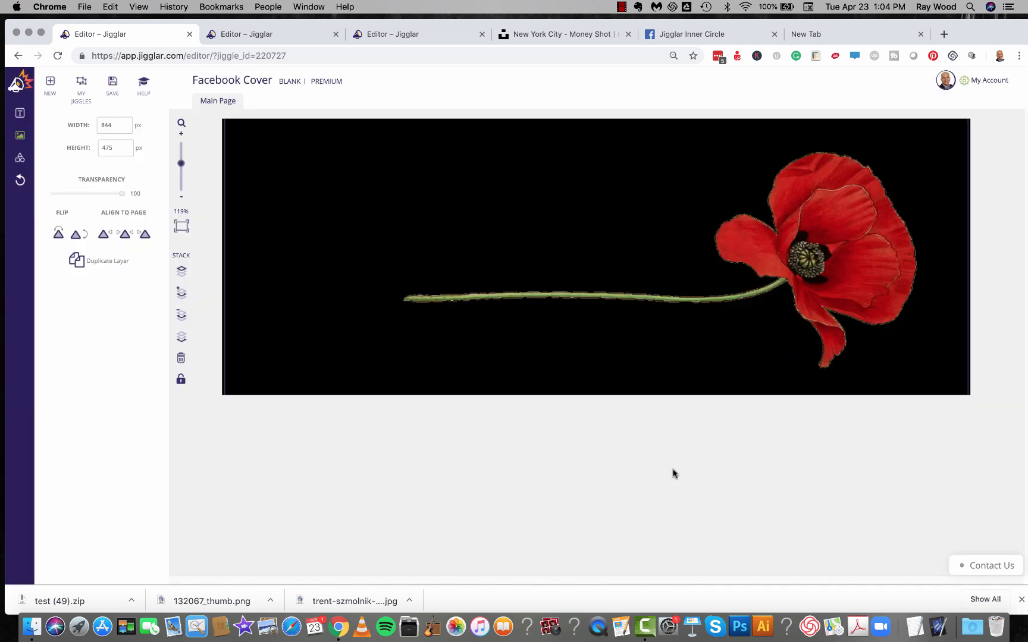
drag(779, 256, 811, 305)
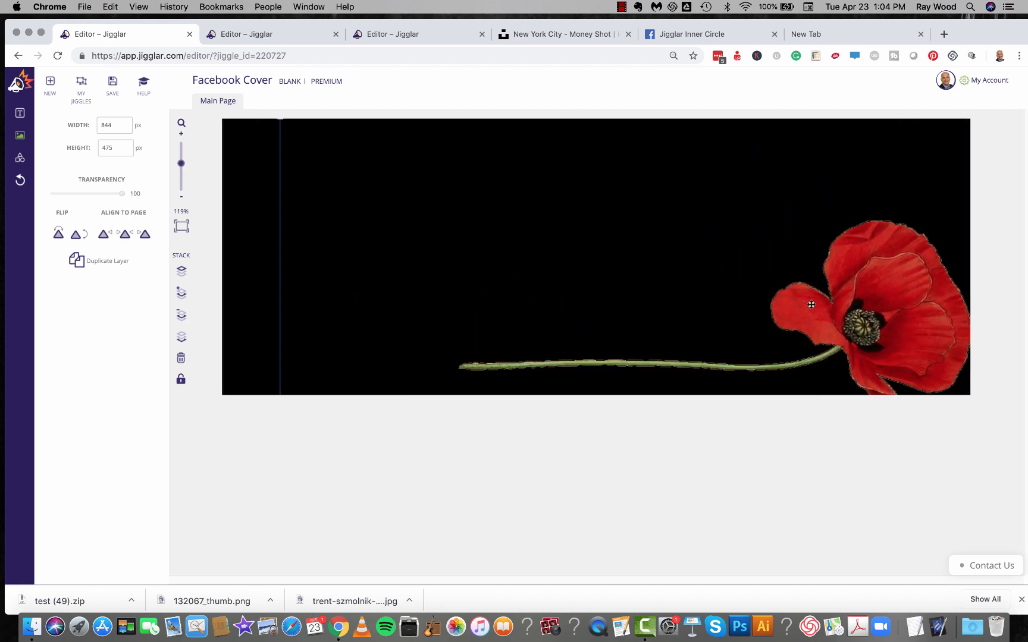
drag(750, 210, 784, 247)
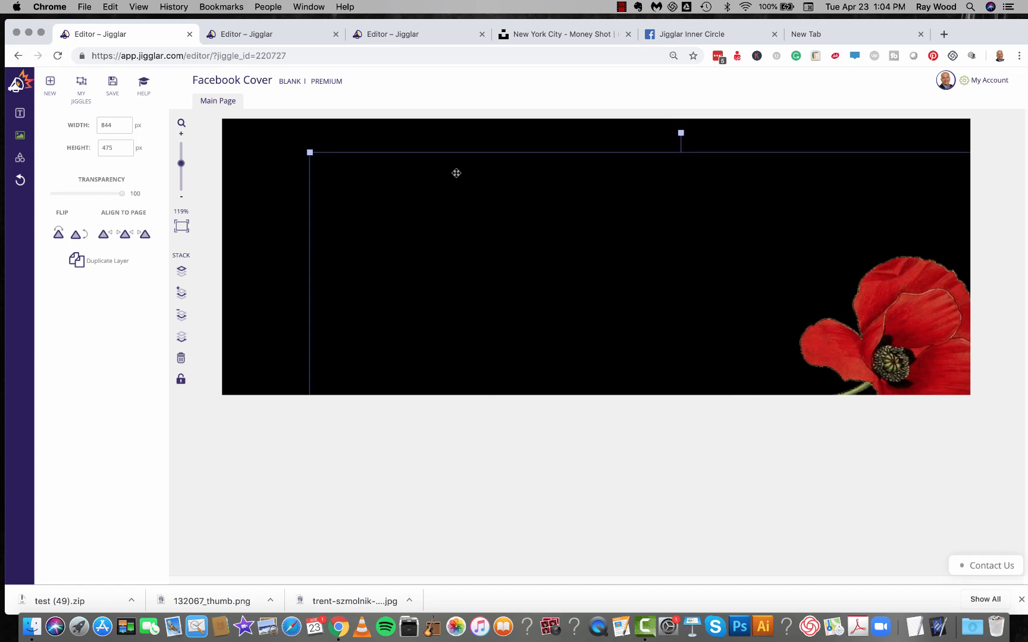
- Scale the poppy image proportionally to about 738 x 415 px and position the flower in the right part of the cover
drag(307, 153, 410, 204)
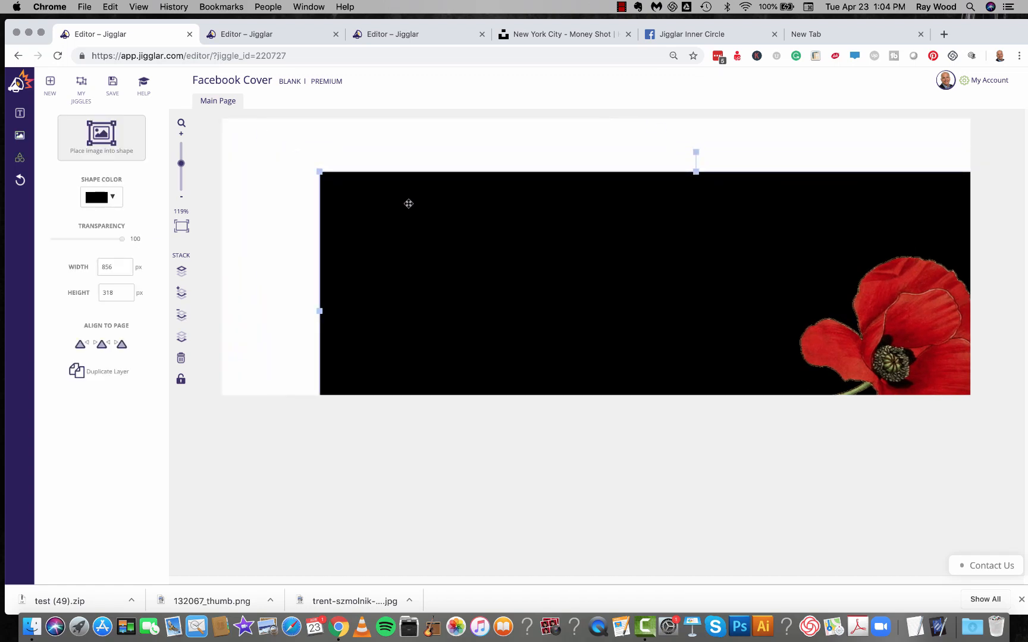
key(super+z)
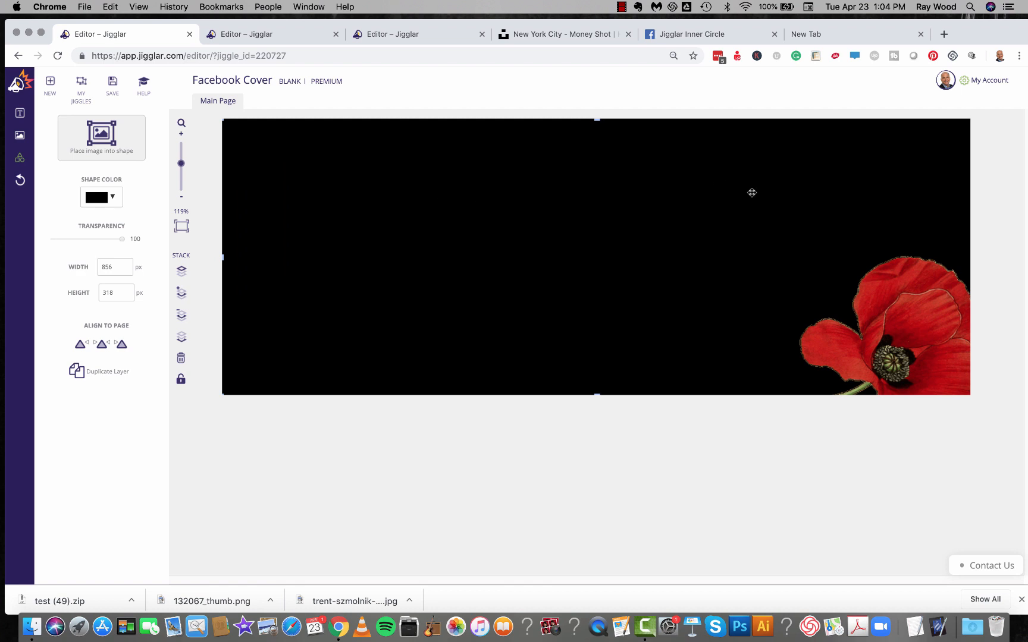
click(822, 293)
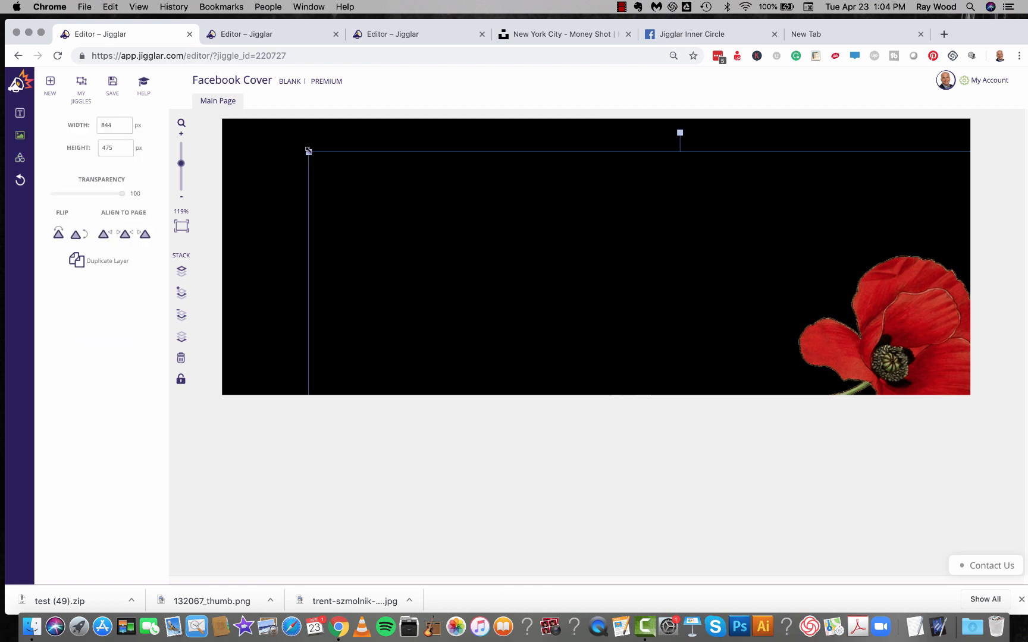
drag(308, 151, 574, 302)
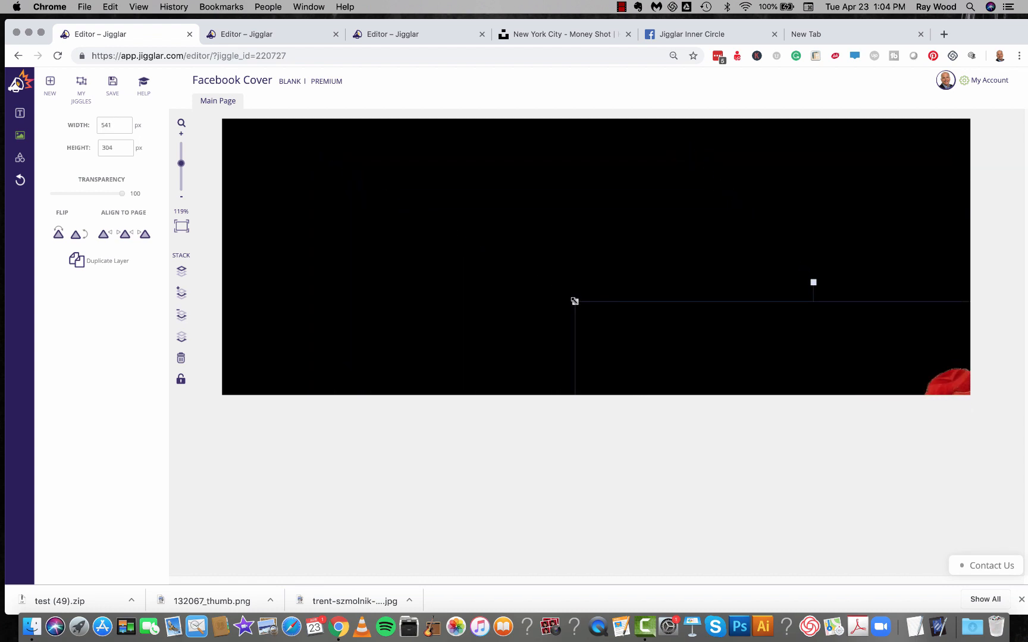
drag(643, 317, 537, 188)
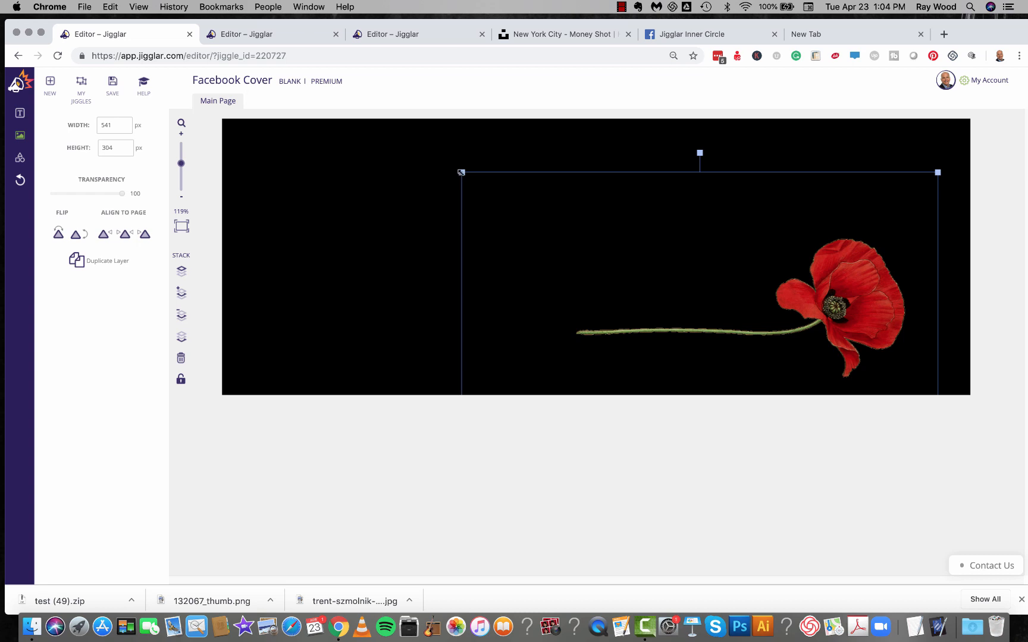
drag(461, 172, 190, 178)
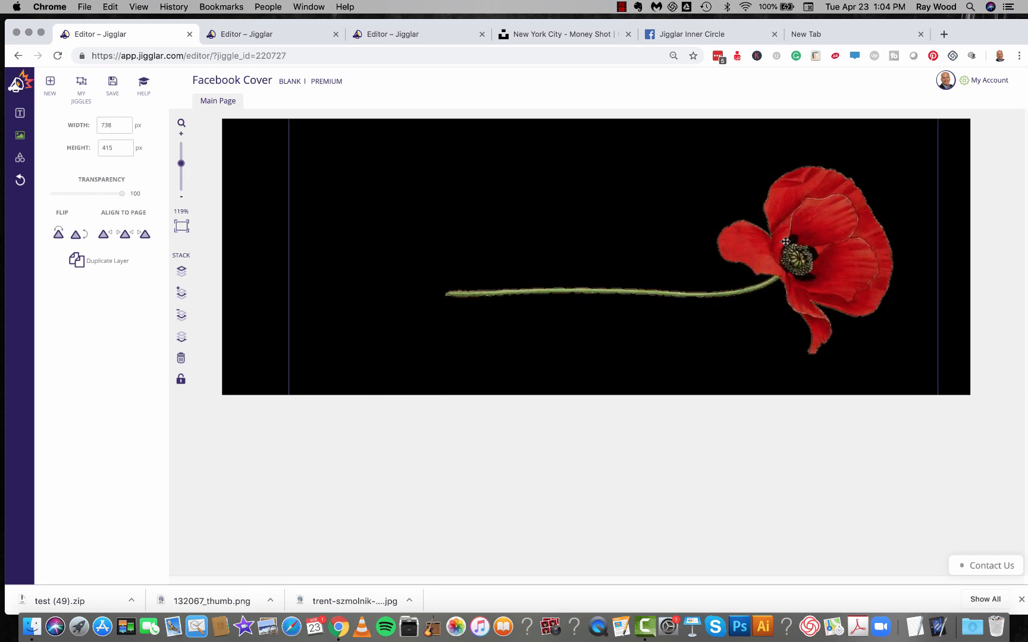
mouse_move(785, 241)
mouse_down()
mouse_move(688, 243)
mouse_move(780, 224)
mouse_up()
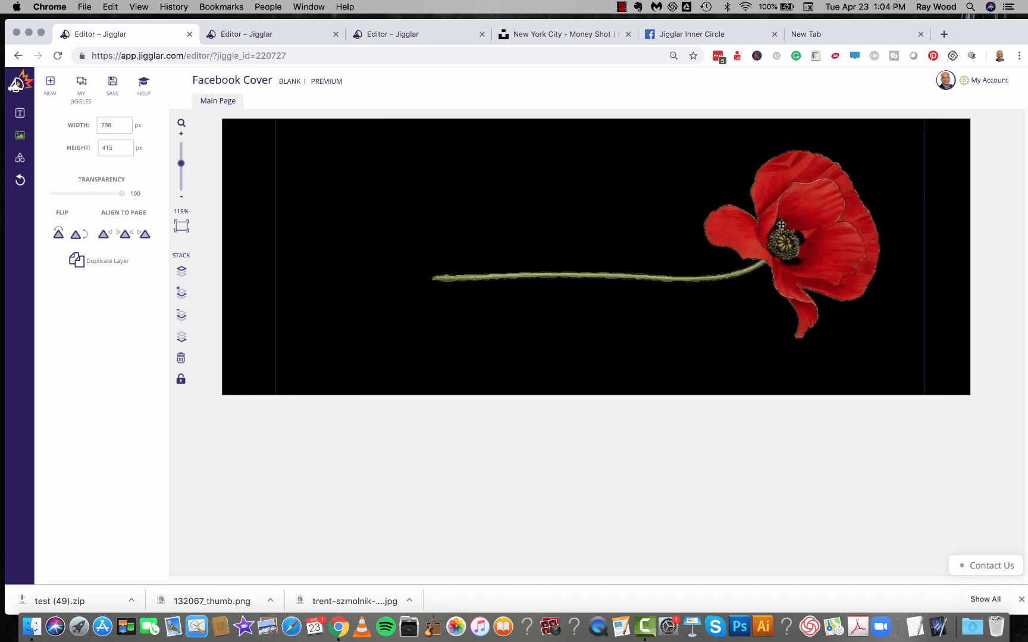
- Add a new text box to the cover and move it up and left, over the poppy's stem
click(191, 399)
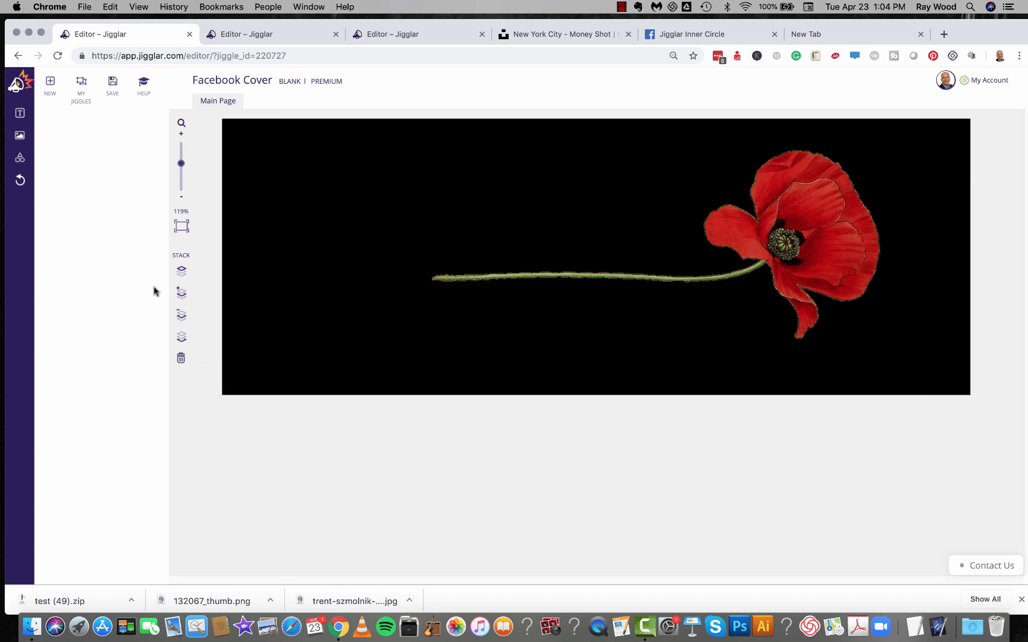
click(20, 113)
click(98, 131)
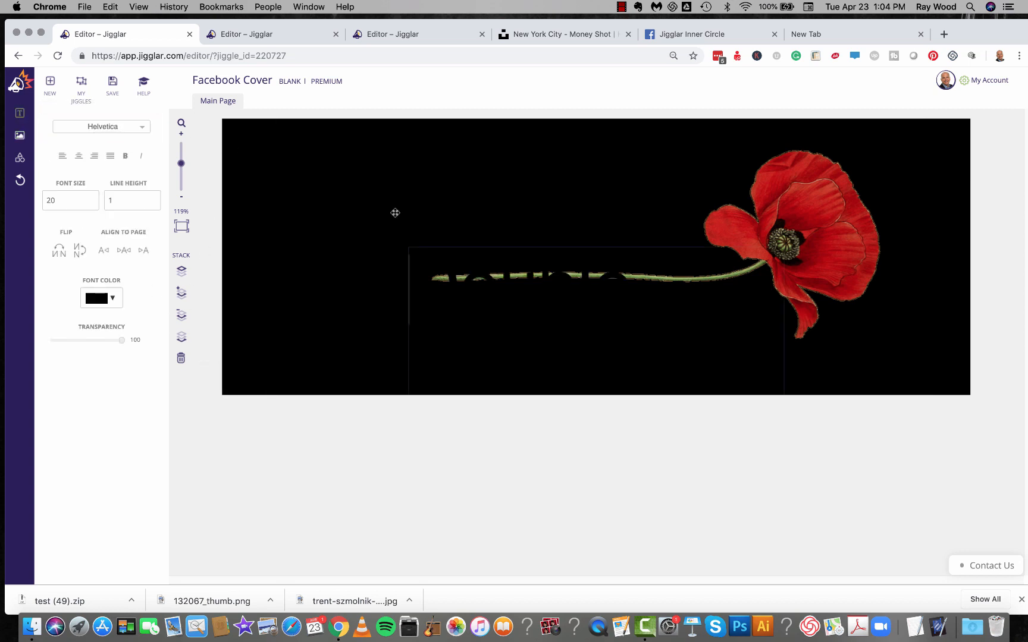
click(427, 425)
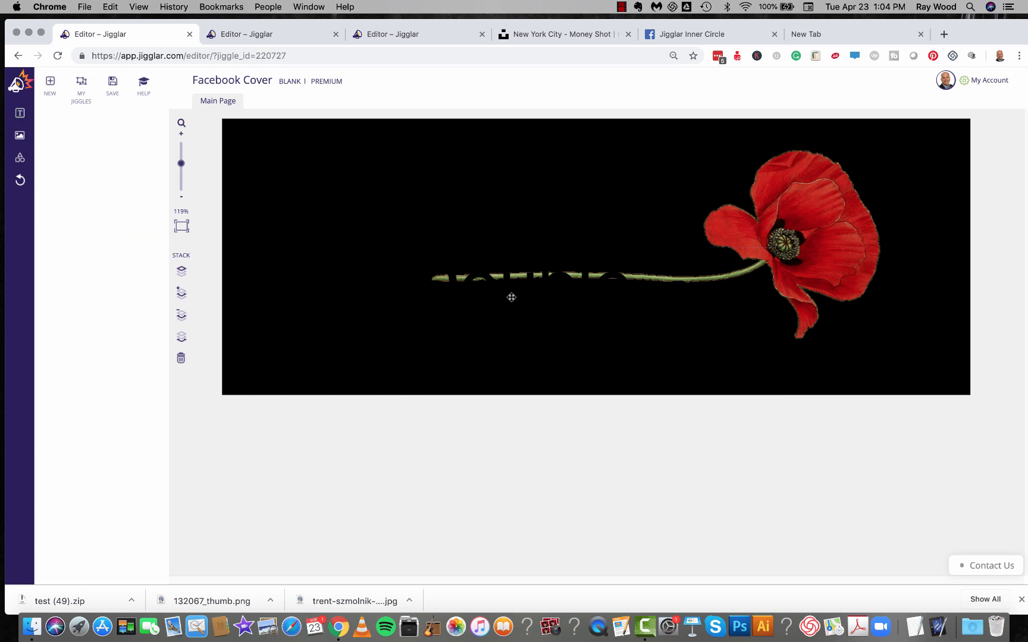
drag(509, 294, 448, 224)
- Set the font color of the placeholder text to white, #ffffff
double_click(439, 215)
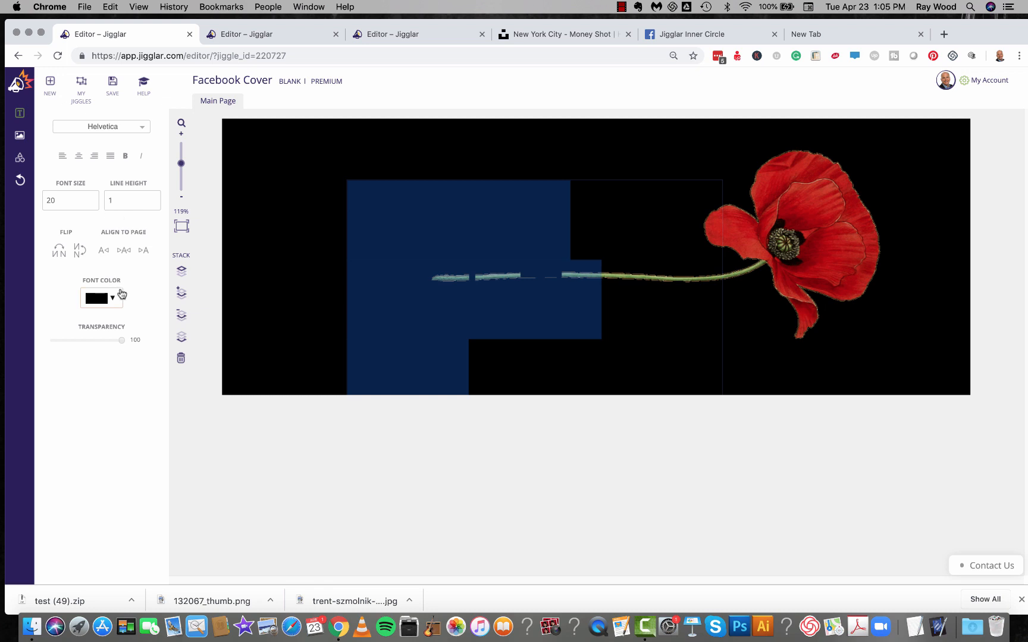
click(116, 299)
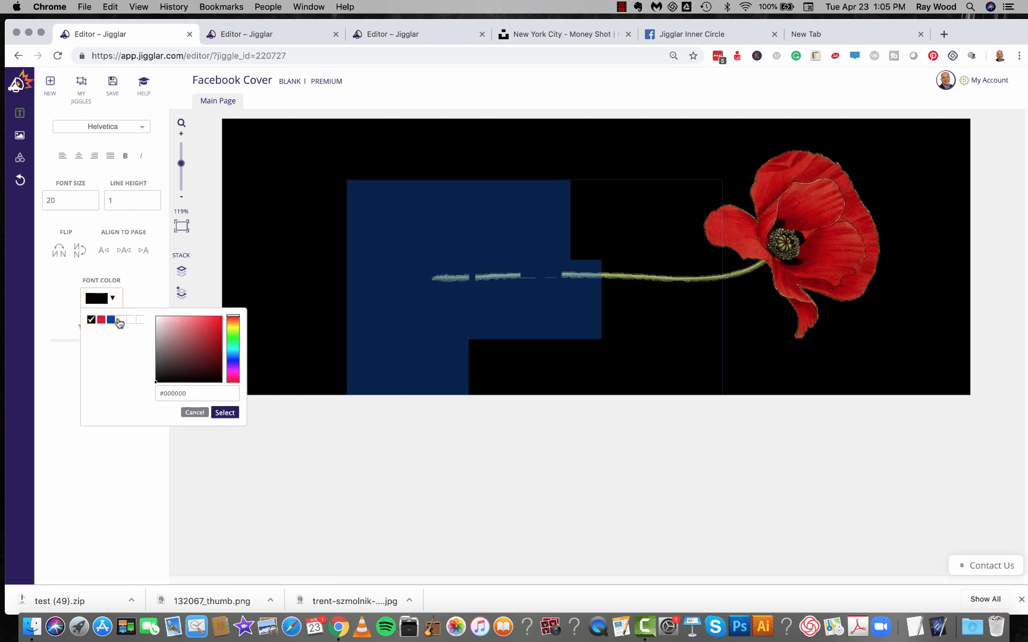
click(120, 320)
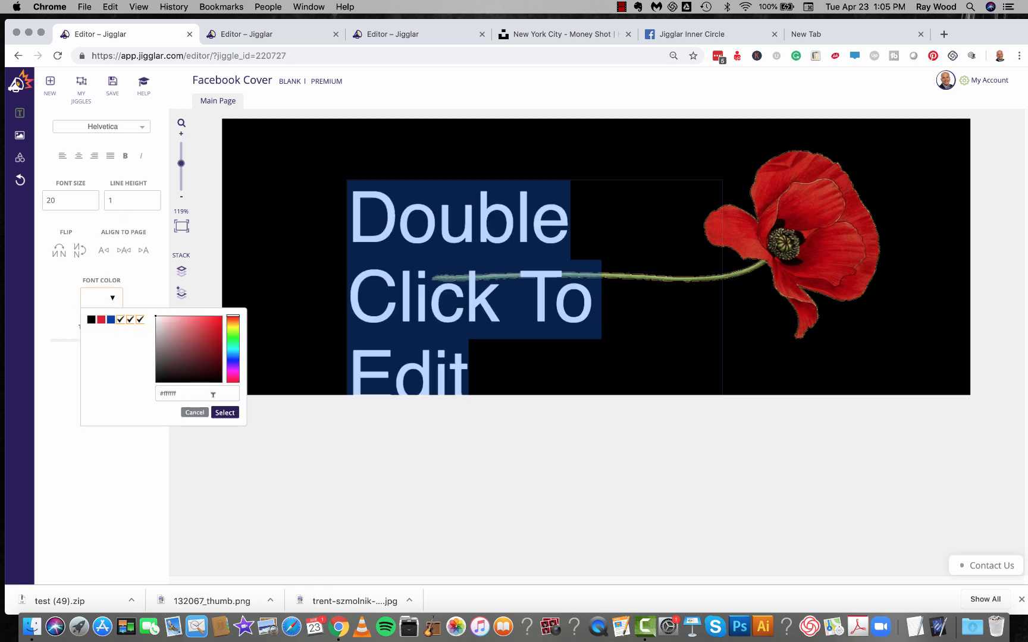
click(223, 413)
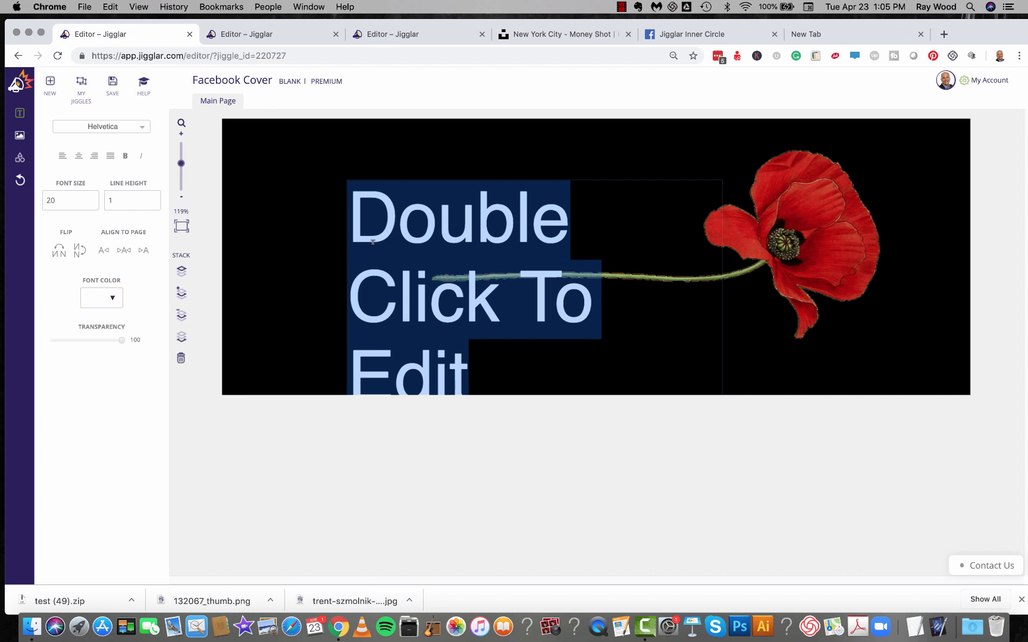
- Set the placeholder text's font to Patua One
click(144, 129)
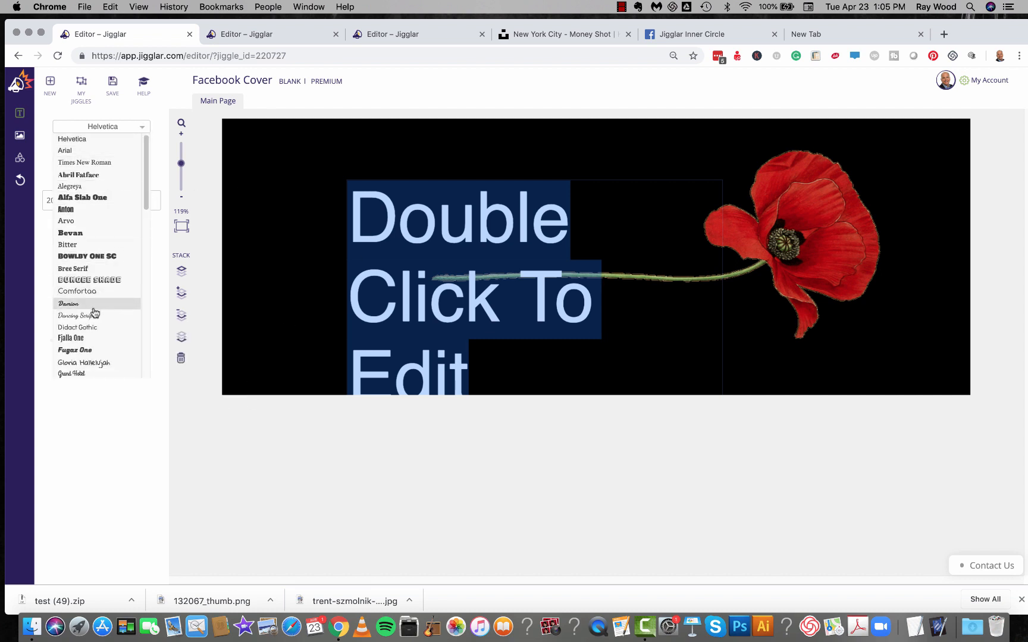
scroll(93, 310, down, 10)
scroll(95, 312, up, 4)
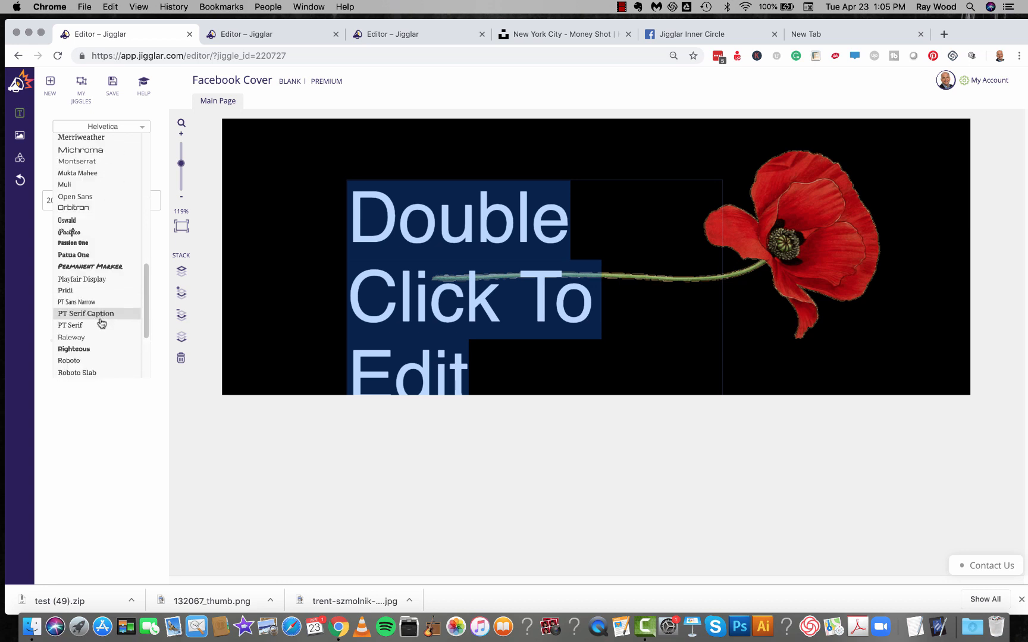
click(75, 255)
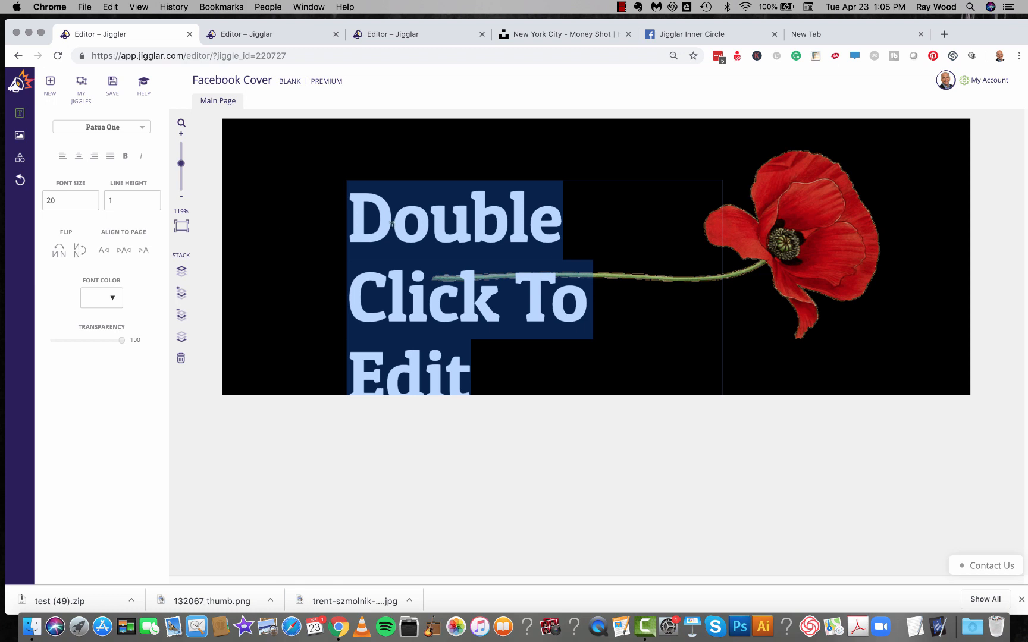
- Reduce the placeholder text's font size to 16
click(90, 203)
click(91, 203)
click(90, 203)
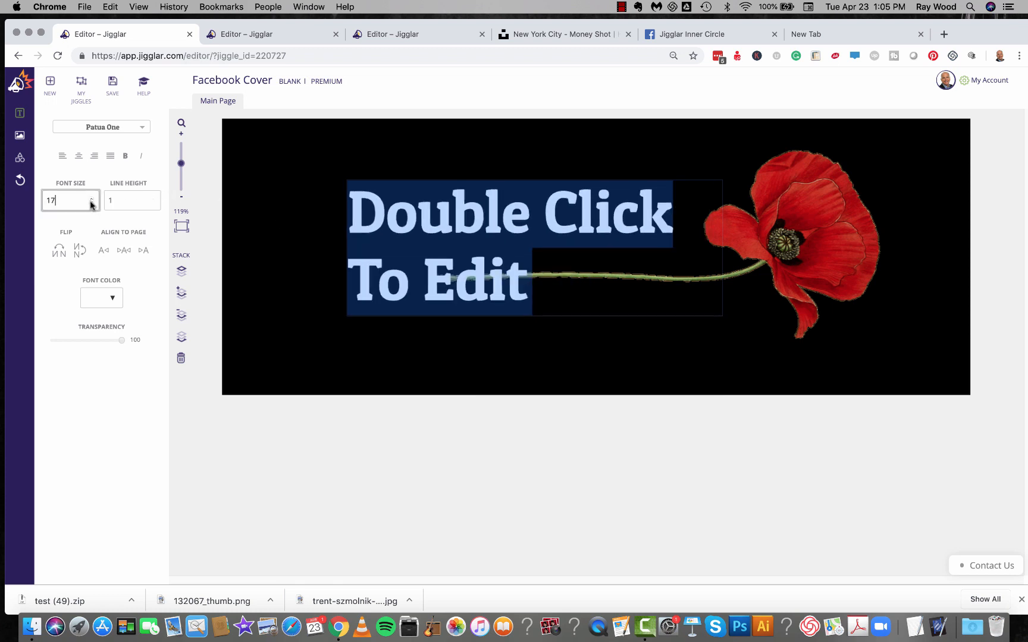
click(90, 203)
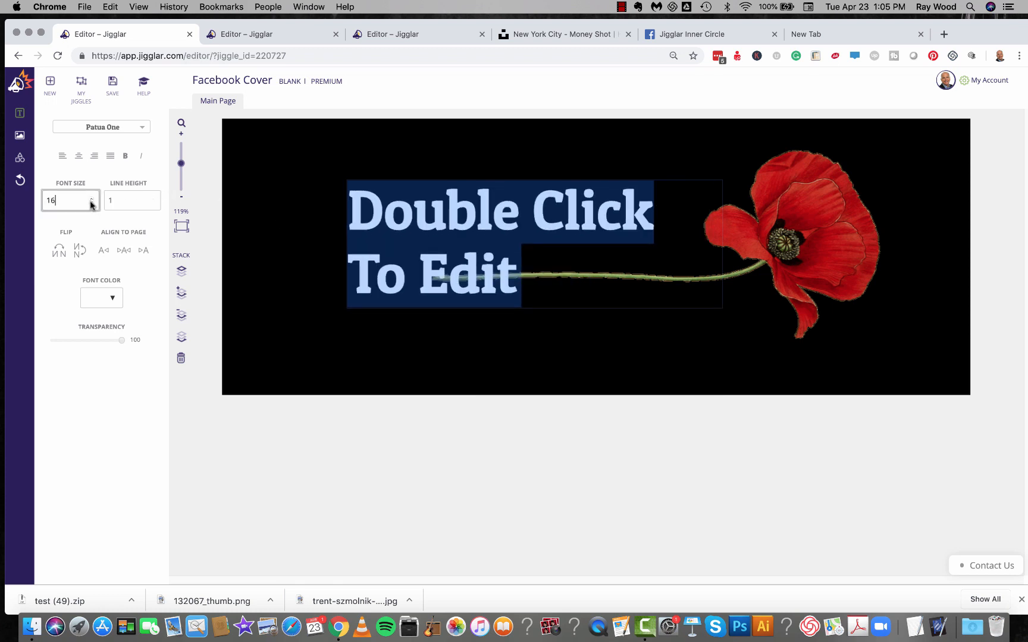
- Set the text's font to Anton and replace the placeholder wording with "ANZAC DAY"
click(141, 128)
scroll(122, 247, up, 10)
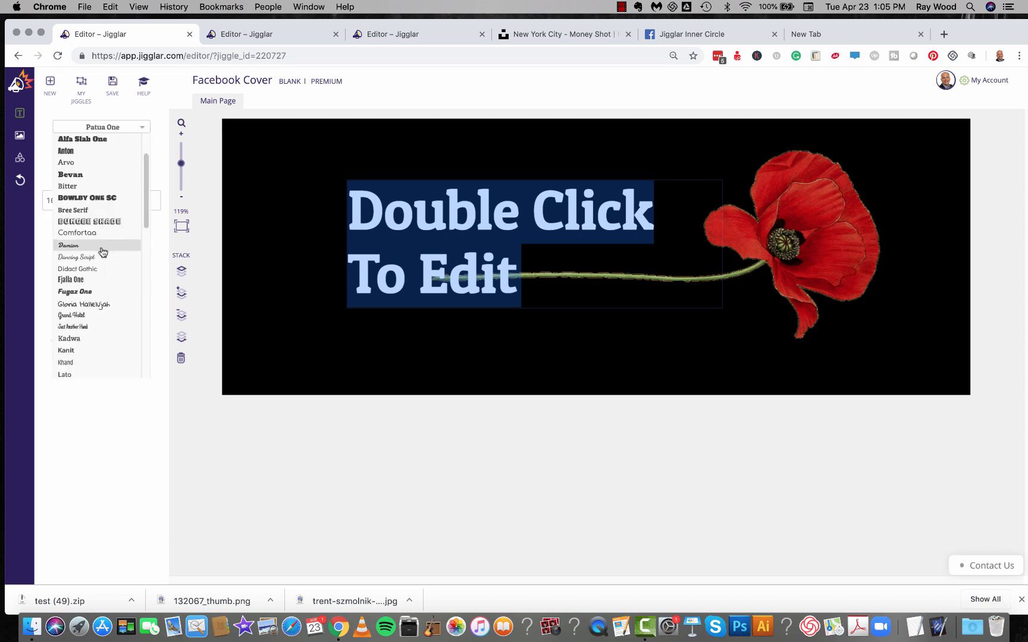
click(70, 151)
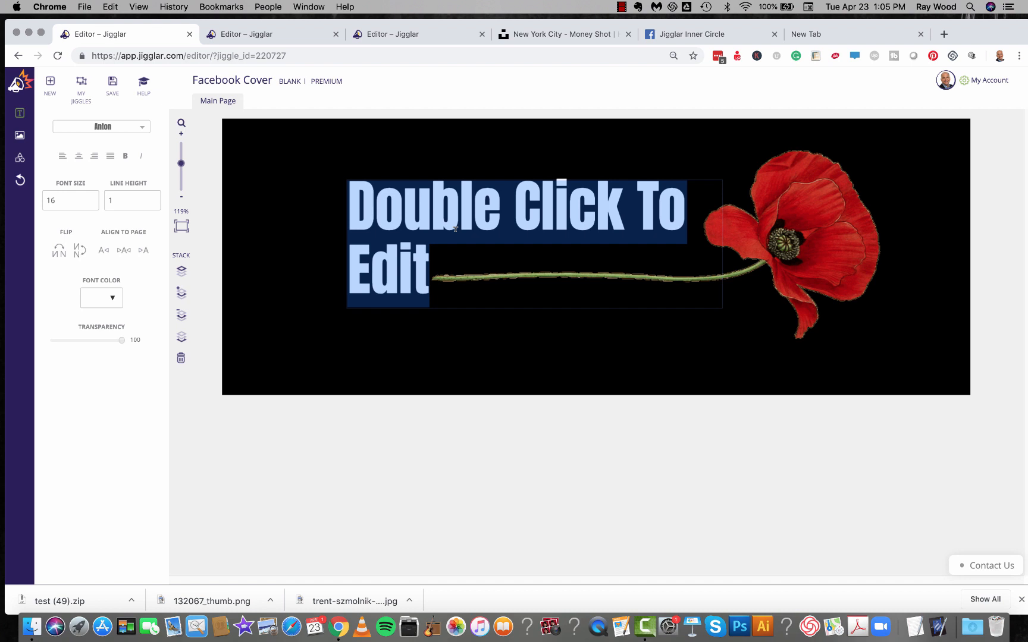
text(AN)
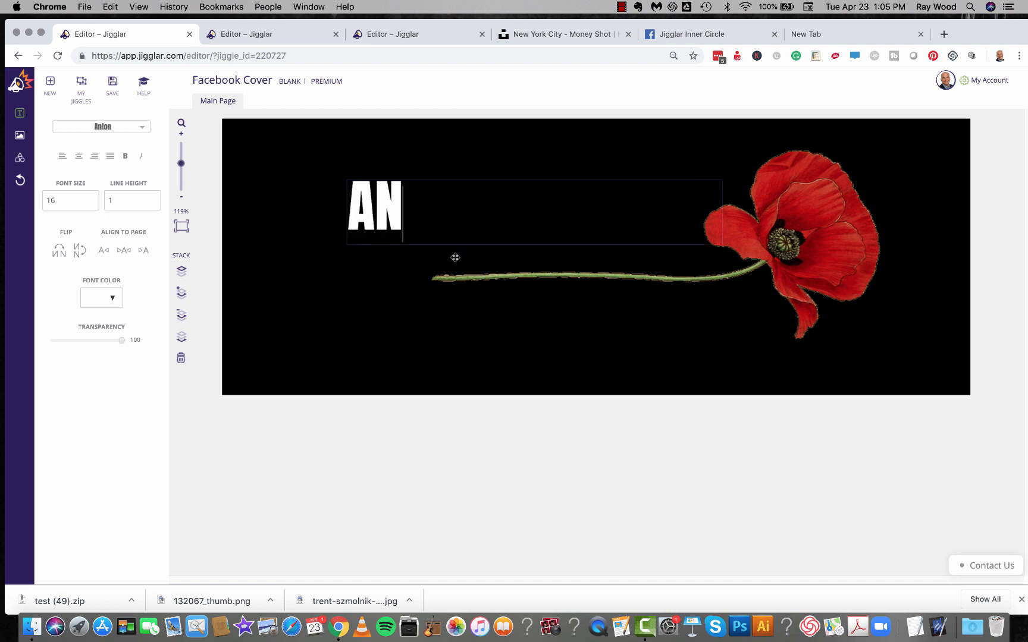
text(ZAC DAY)
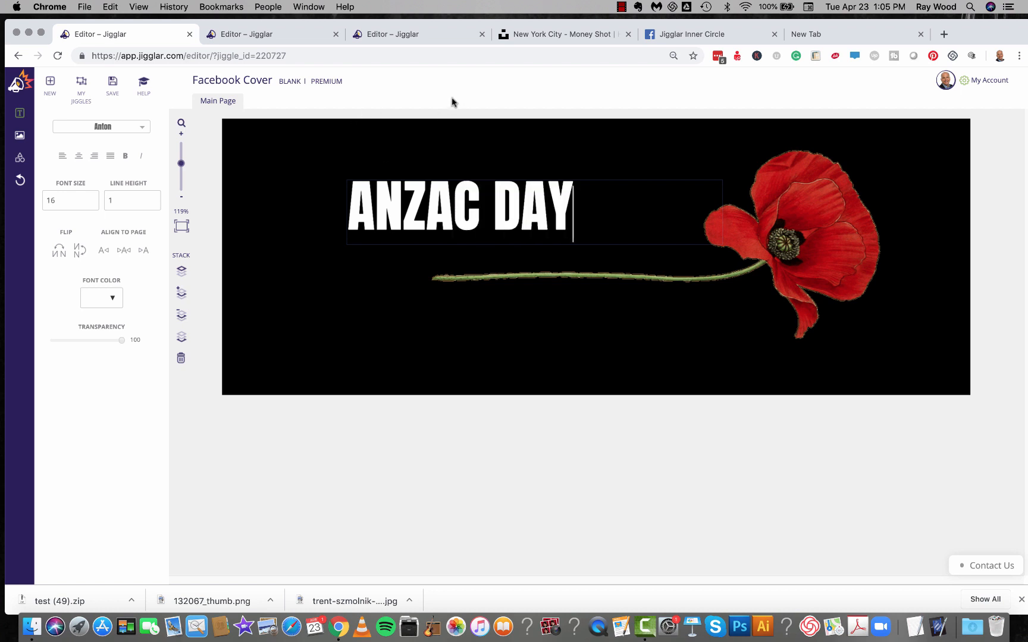
- Move the "ANZAC DAY" text just above the poppy's stem and shift the poppy image slightly left
drag(462, 178, 506, 316)
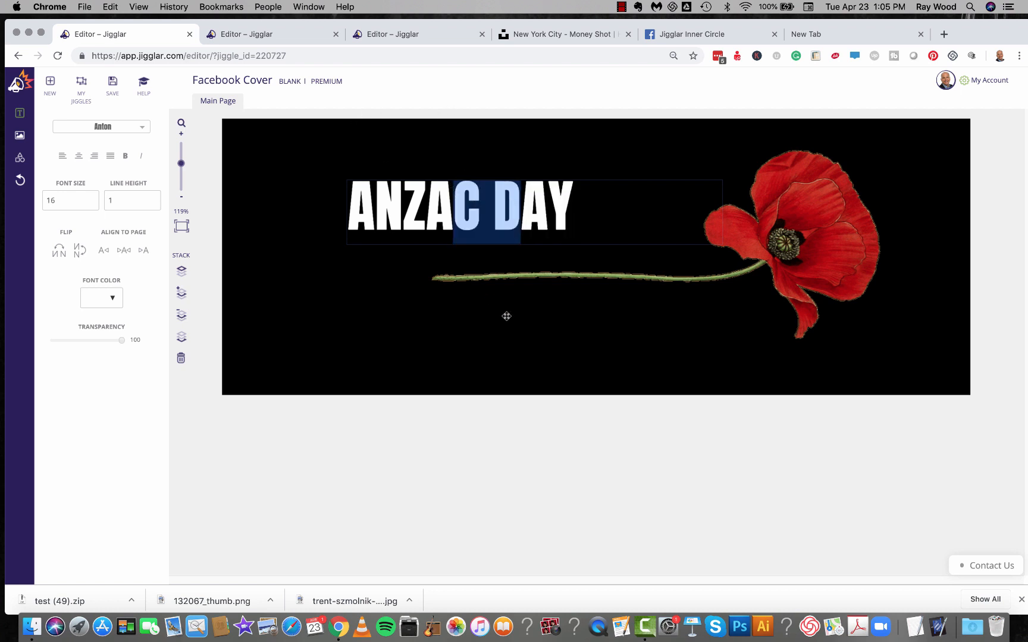
click(550, 449)
drag(495, 223, 584, 256)
drag(838, 235, 820, 238)
drag(596, 242, 598, 244)
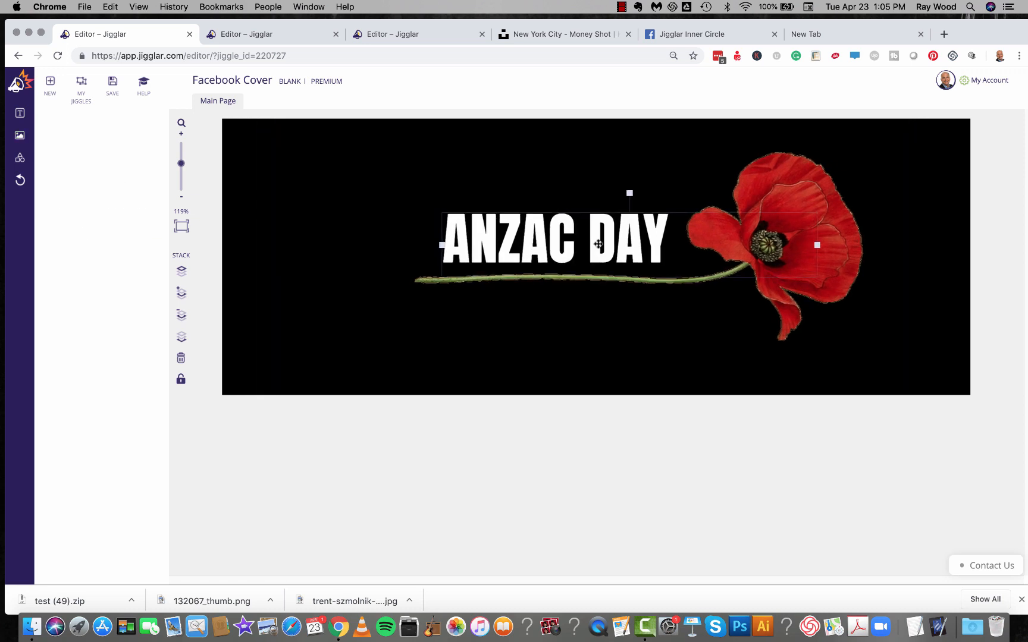
click(615, 376)
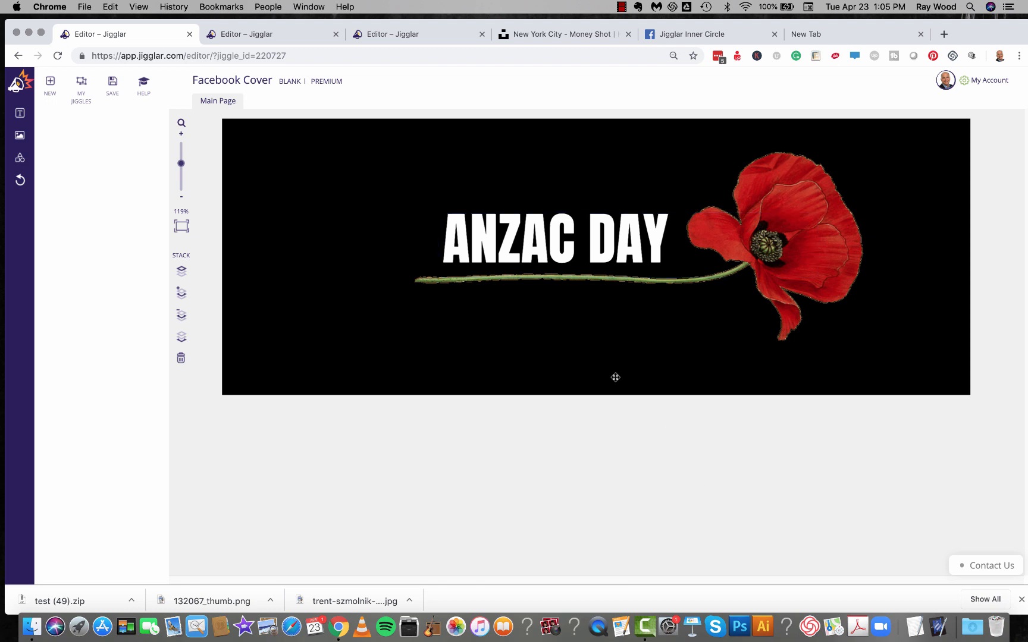
click(555, 246)
right_click(554, 247)
click(592, 436)
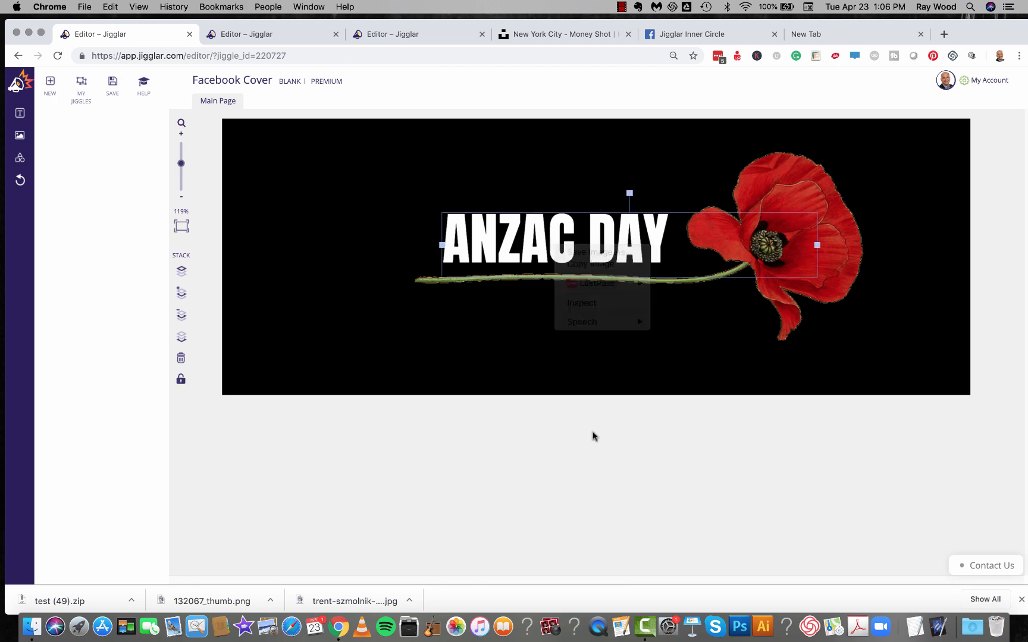
click(534, 232)
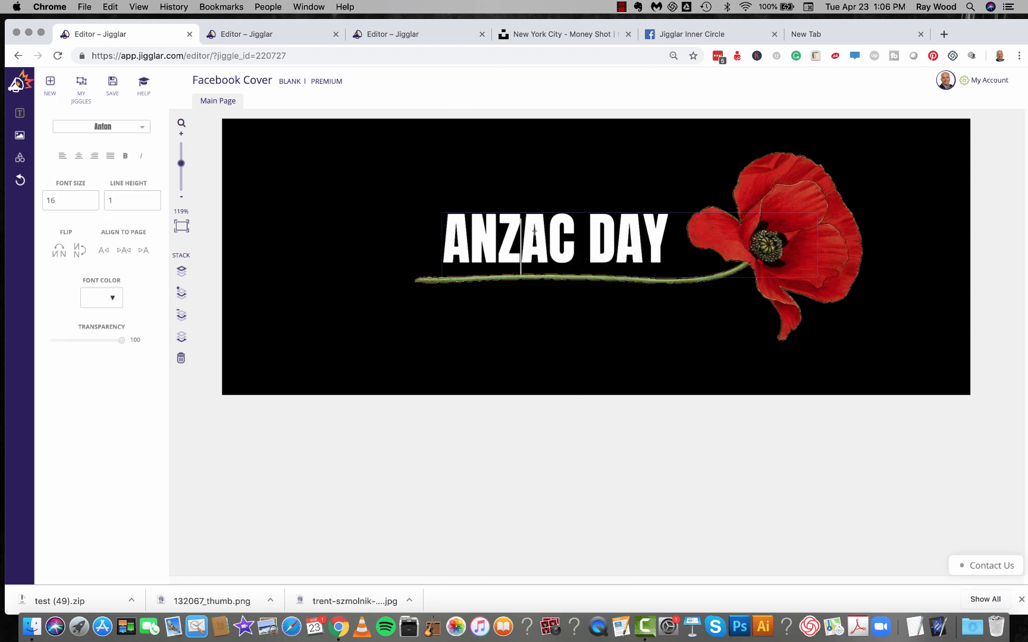
click(581, 178)
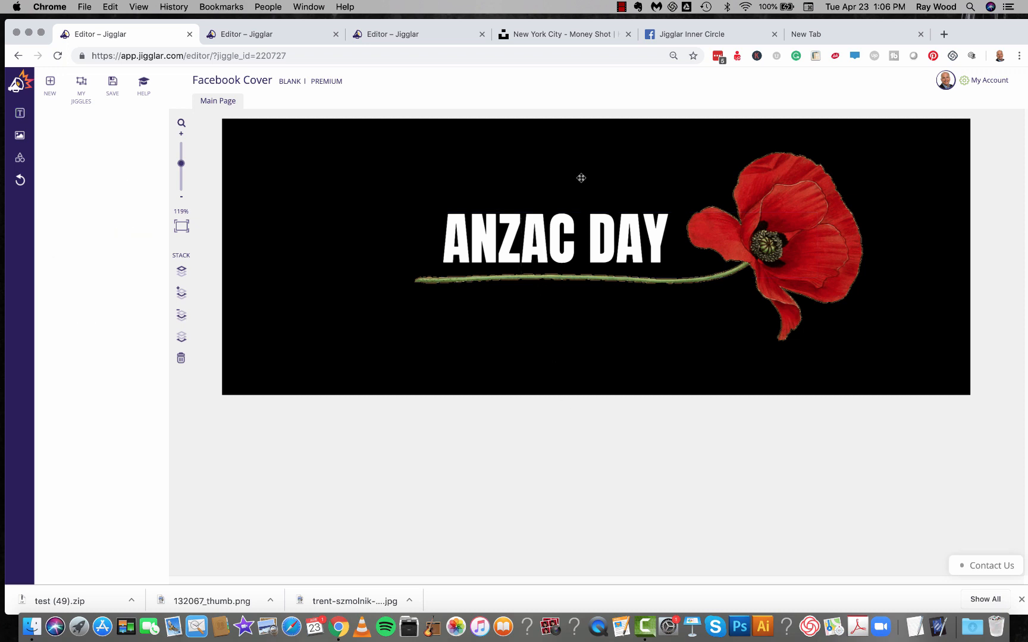
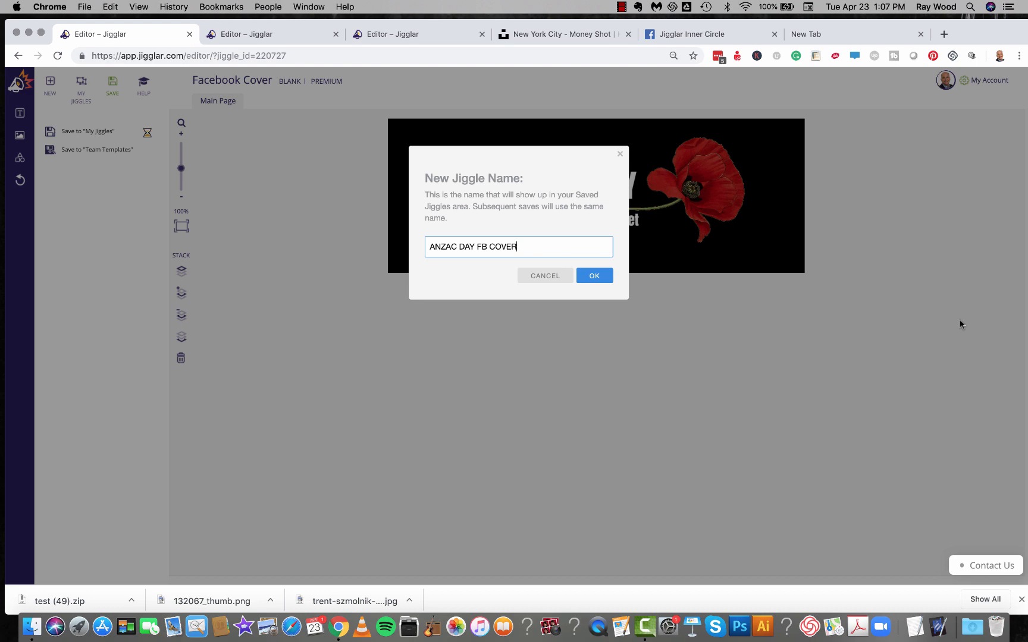
- Save the cover to My Jiggles as "ANZAC DAY FB COVER" and download it in the JPEG Social Media format
click(593, 277)
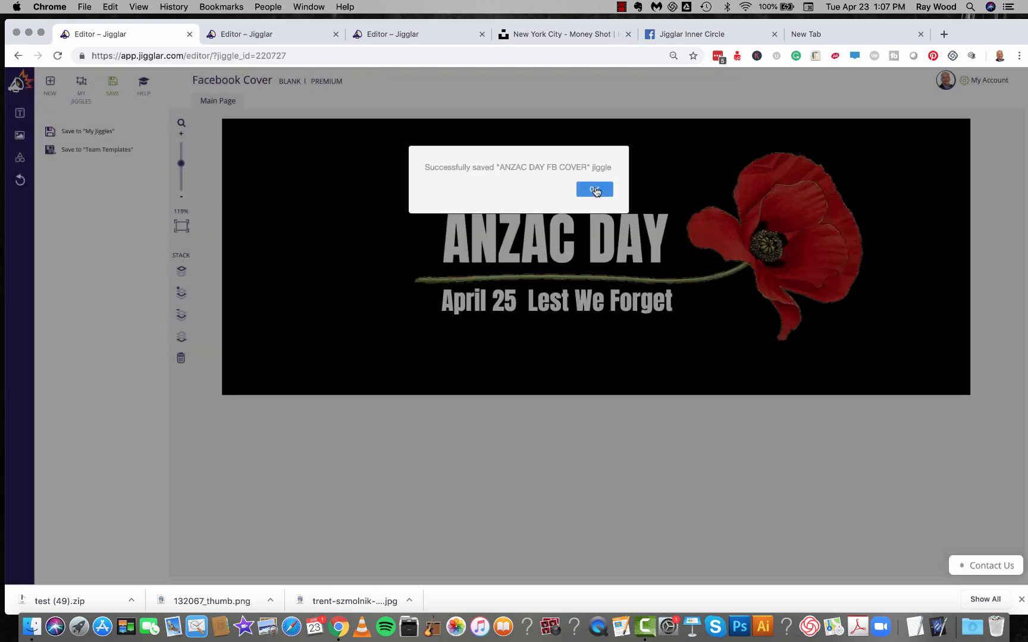
click(592, 191)
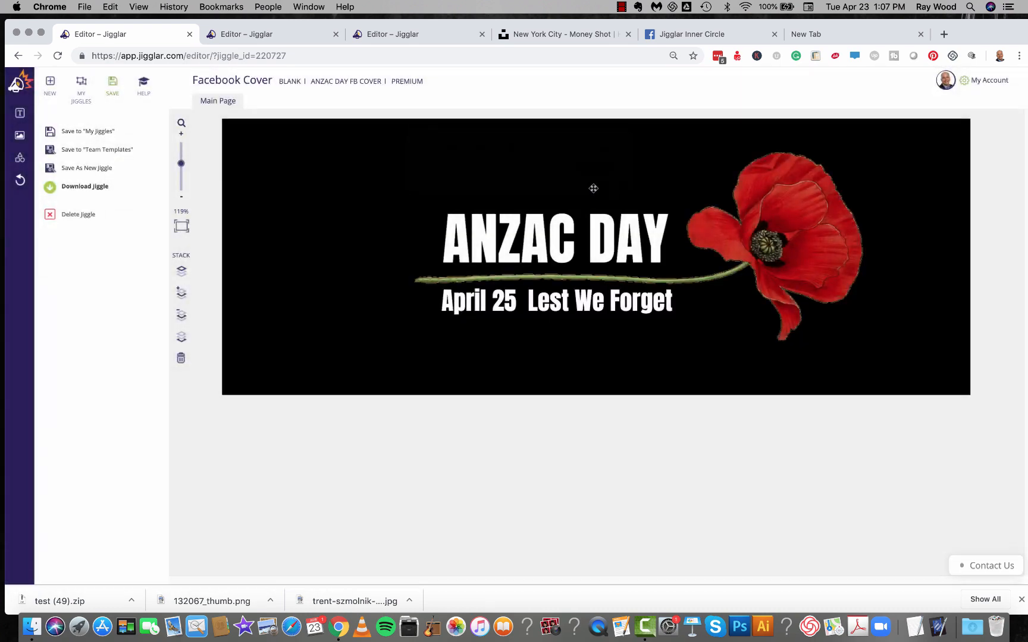
click(91, 188)
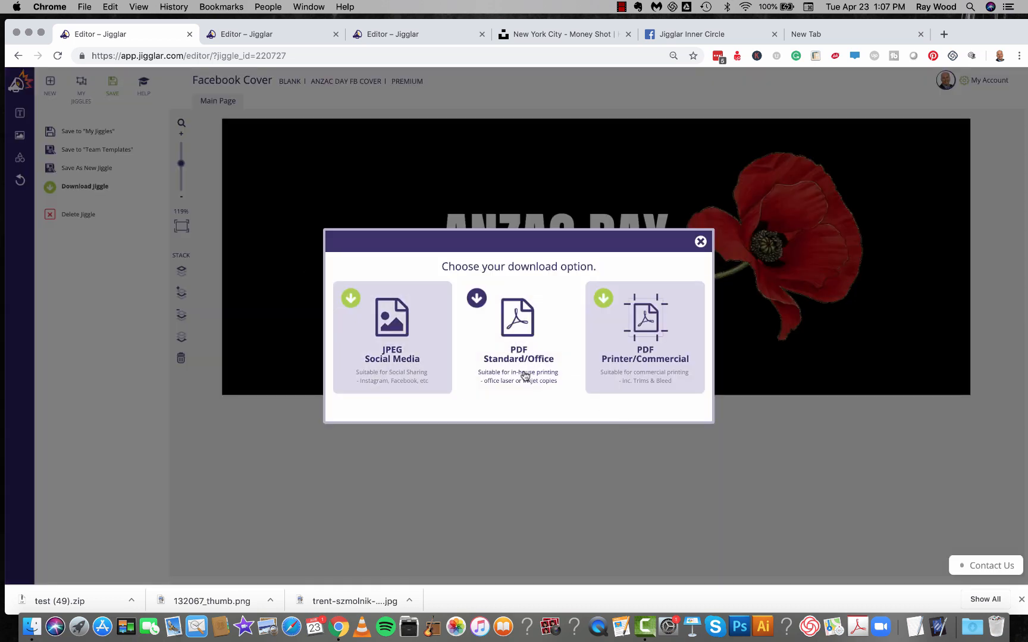
click(383, 338)
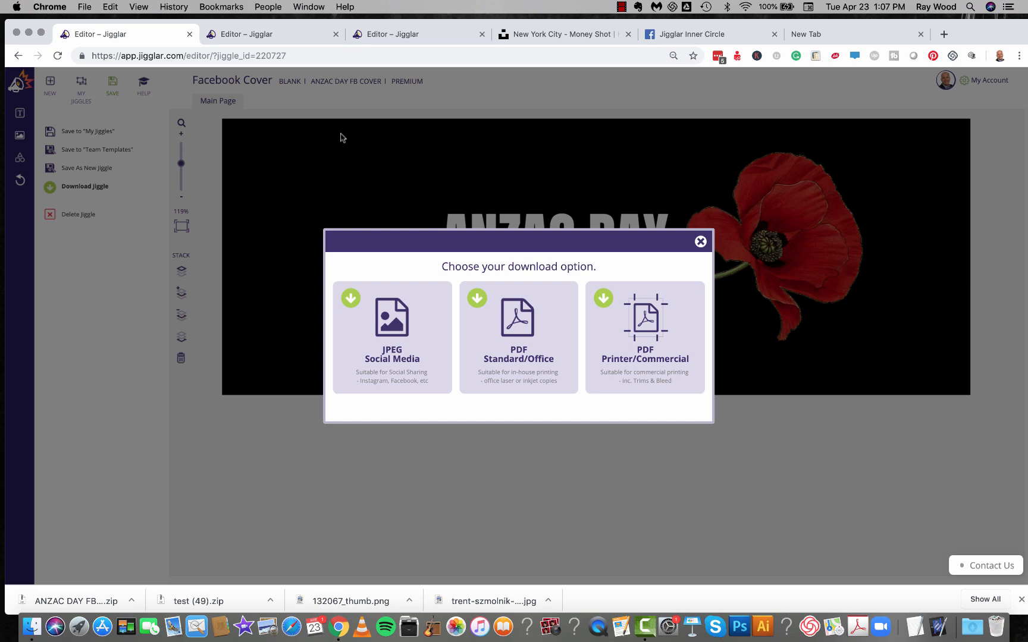
- Unpack the downloaded ANZAC DAY FB COVER zip and move ANZAC DAY FB COVER.jpg from Downloads to the desktop
drag(369, 25, 426, 23)
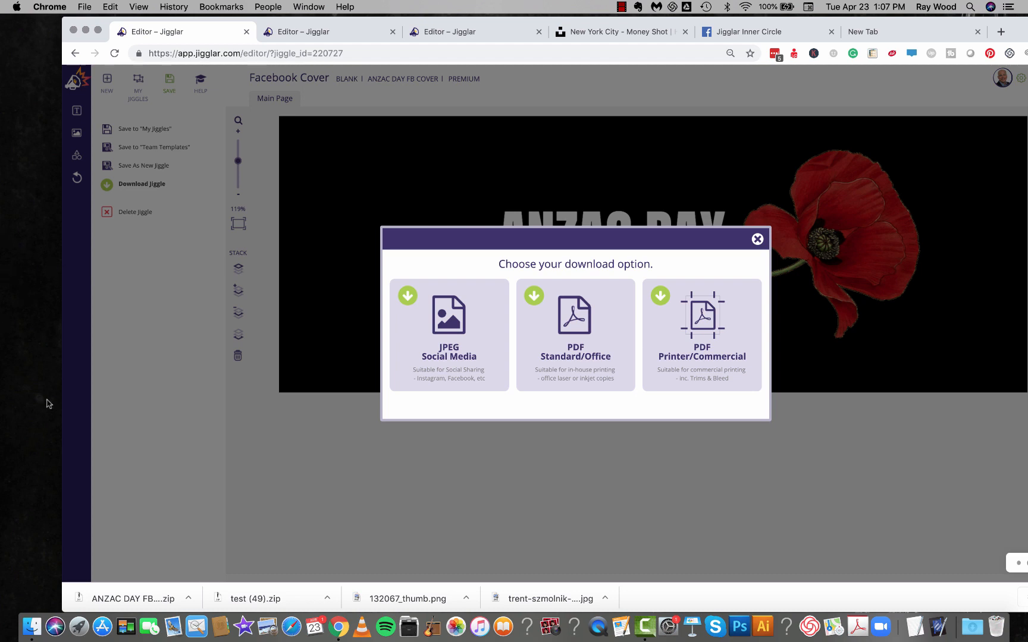
click(119, 600)
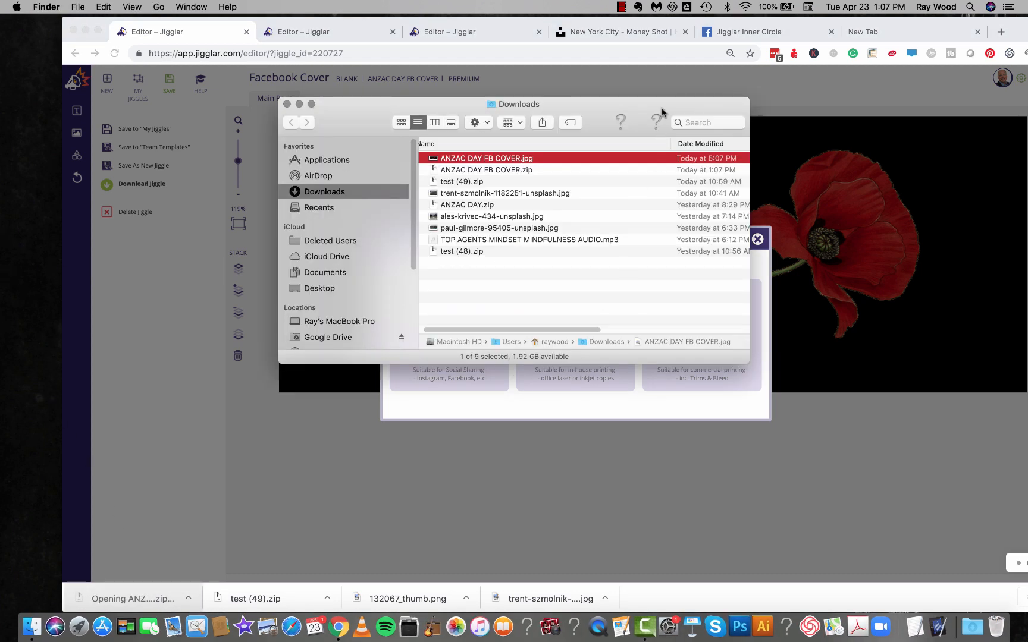
drag(449, 157, 16, 208)
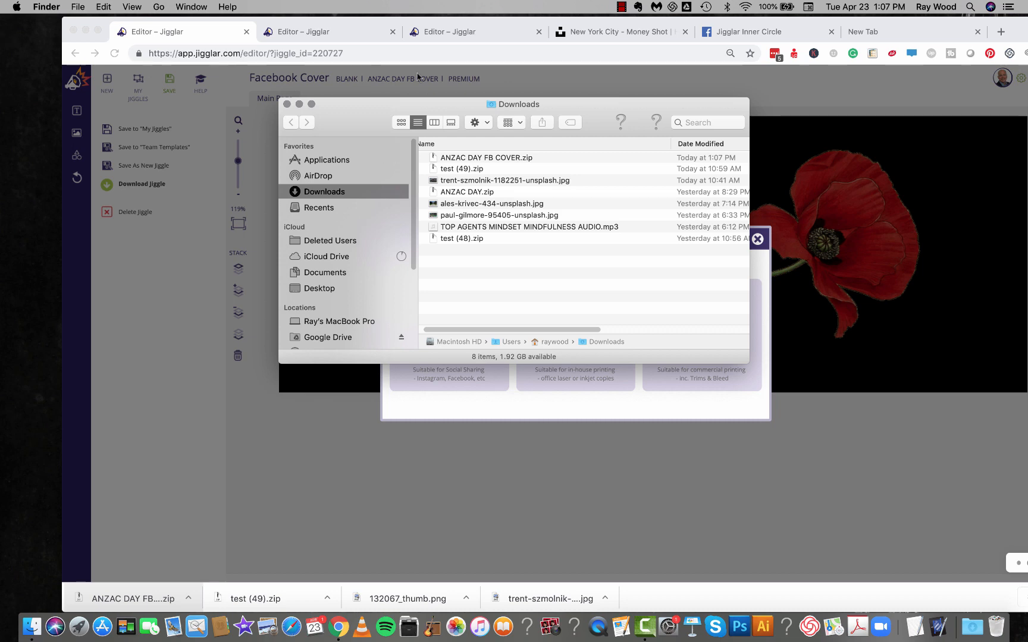
- In the Jigglar Inner Circle Facebook group, upload ANZAC DAY FB COVER.jpg as the group cover and reposition it slightly left
click(761, 29)
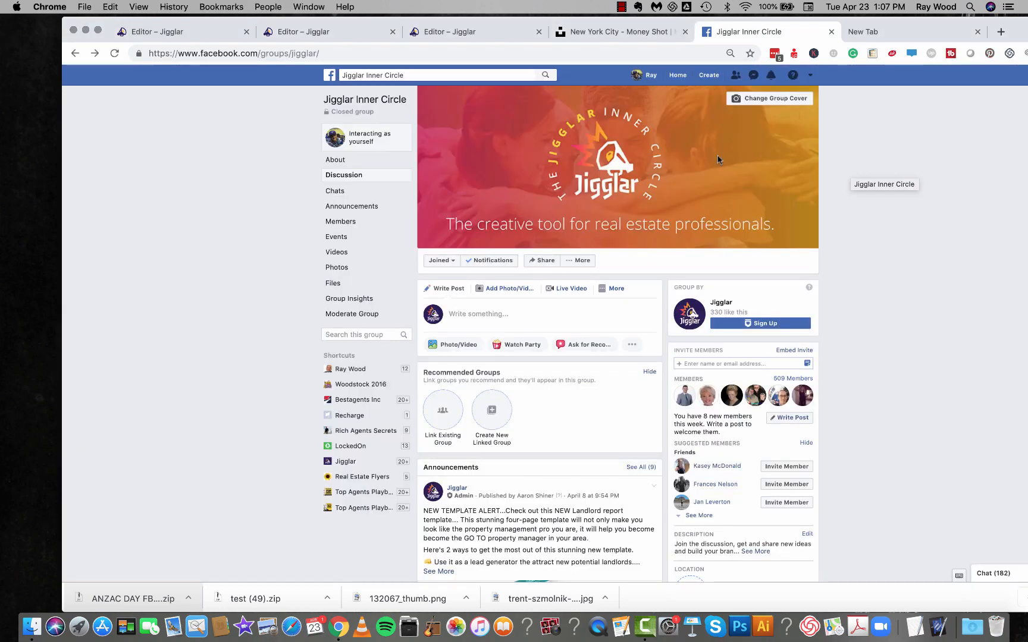
click(772, 100)
click(755, 120)
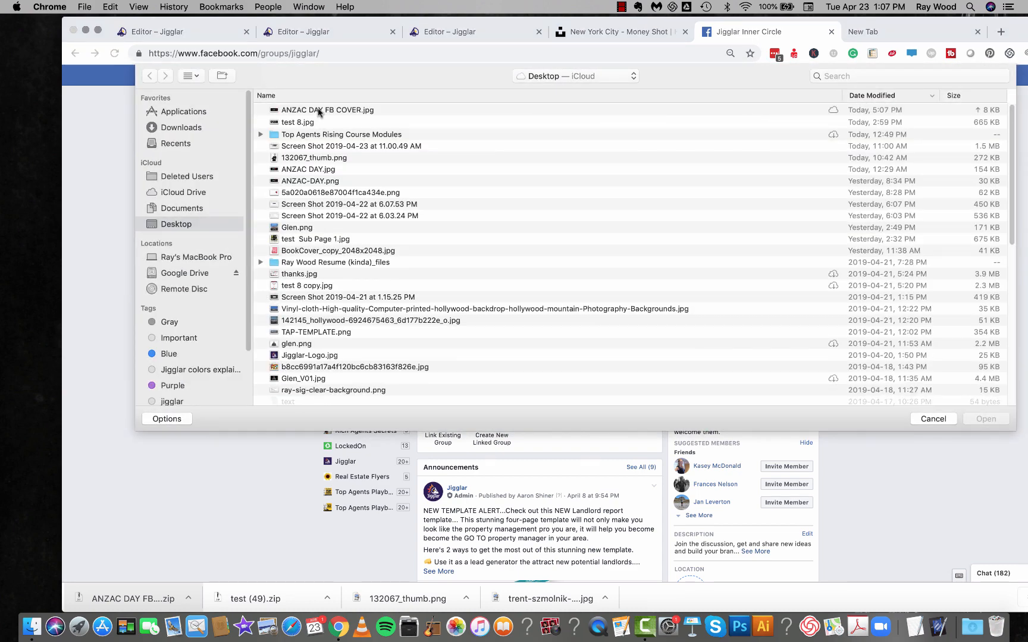
double_click(320, 110)
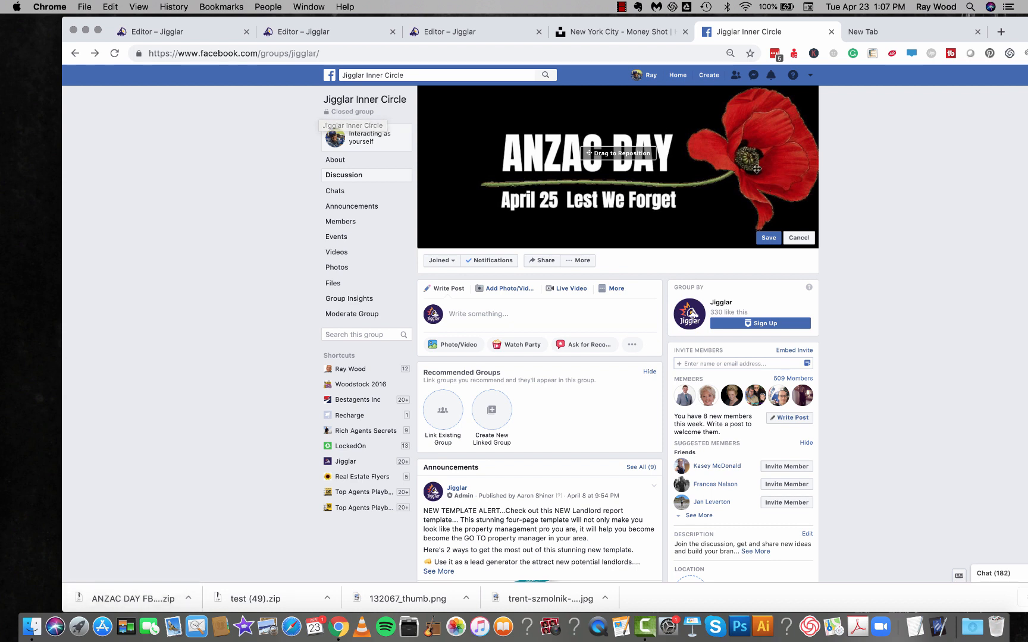
drag(745, 168, 723, 179)
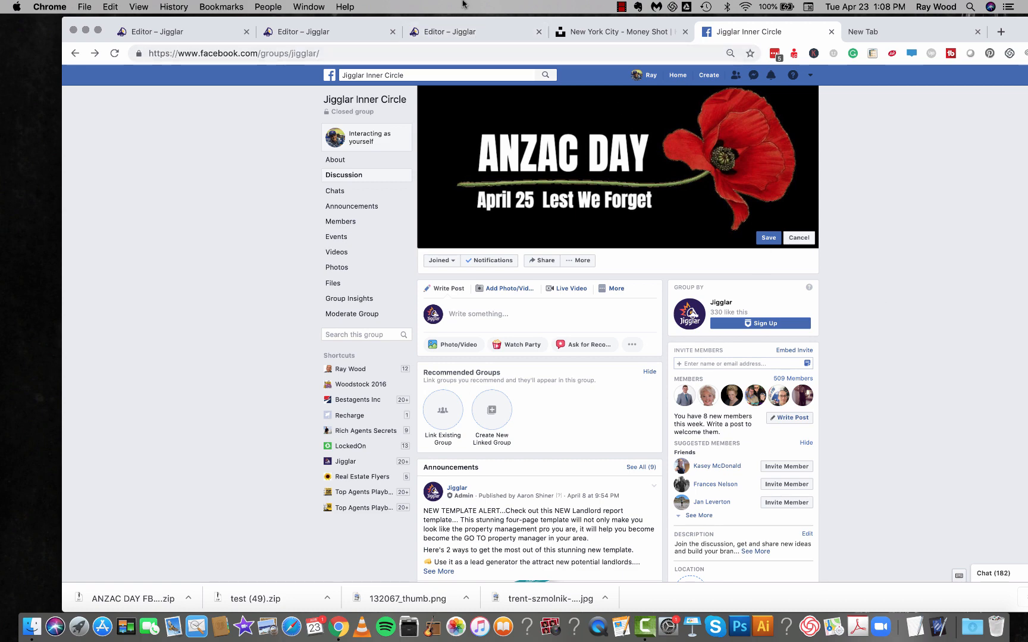
- Return to the Jigglar Facebook Cover design and delete its headline text and red background shape
click(447, 34)
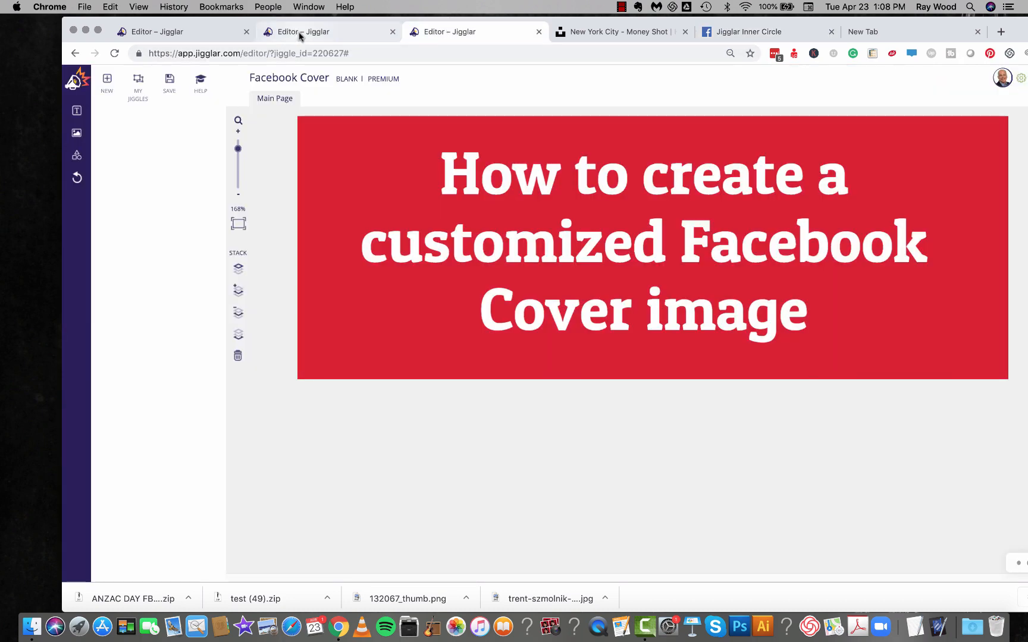
click(554, 149)
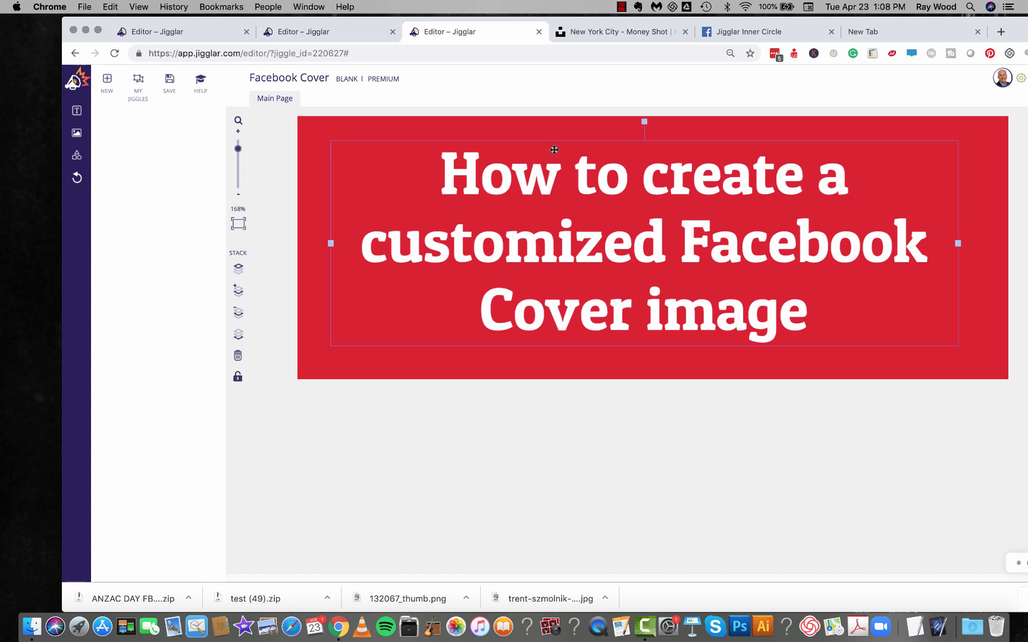
key(BackSpace)
click(553, 149)
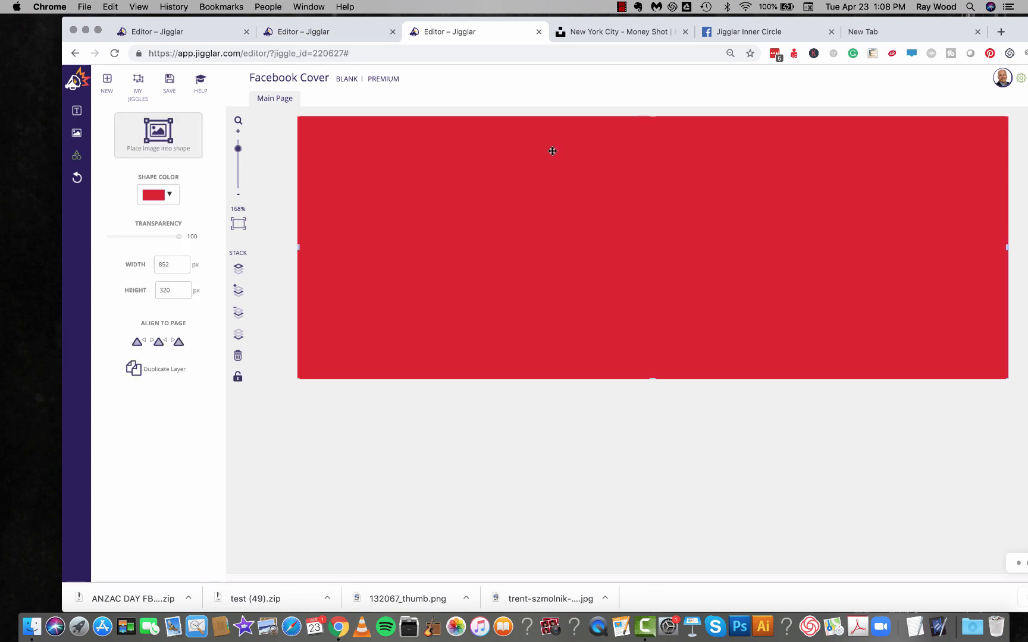
key(BackSpace)
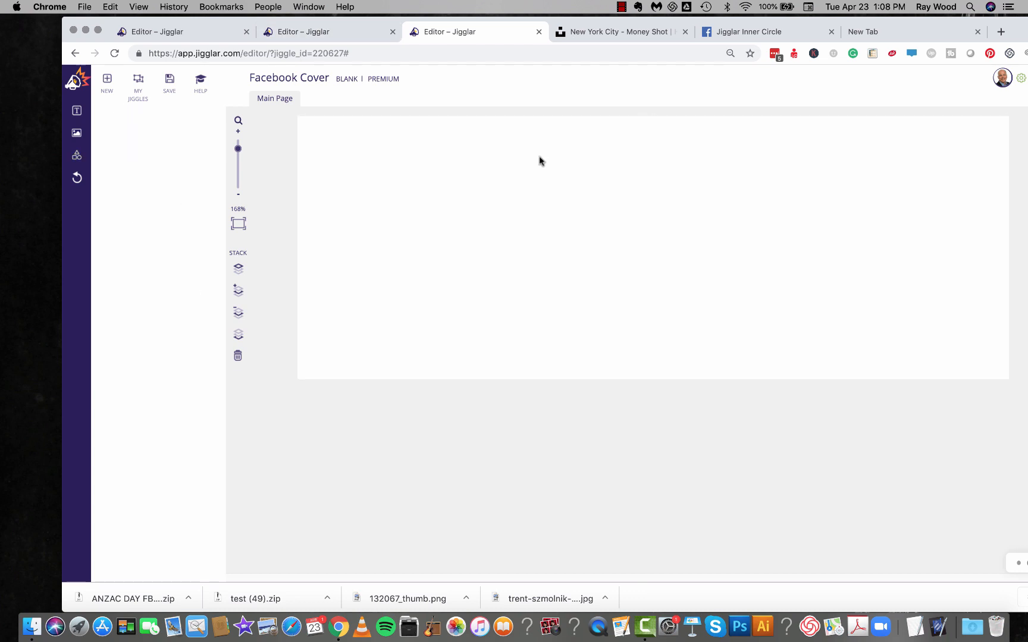
- Add a rectangle to the blank cover and enlarge it to about 853 by 317 px so it fills the page
click(76, 155)
click(126, 129)
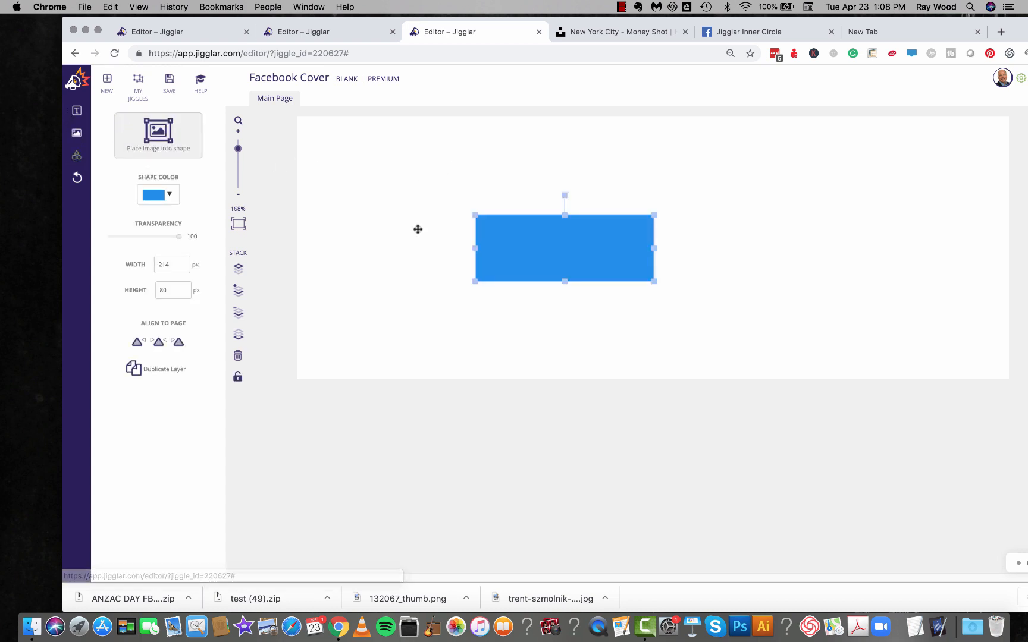
drag(597, 255, 379, 154)
drag(475, 184, 1018, 381)
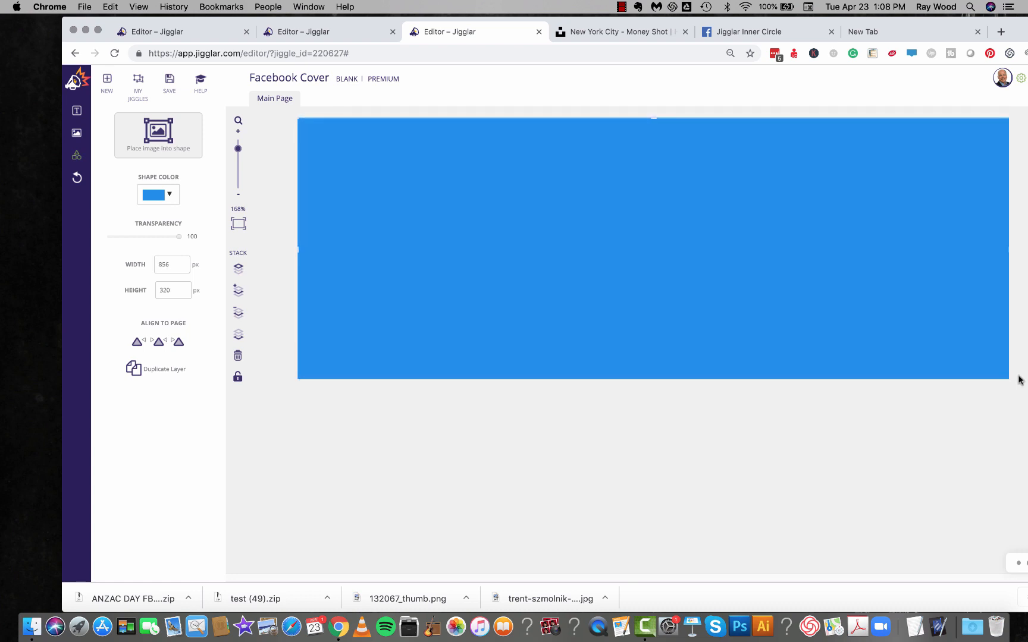
click(1019, 381)
click(688, 244)
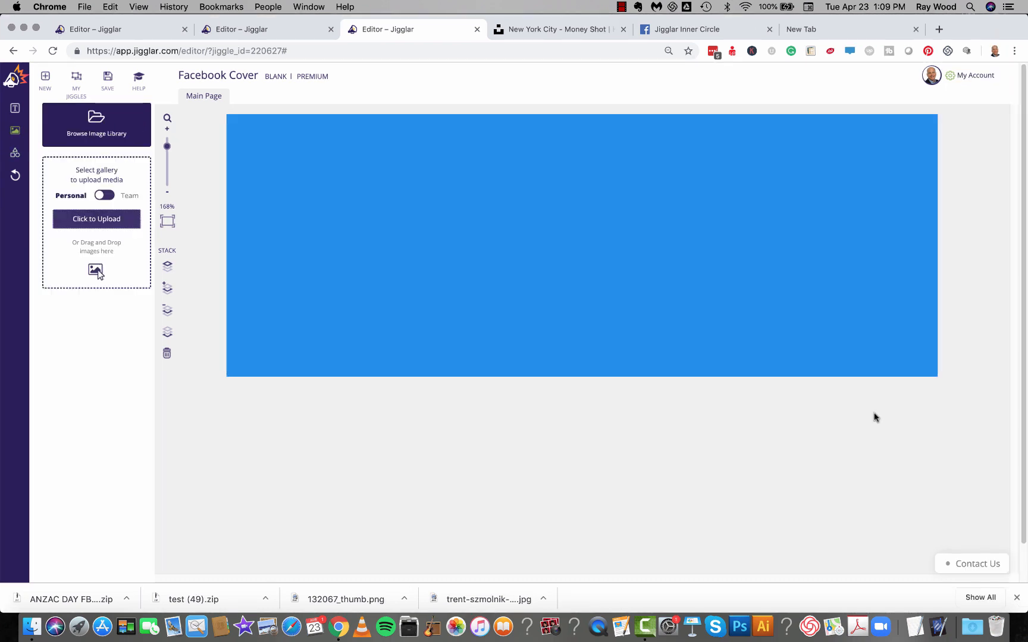
- Switch to Unsplash and download the grey and black aerial photo of New York City's high-rises
click(541, 34)
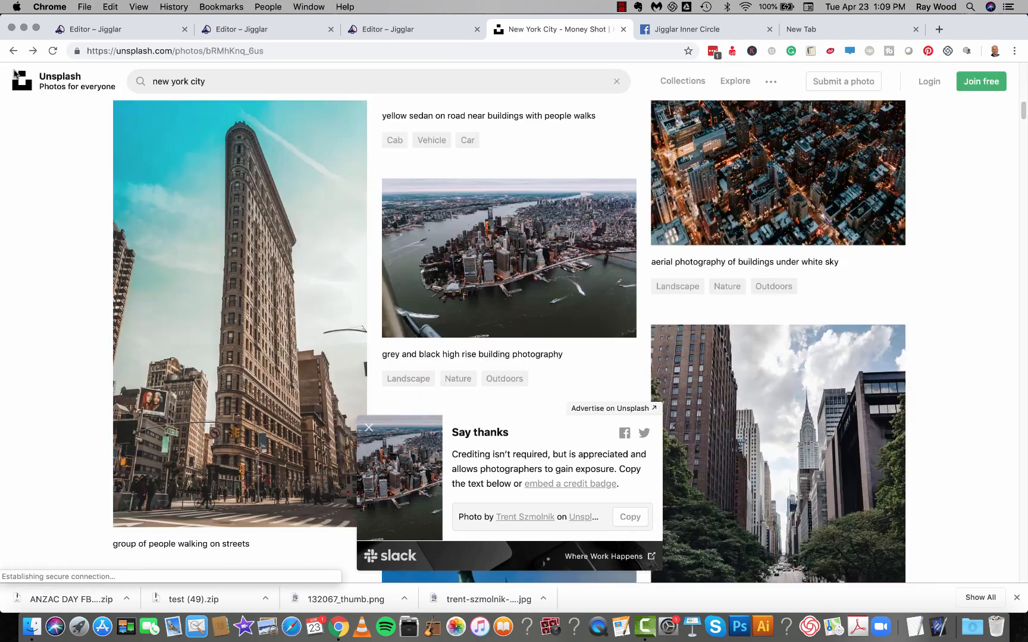
click(12, 74)
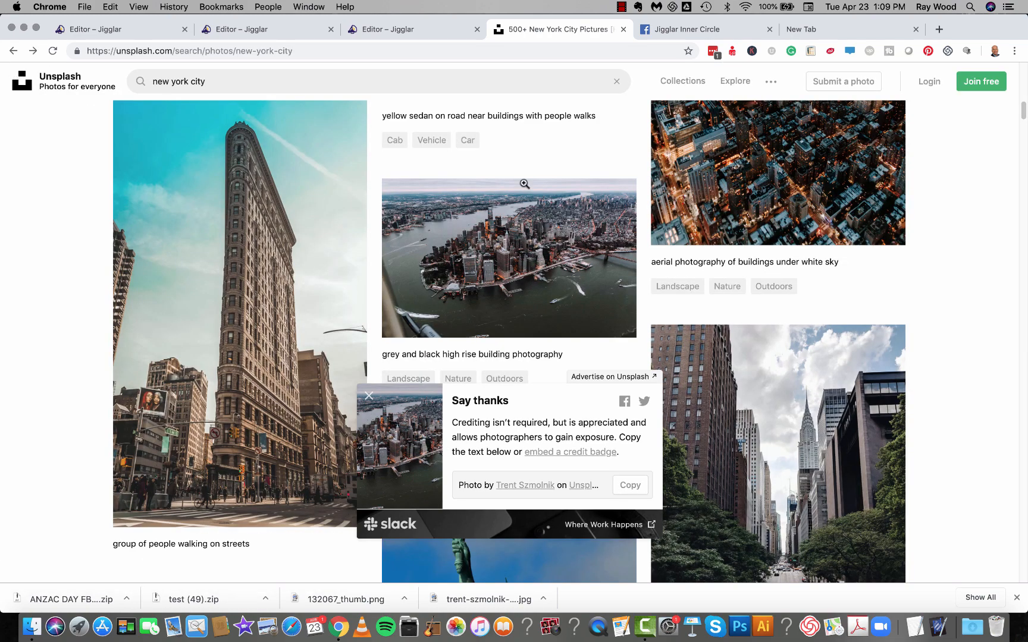
click(575, 308)
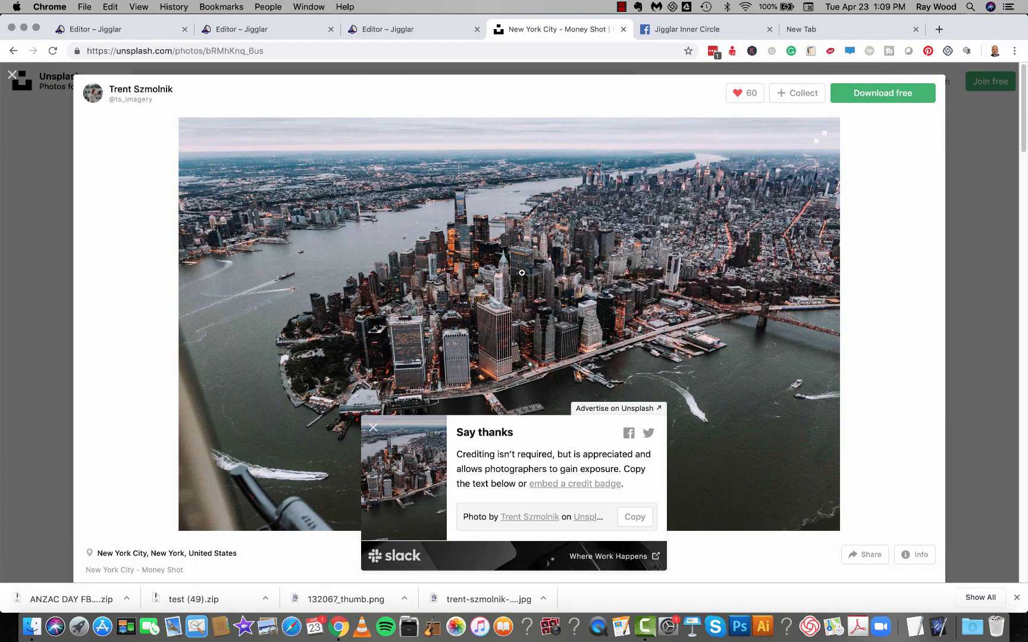
click(373, 428)
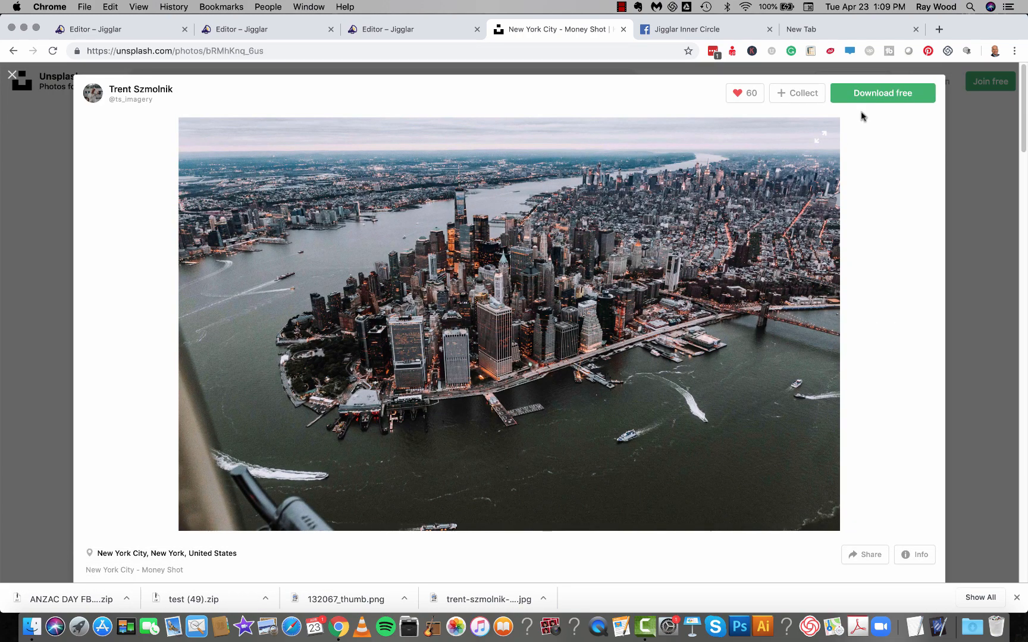
click(882, 99)
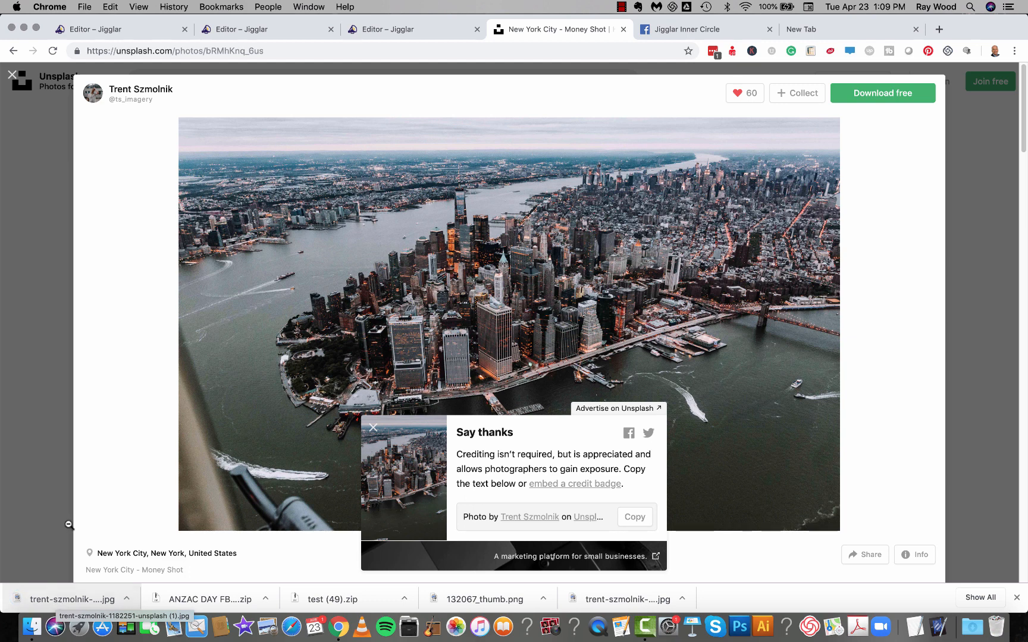
- Back in Jigglar, upload the newly downloaded New York City photo from Downloads to the personal media library
click(392, 29)
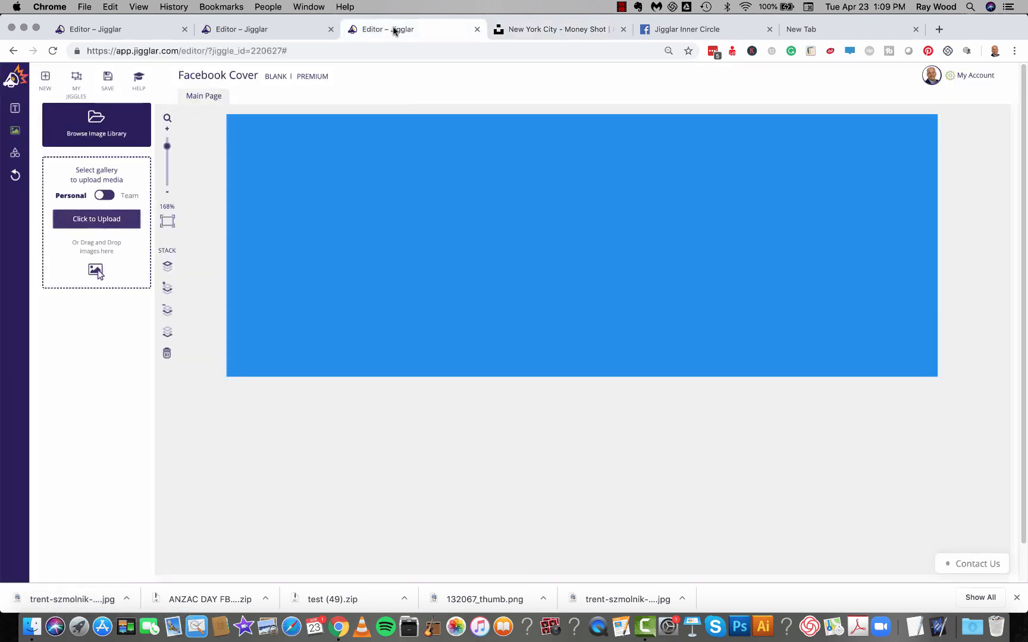
click(104, 229)
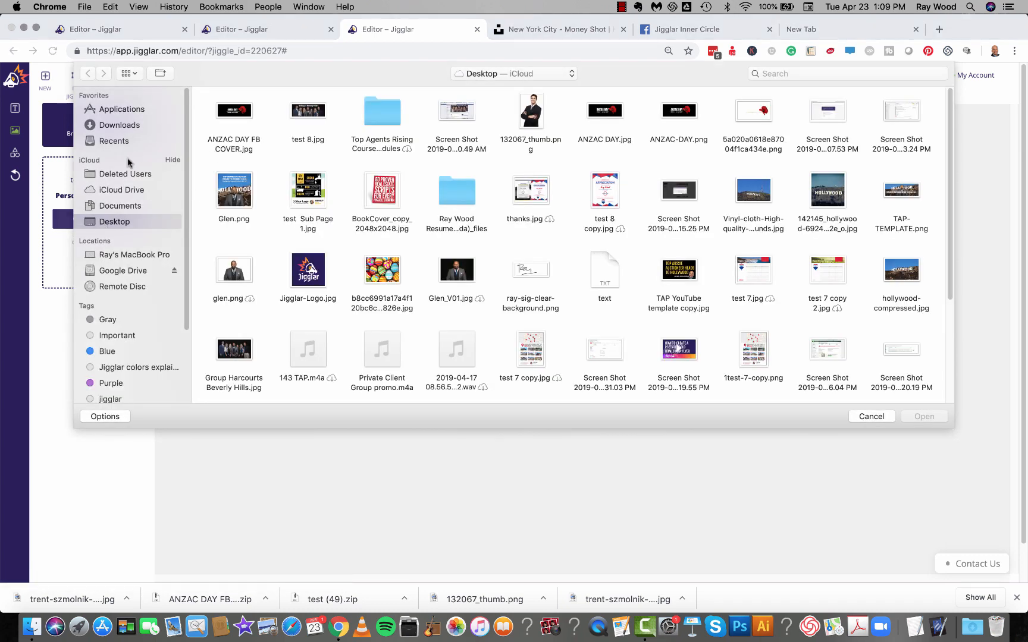
click(117, 126)
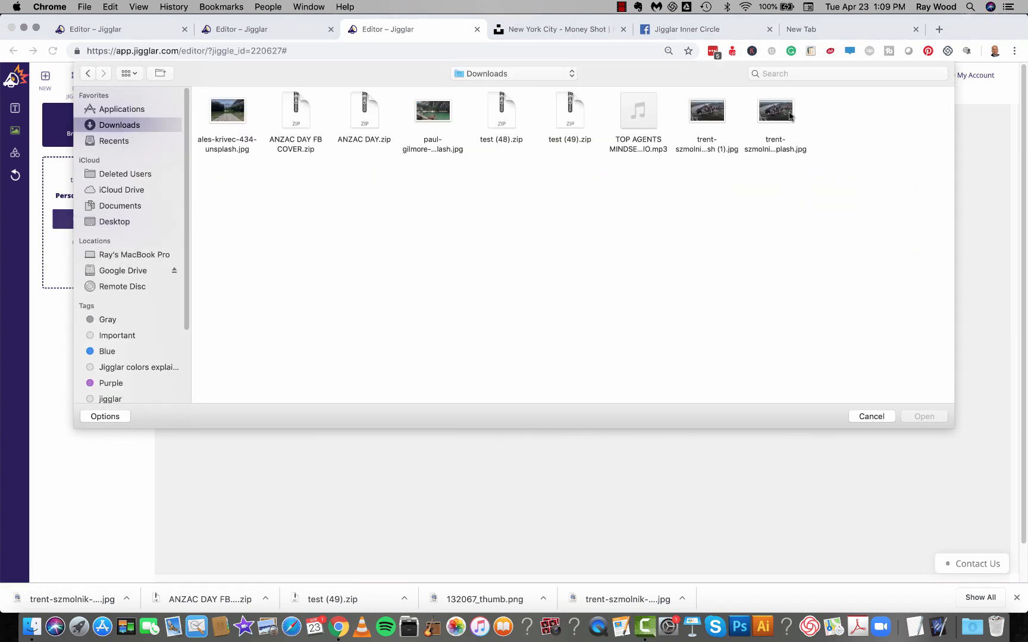
double_click(712, 113)
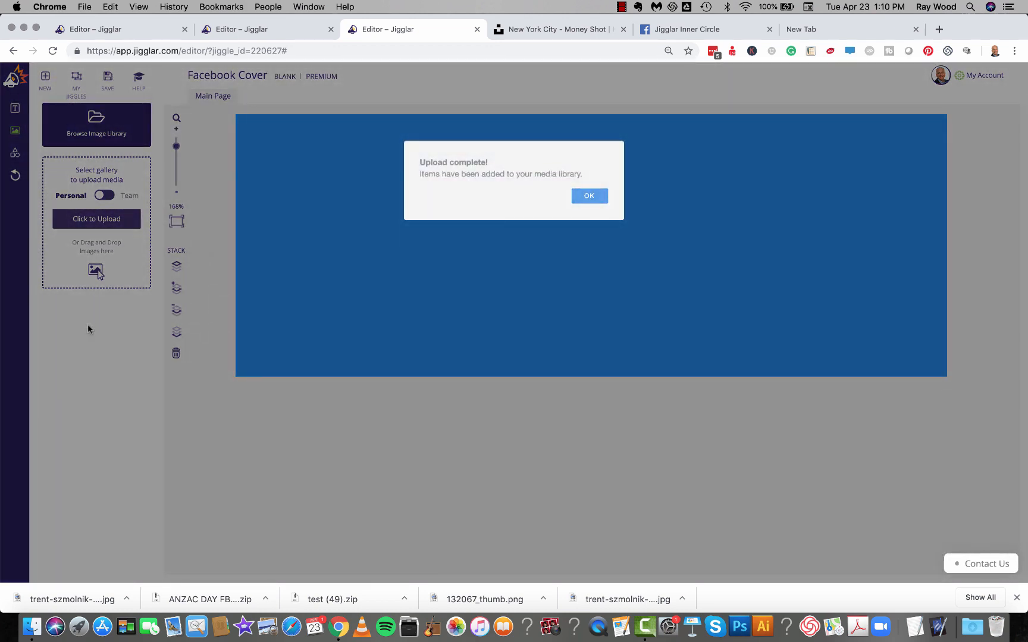
click(588, 197)
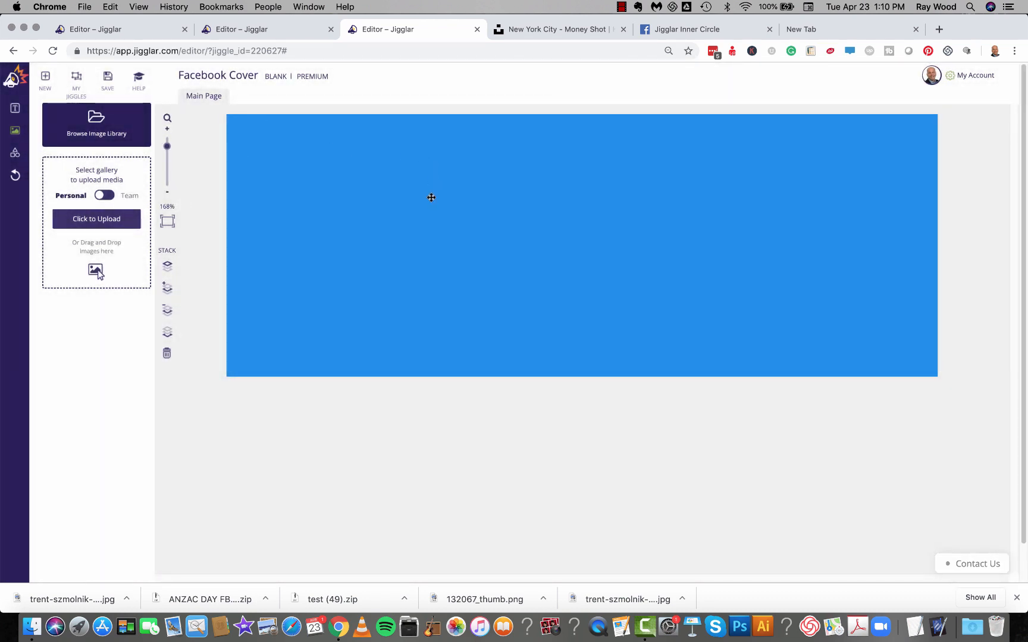
- Place the New York City photo from My Library into the blue rectangle and shift it down within the shape
click(431, 198)
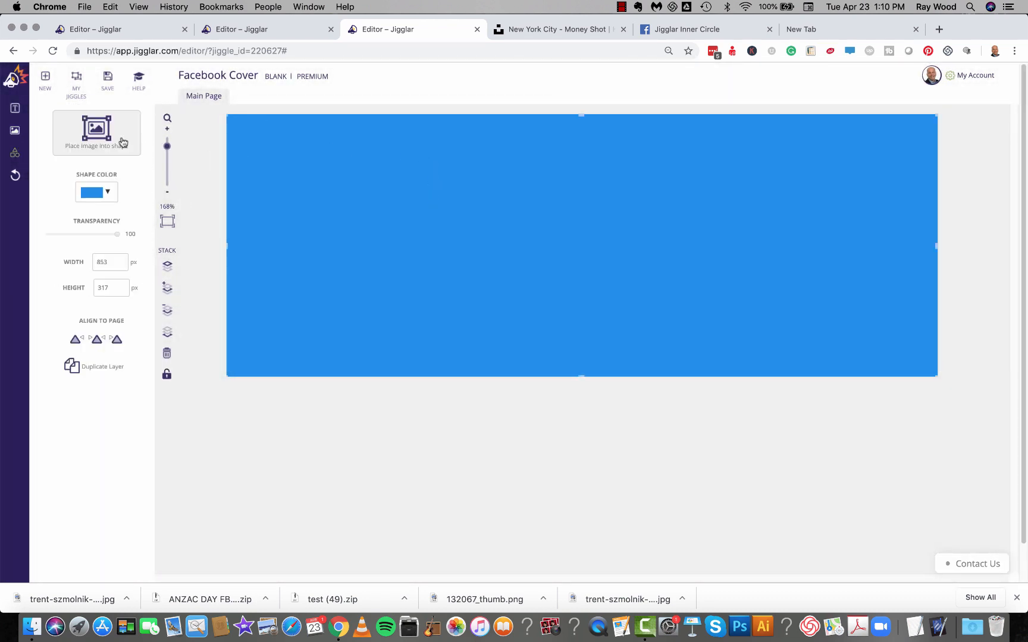
click(97, 132)
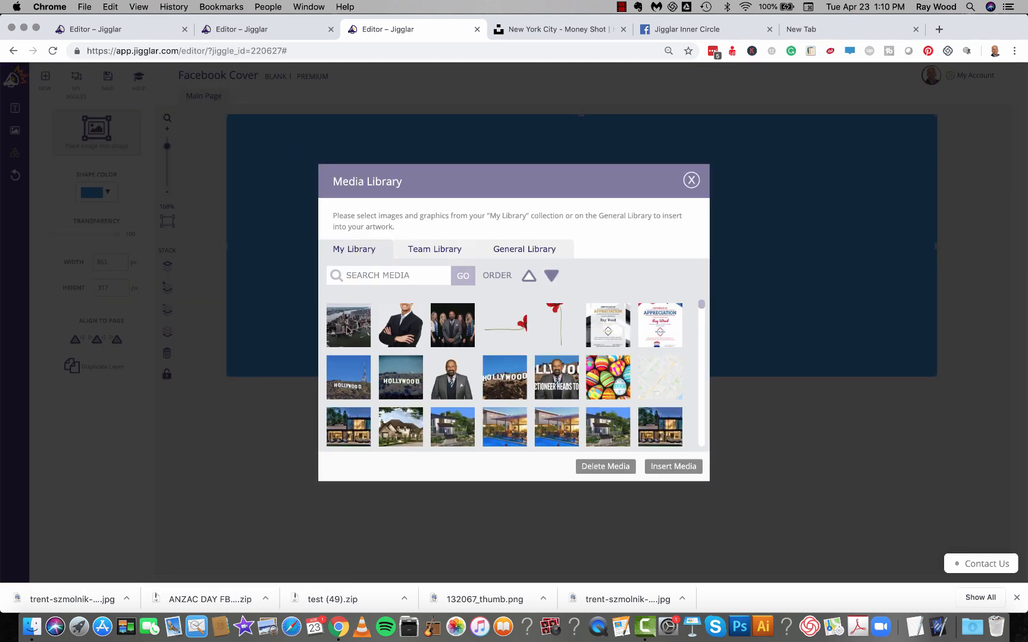
click(349, 330)
click(670, 469)
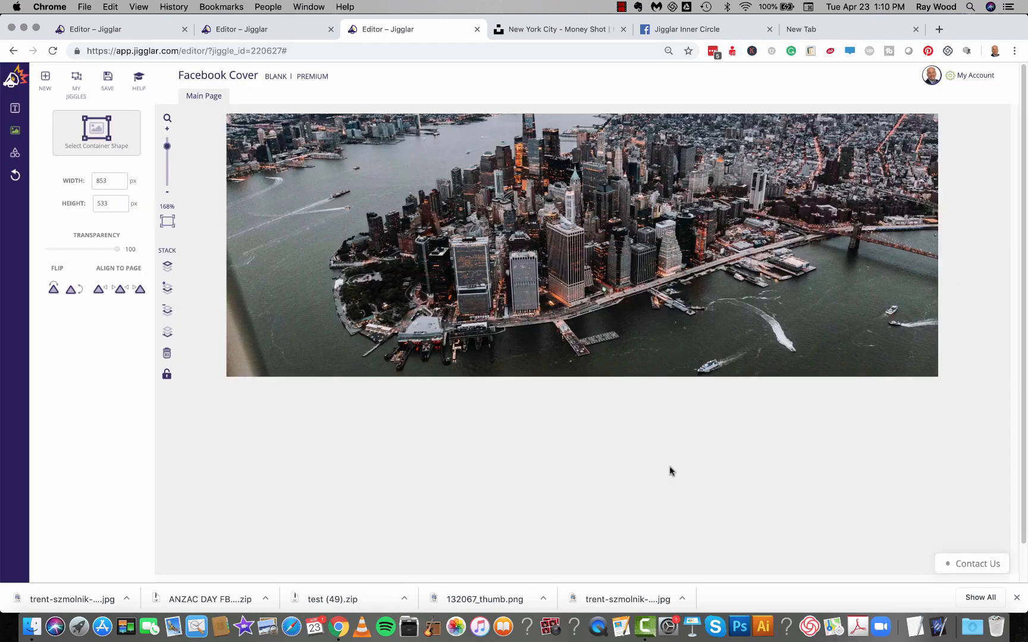
drag(601, 194, 599, 232)
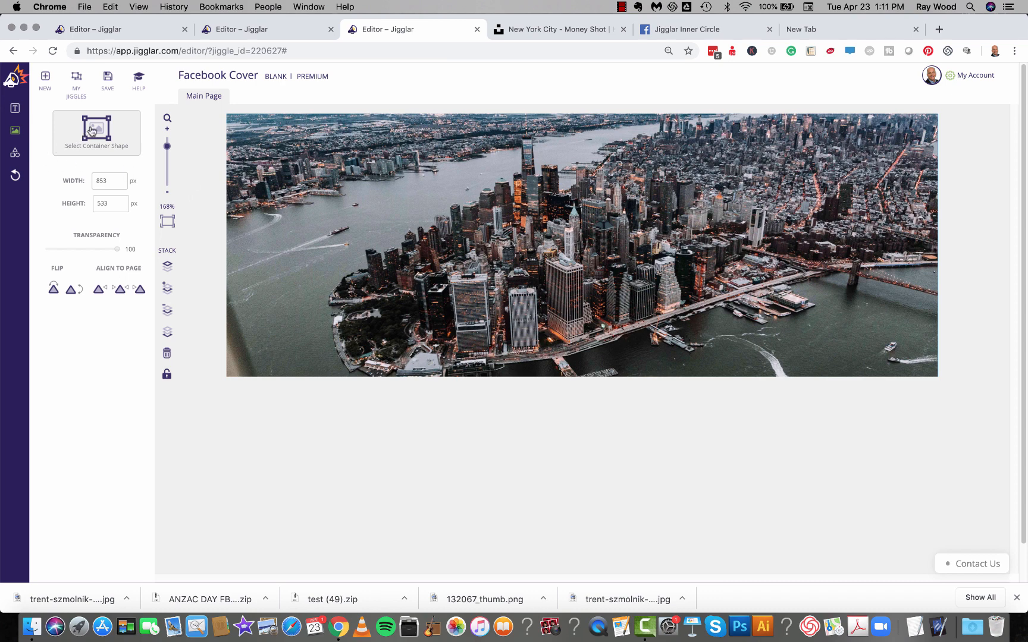
- Insert the cut-out image of the businessman with folded arms from My Library onto the cover
click(16, 134)
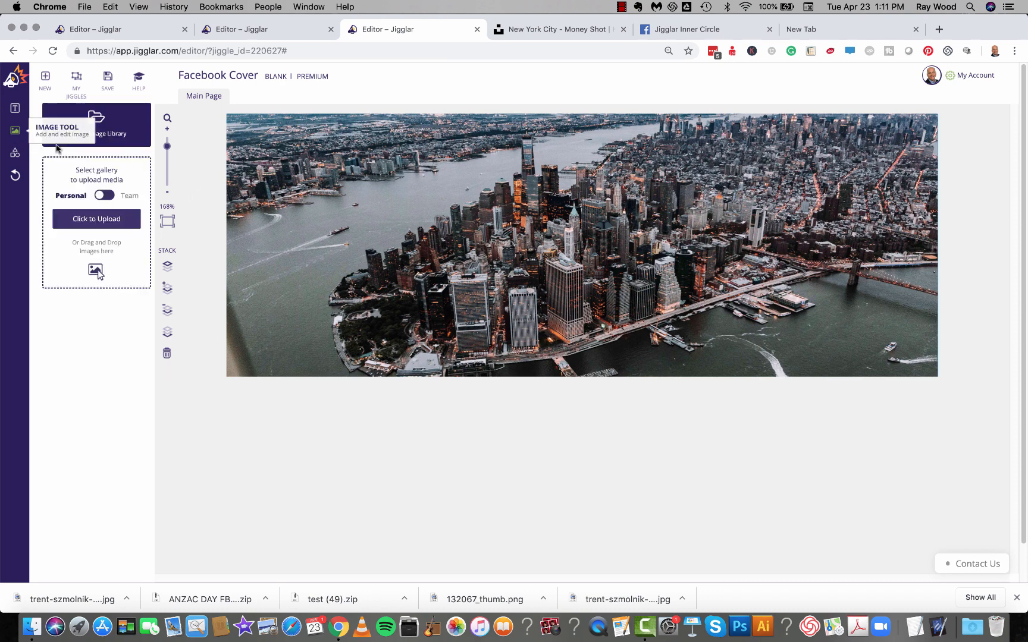
click(95, 124)
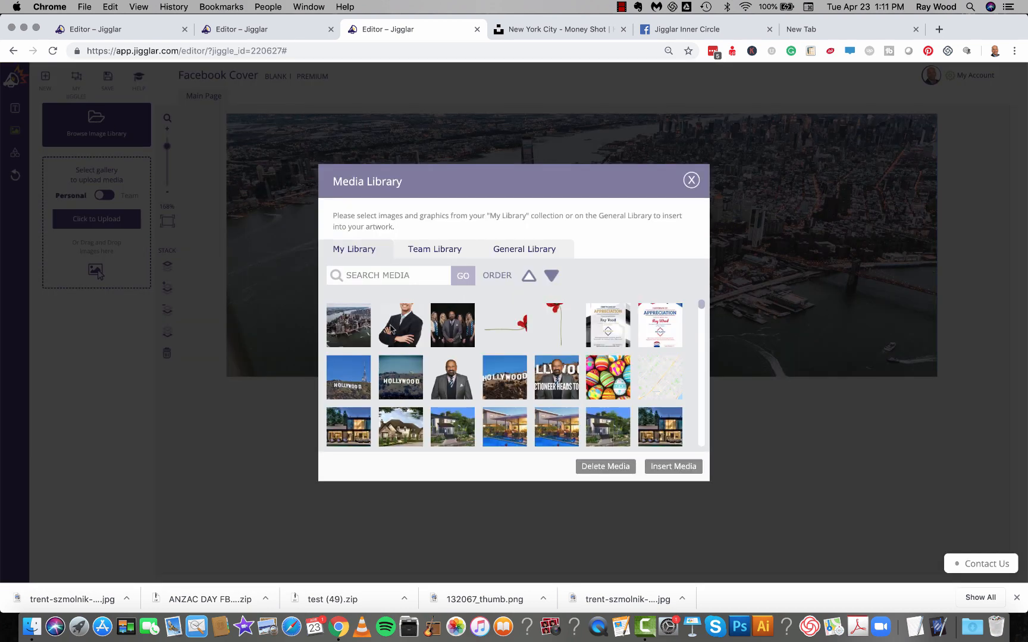
click(403, 326)
click(672, 469)
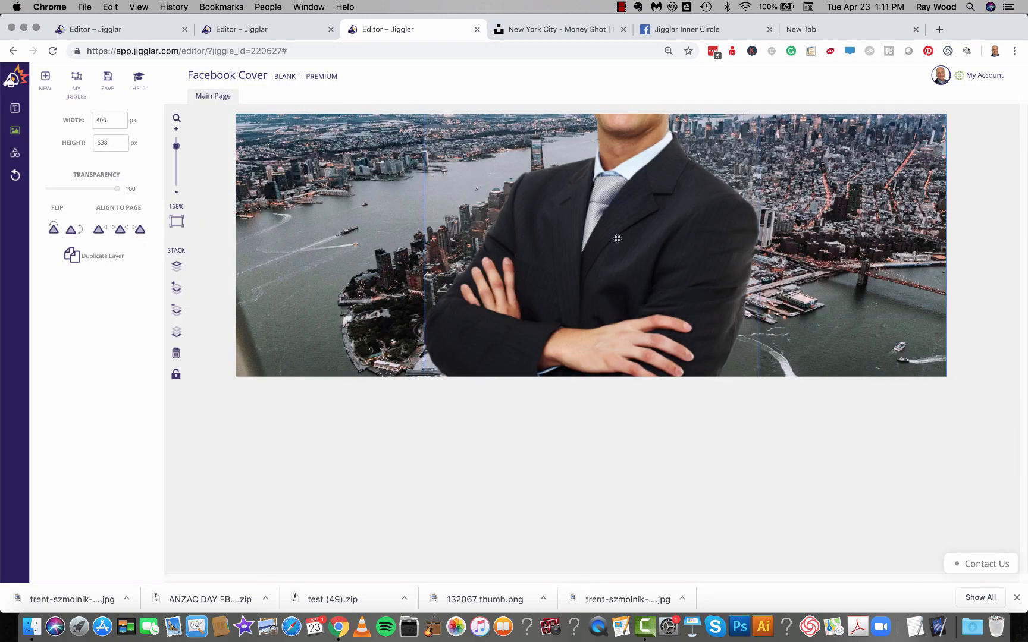
- Scale the businessman image down to about 272 by 434 px and place his head and chest over the city's right side
drag(619, 239, 649, 358)
drag(645, 214, 700, 268)
drag(509, 148, 613, 317)
drag(779, 364, 805, 196)
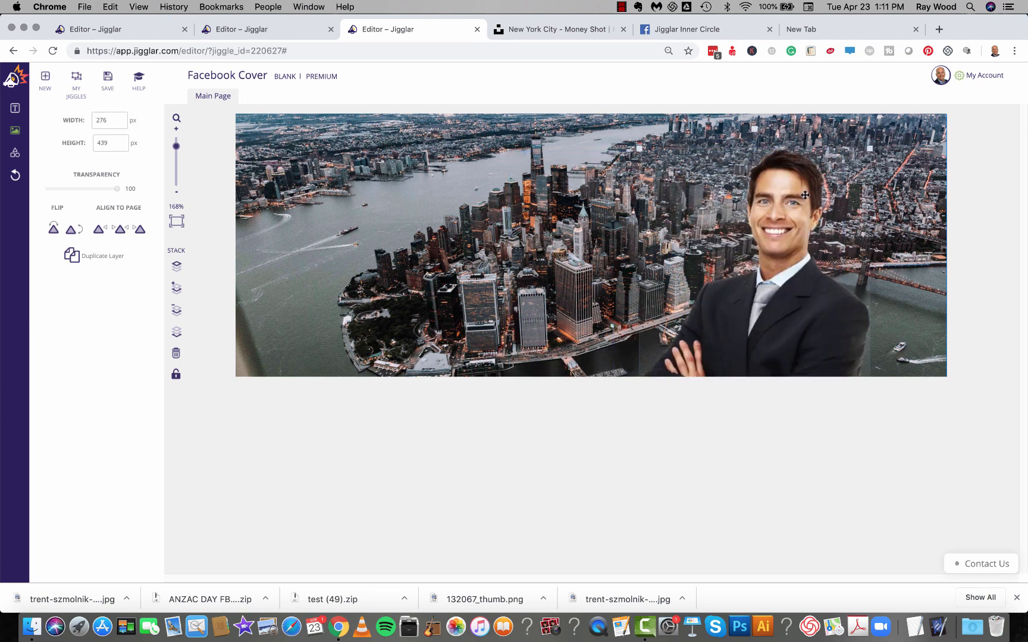
mouse_move(636, 147)
mouse_down()
mouse_move(624, 126)
mouse_move(639, 157)
mouse_up()
- Try the businessman image on the cover's left side, flipping it horizontally and back again
drag(803, 312, 459, 287)
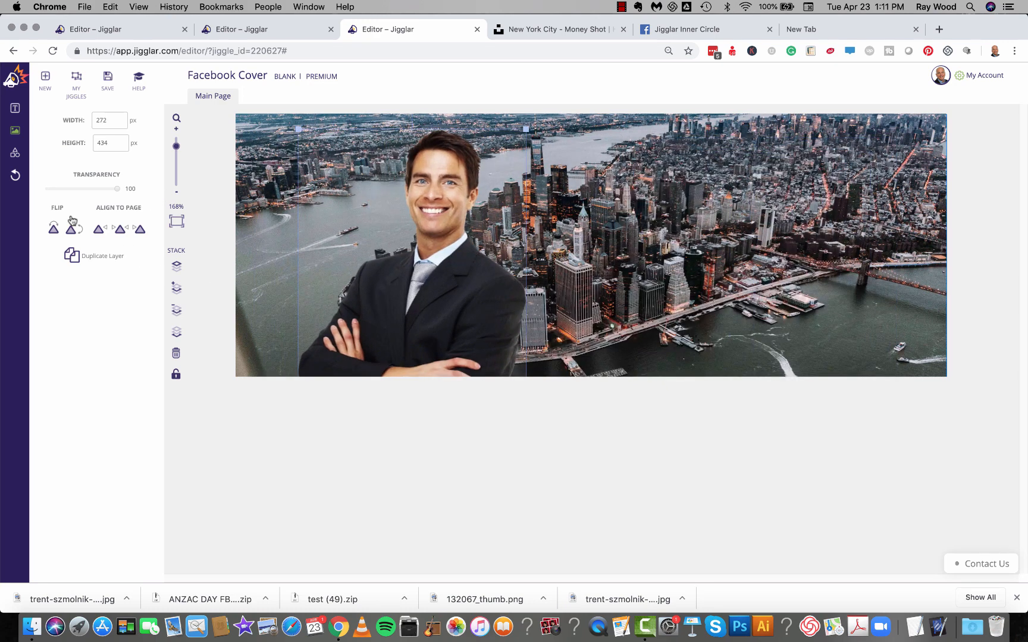
click(56, 229)
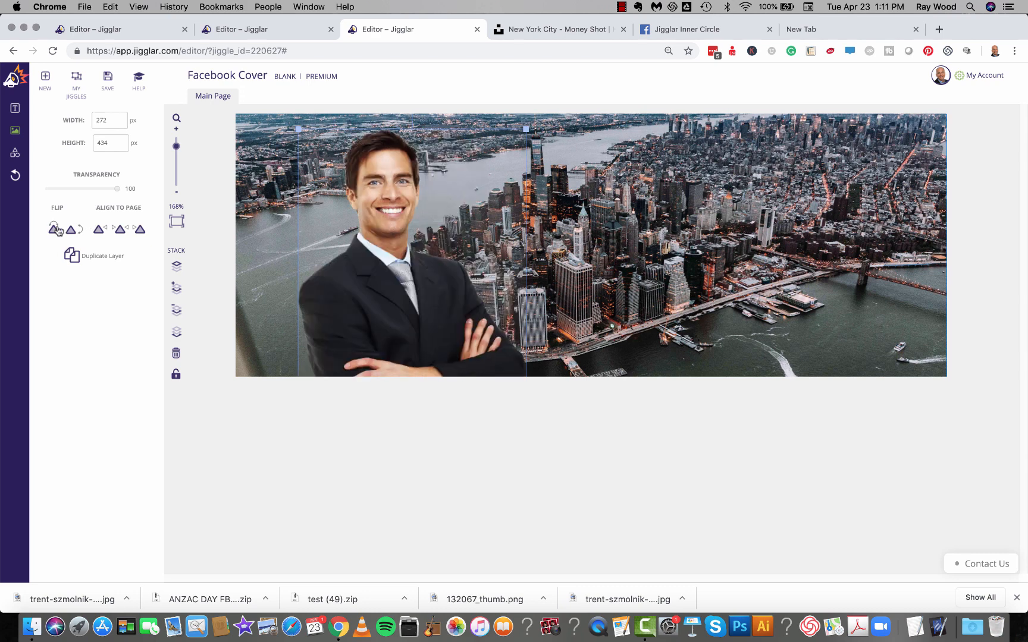
click(57, 230)
- Position the businessman image near the cover's right edge, with his head just below the top of the photo
drag(399, 292, 798, 296)
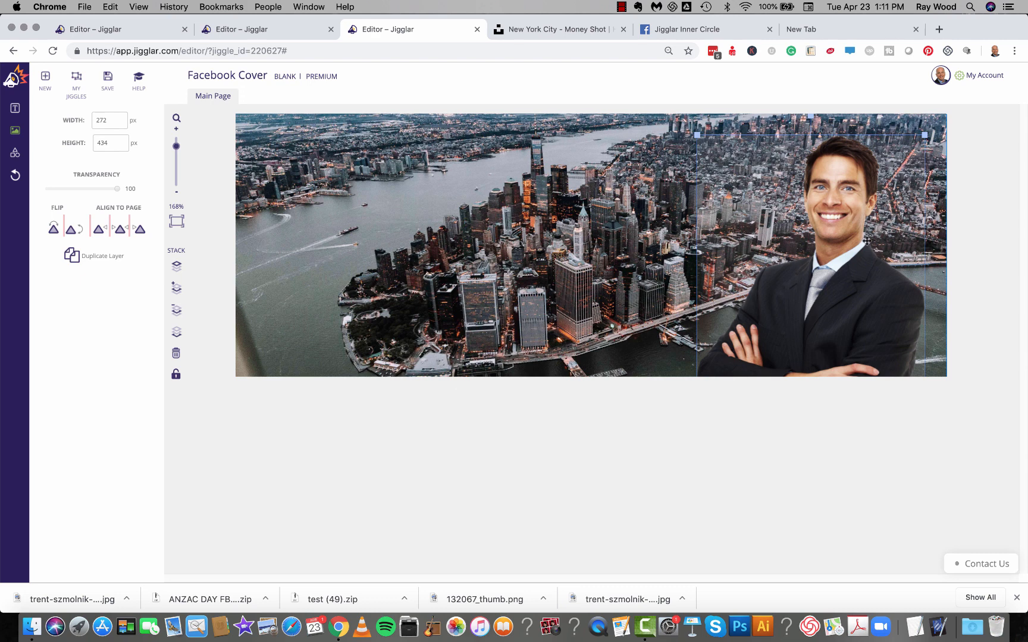
drag(856, 272, 853, 263)
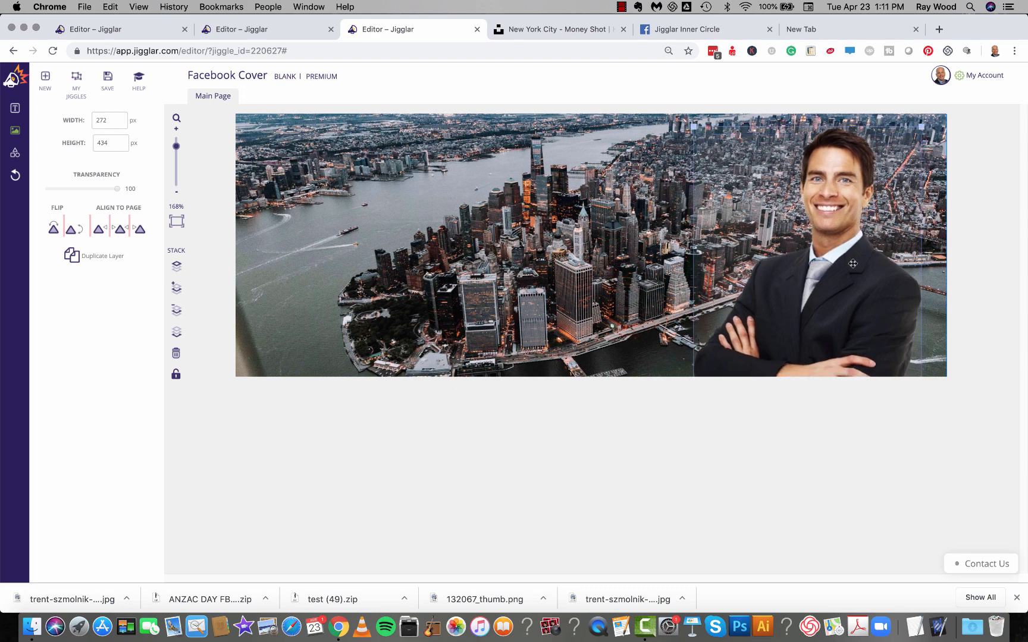
- Add a text block over the middle of the city photo and set its font color to white (#ffffff)
click(15, 112)
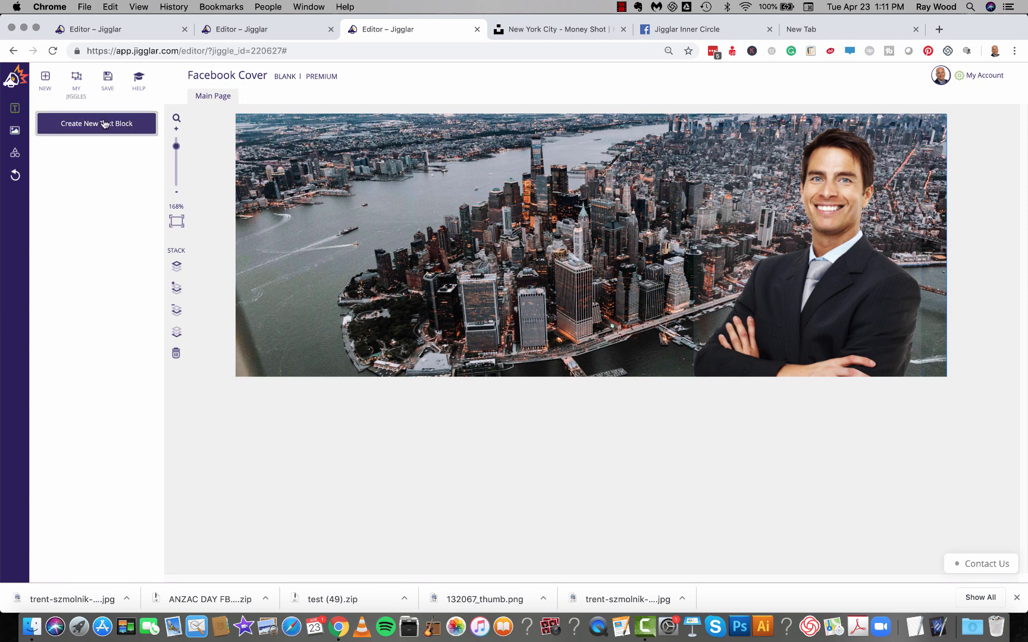
click(106, 124)
drag(416, 261, 656, 363)
click(676, 380)
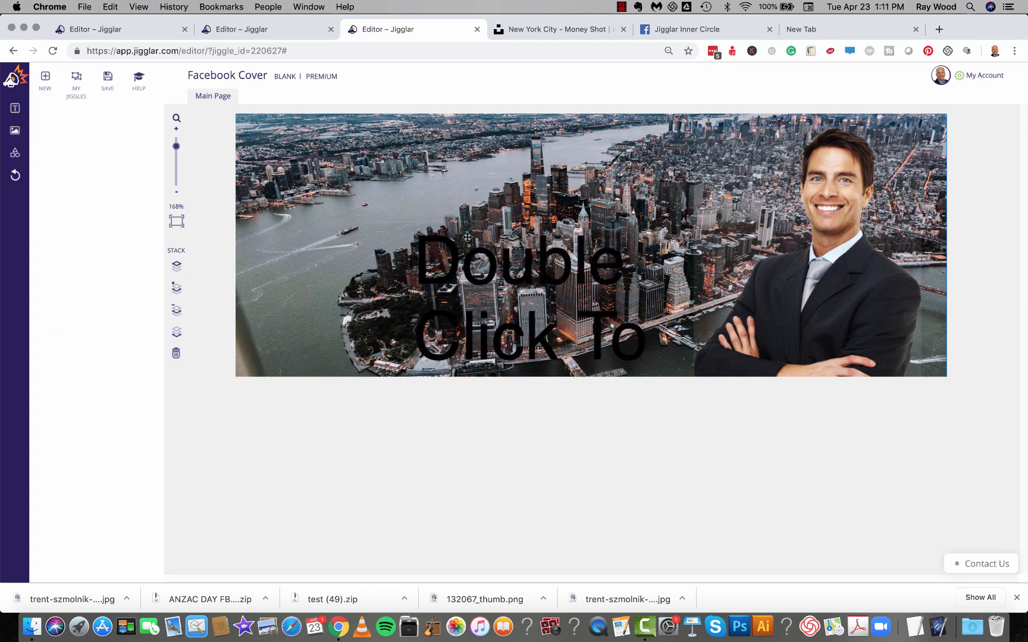
click(467, 258)
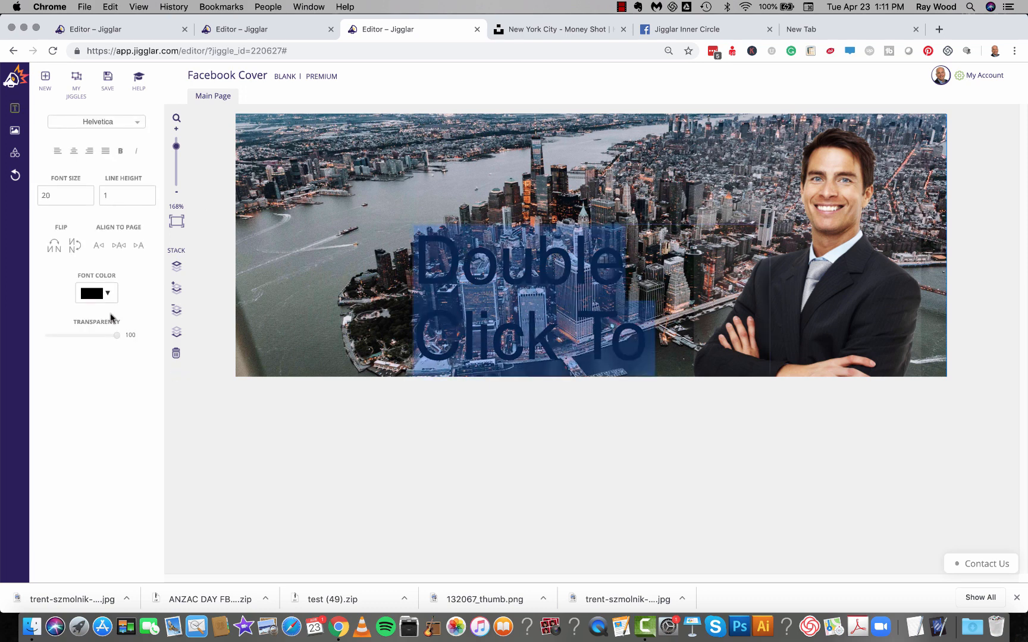
click(106, 295)
click(116, 316)
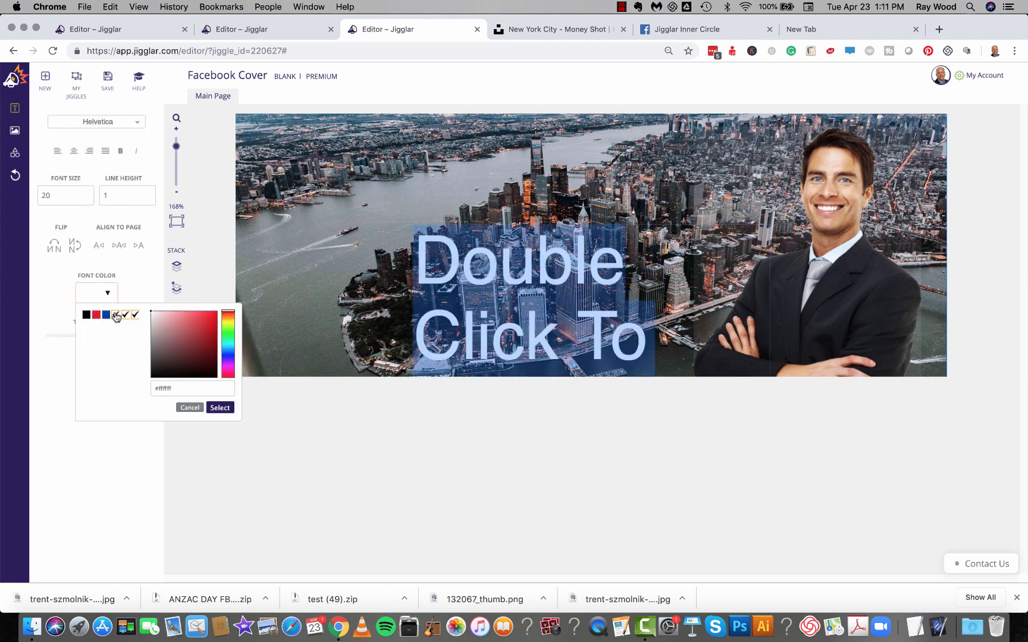
click(216, 408)
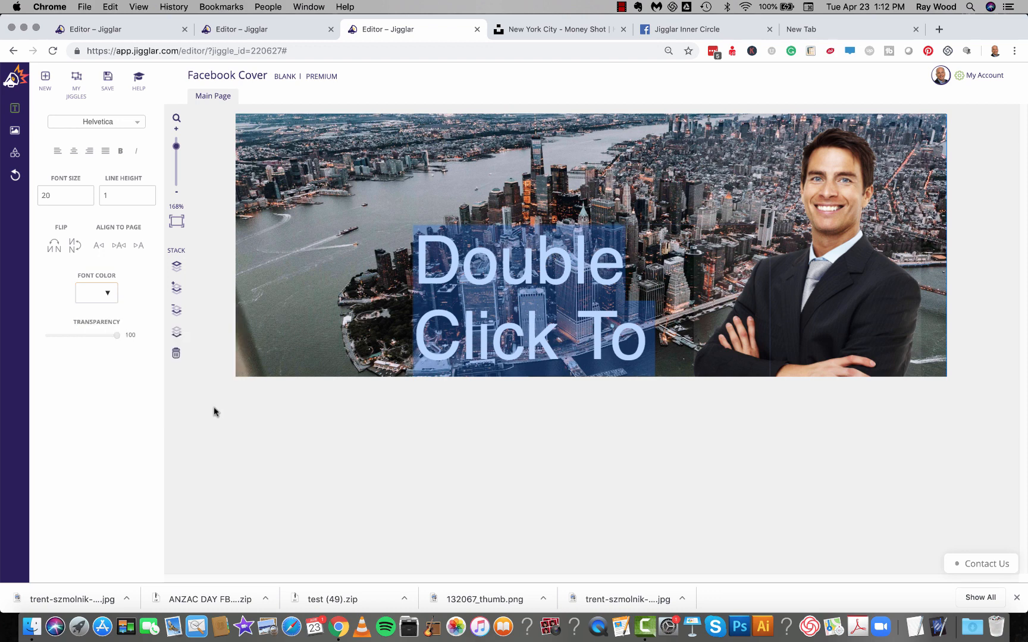
- Reduce the placeholder text's font size to 11
click(86, 198)
click(87, 197)
click(87, 197)
double_click(87, 197)
click(87, 197)
click(86, 197)
click(87, 198)
click(87, 198)
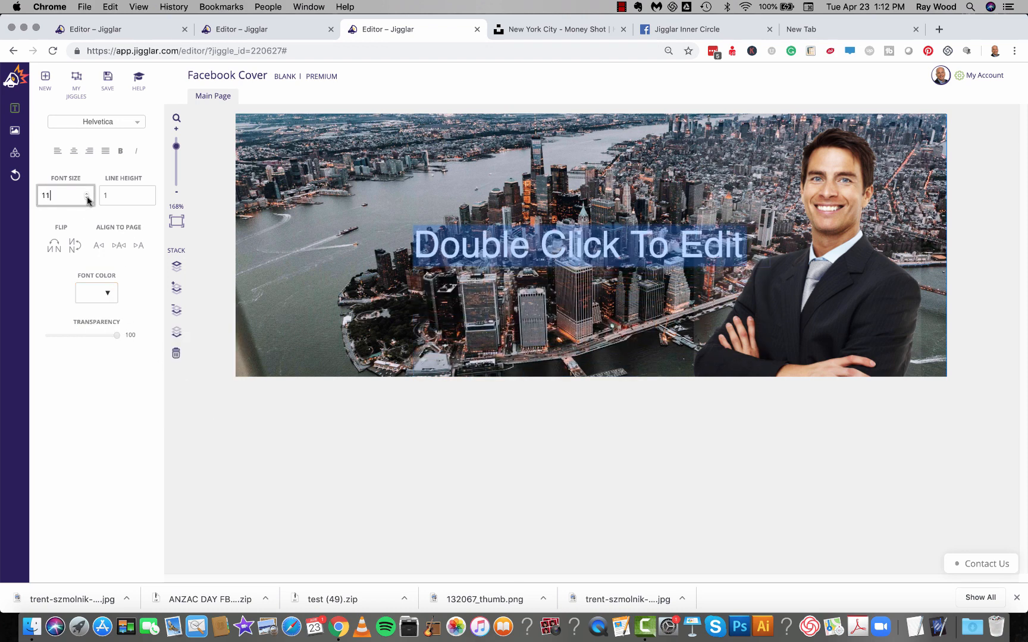
- Replace the placeholder text over the city photo with "Manhattan's Most Trusted Opinion"
drag(618, 244, 652, 245)
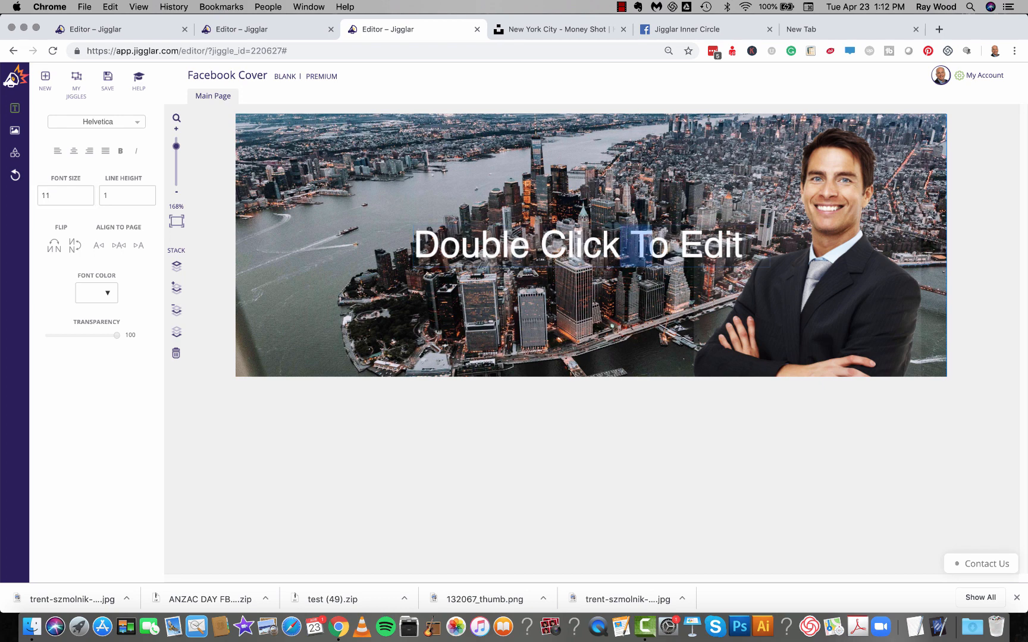
drag(747, 244, 396, 235)
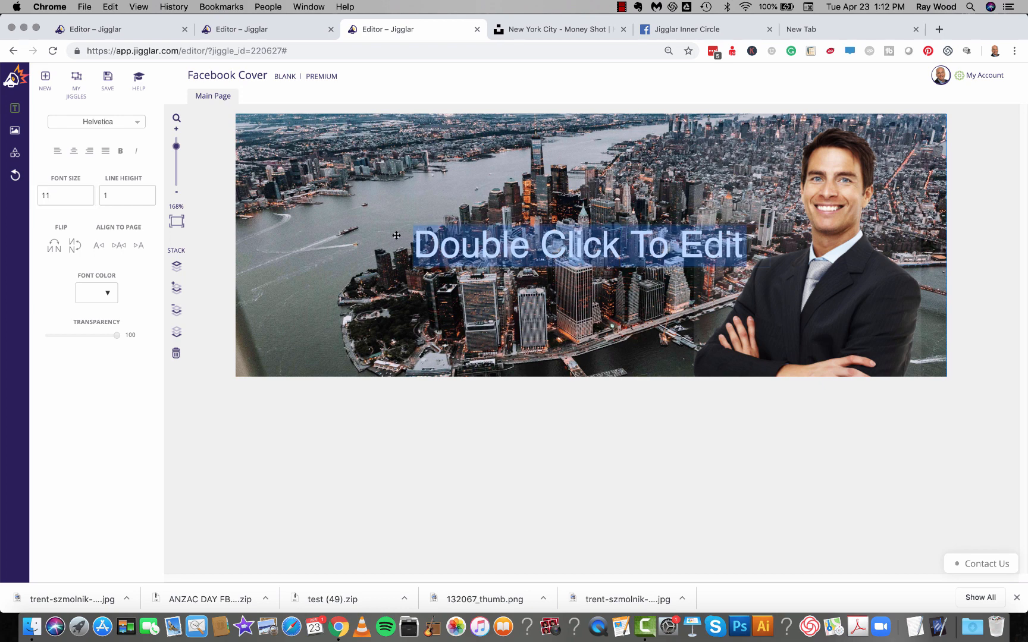
text(Man)
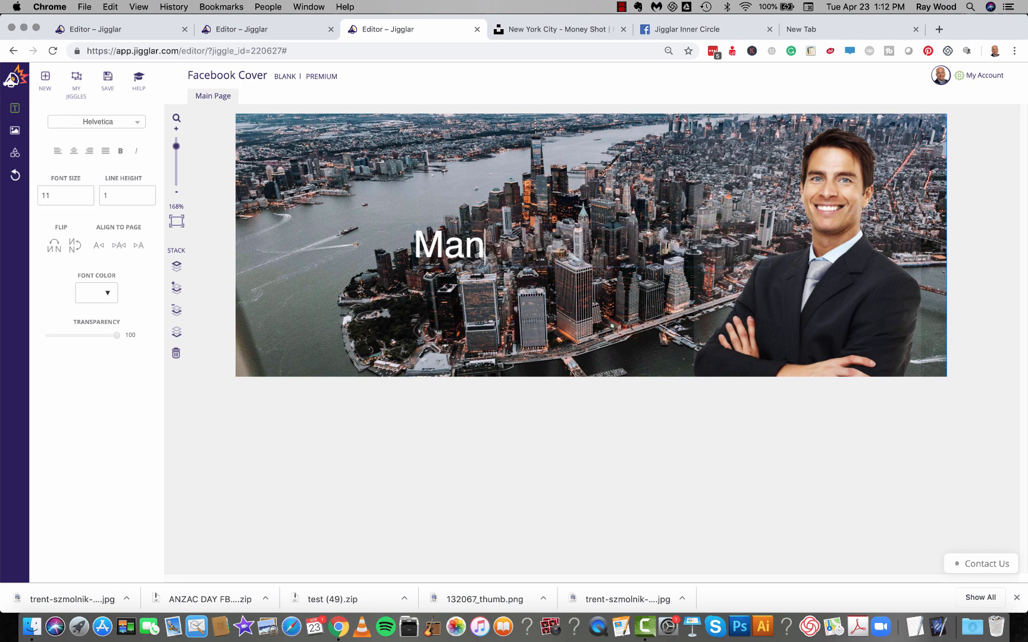
text(hattan)
text('s )
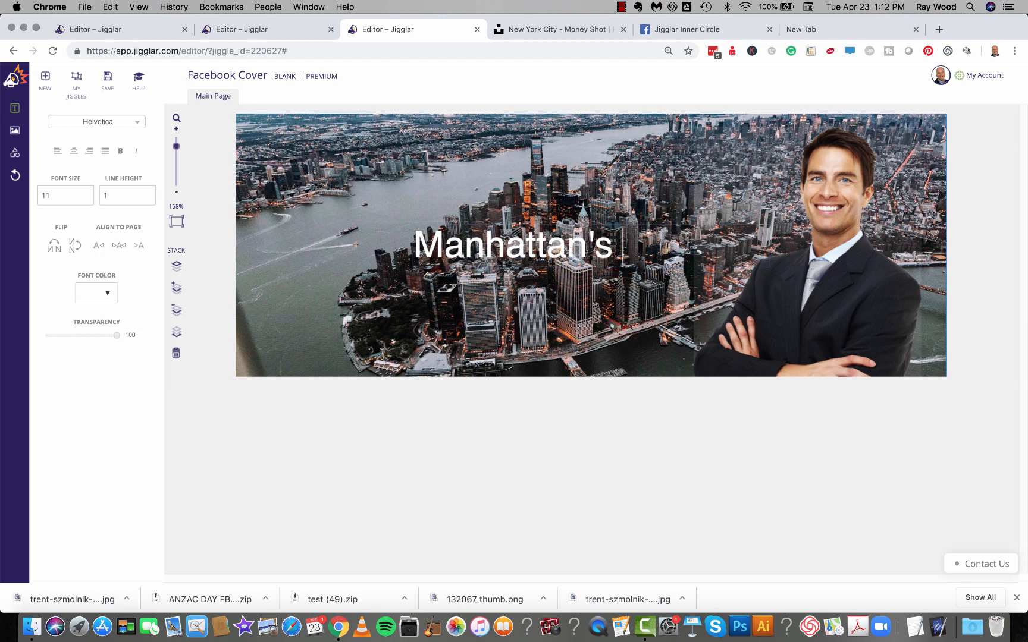
text(Most T)
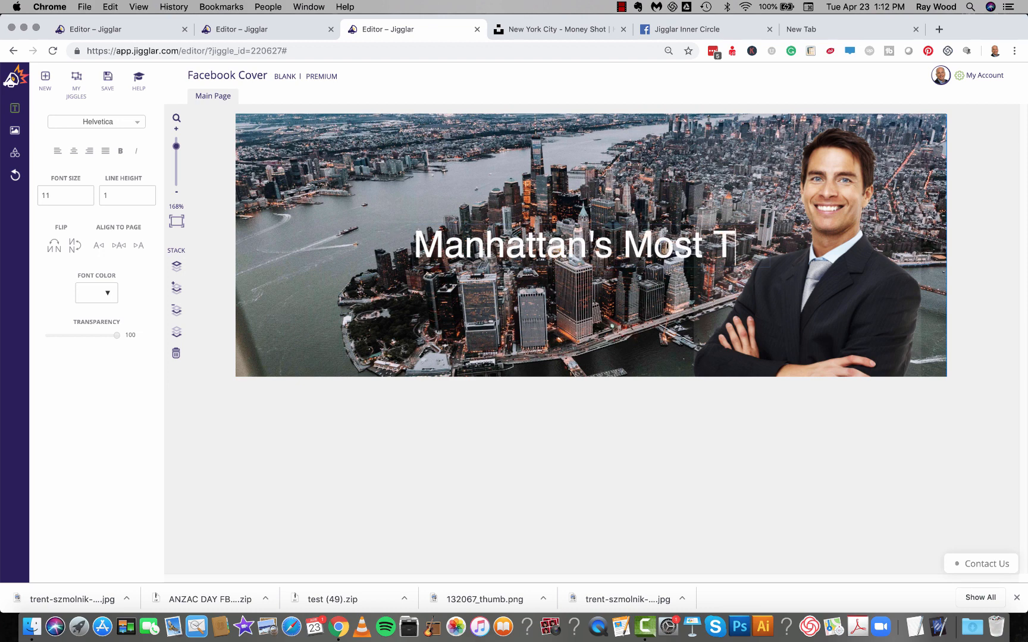
text(rusted Op)
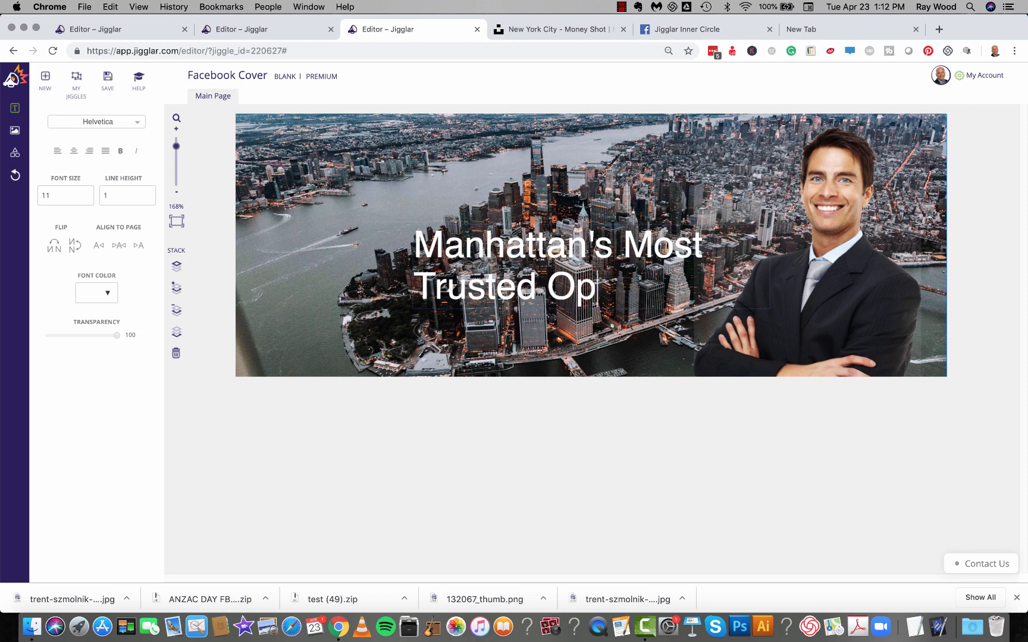
text(inion)
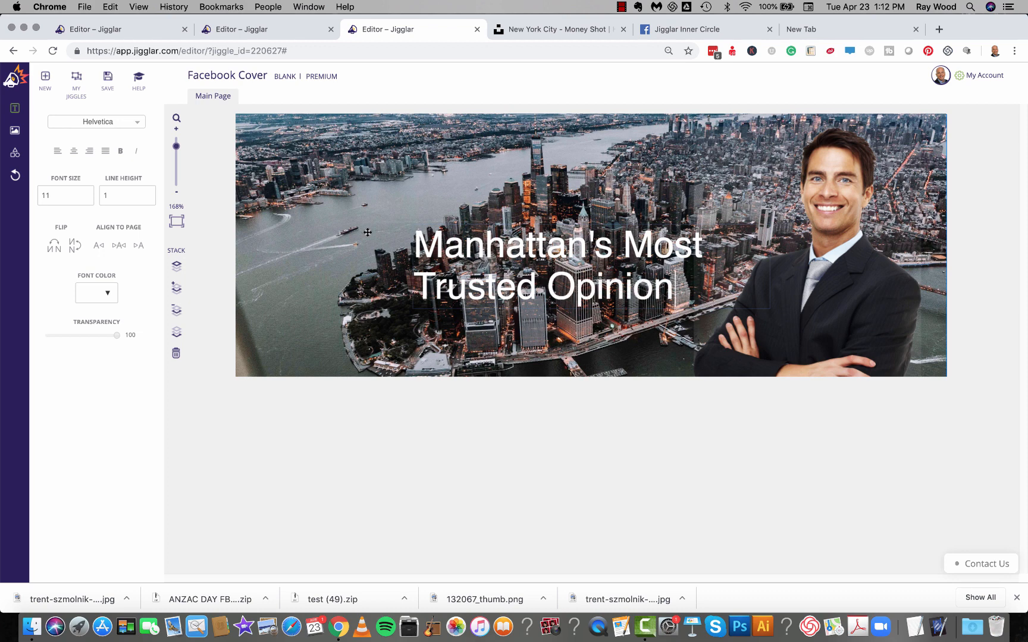
- Set the tagline's font size to 8 and its font to Pridi
drag(677, 290, 393, 261)
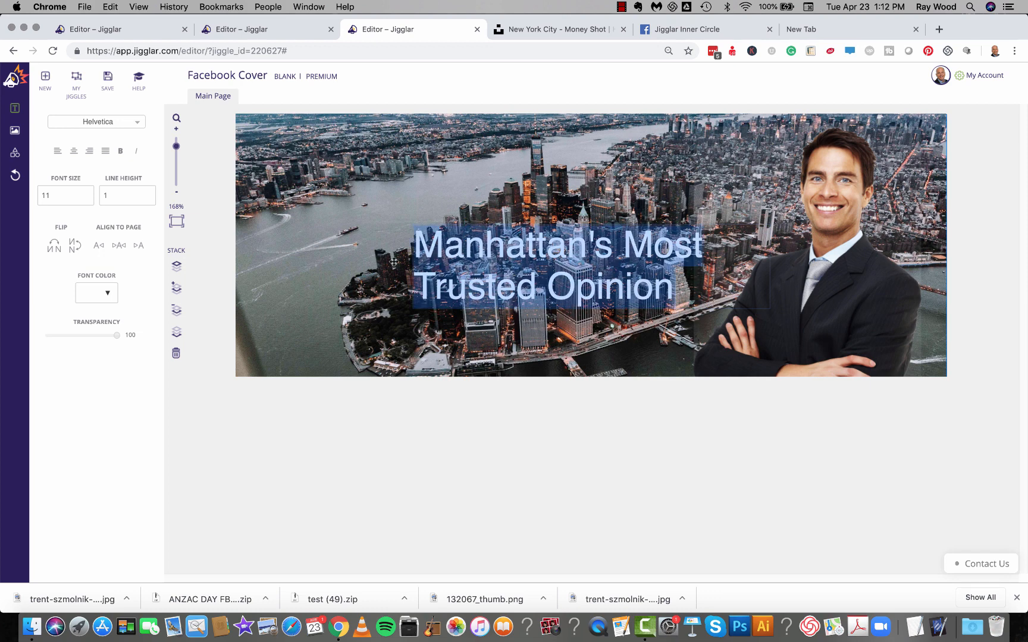
click(86, 199)
click(86, 199)
click(87, 198)
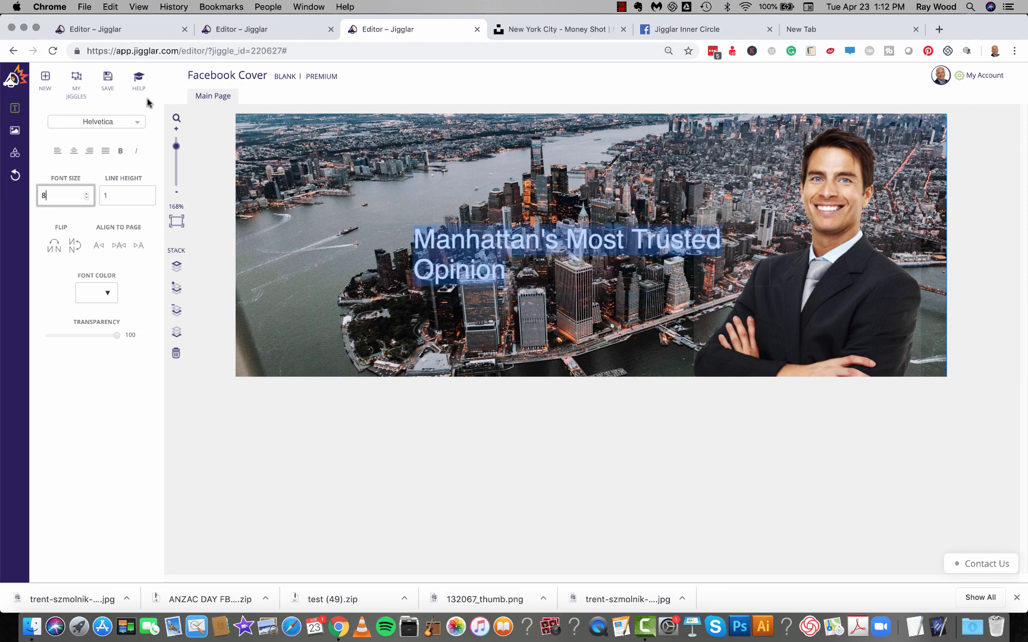
click(137, 122)
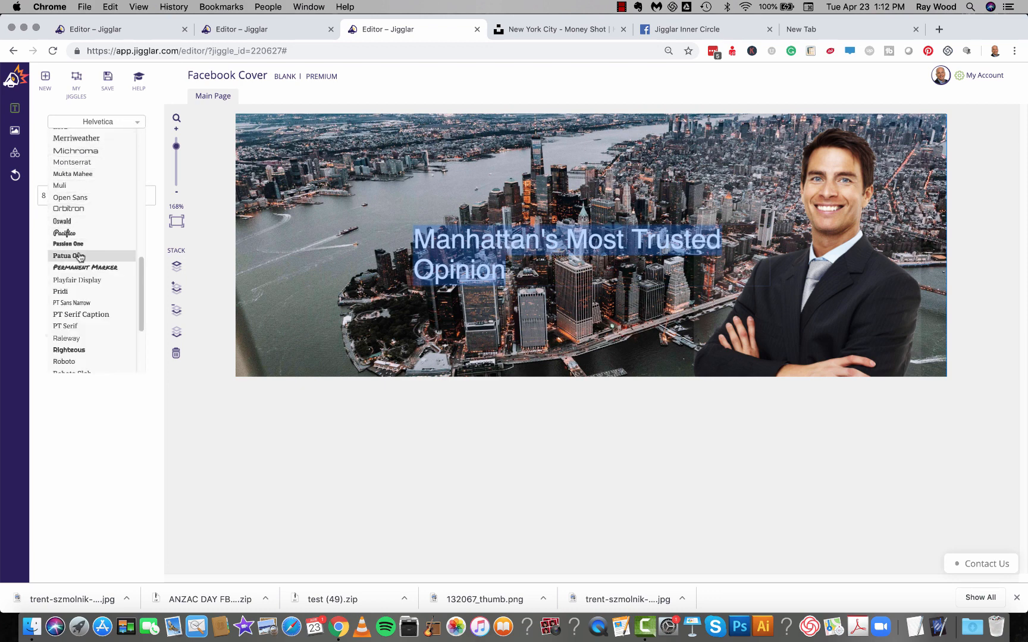
click(62, 291)
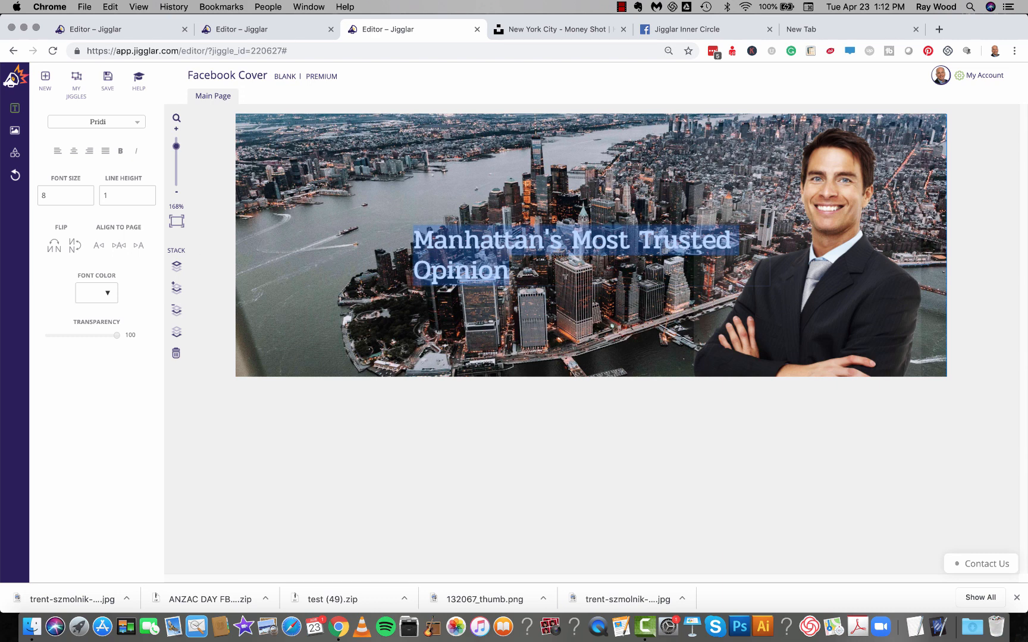
click(711, 233)
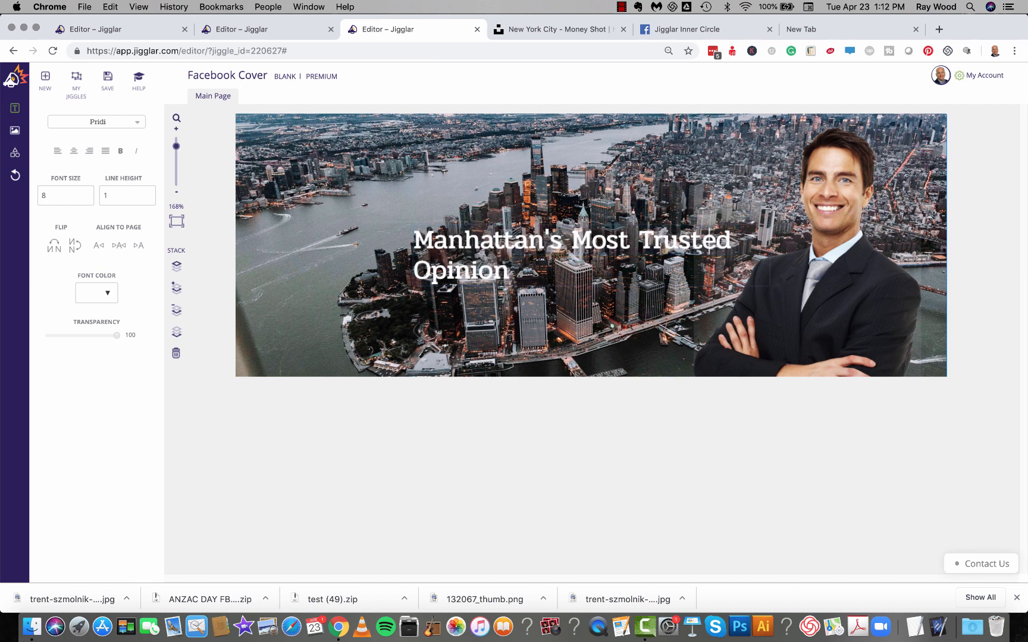
click(545, 427)
- Widen the tagline's text box so it fits on one line, and move it lower across the businessman's chest
click(515, 242)
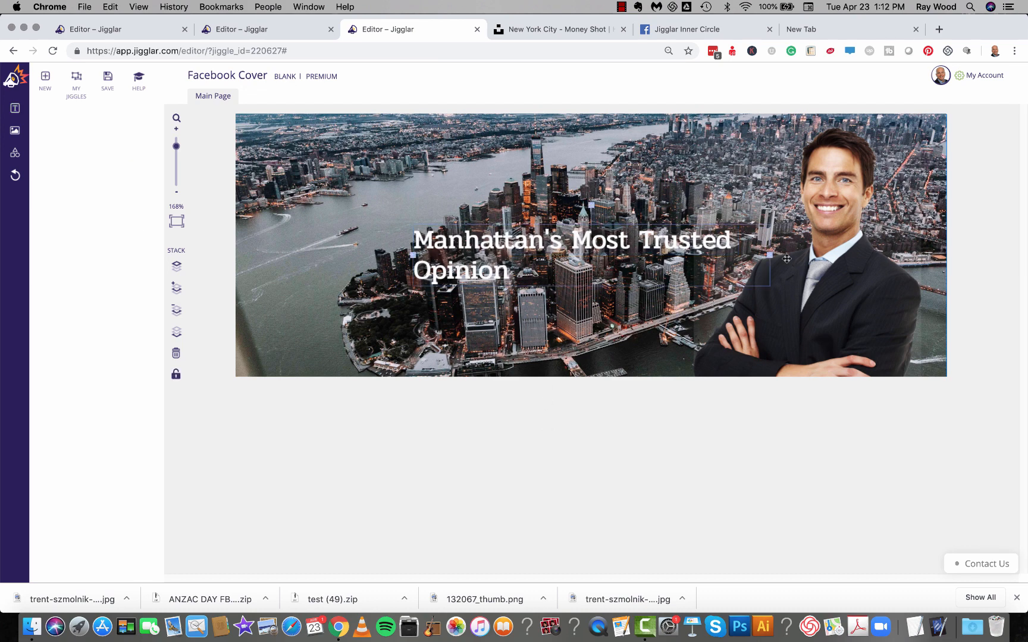
drag(770, 254, 864, 250)
drag(676, 238, 716, 298)
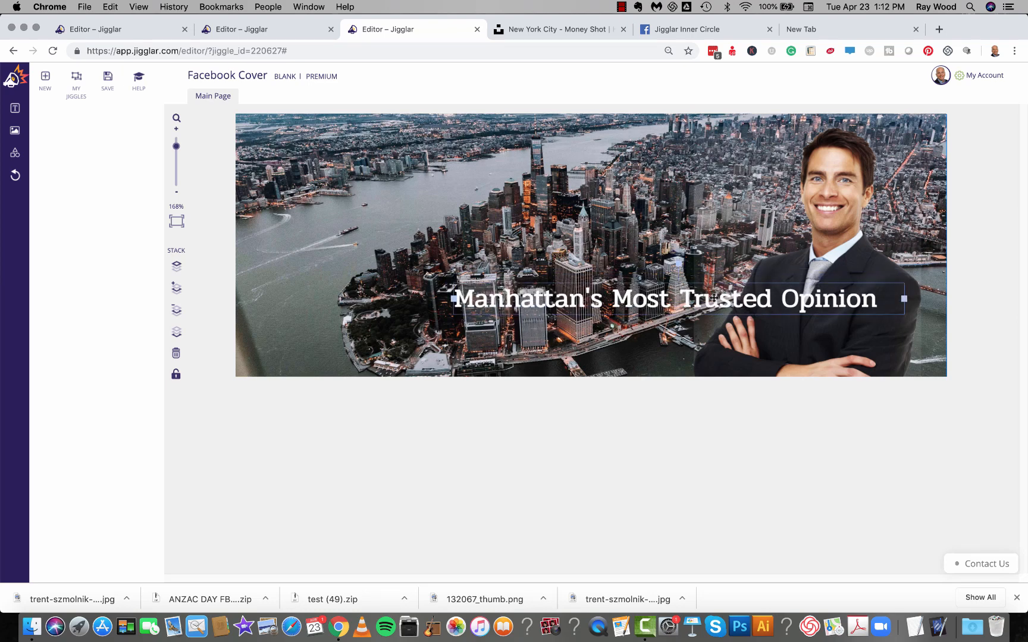
- Duplicate the tagline text block and place the copy directly above the original
key(super+c)
key(super+v)
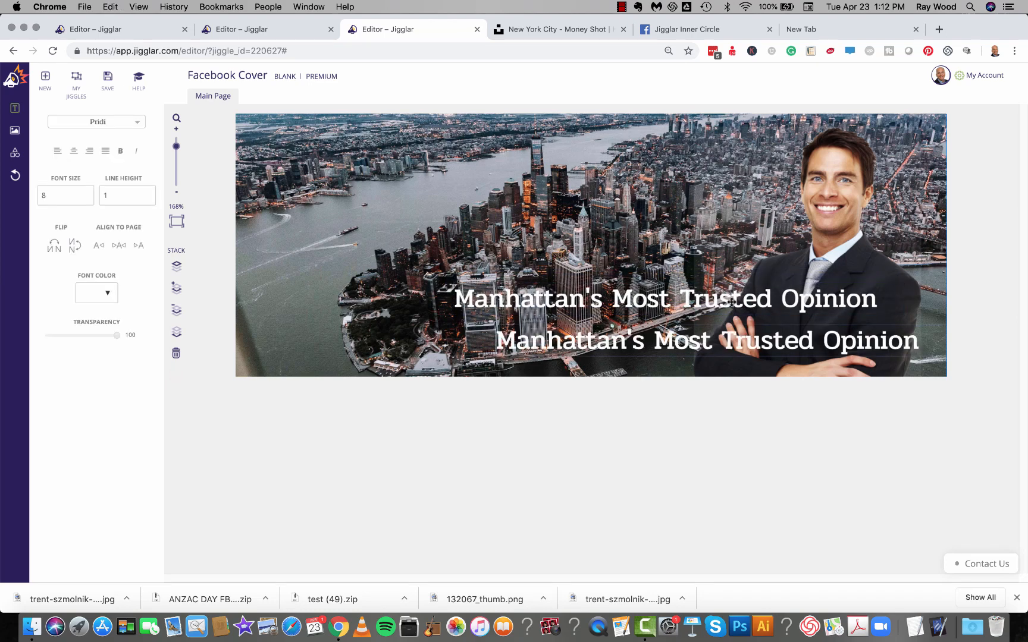
click(734, 452)
drag(701, 333, 681, 267)
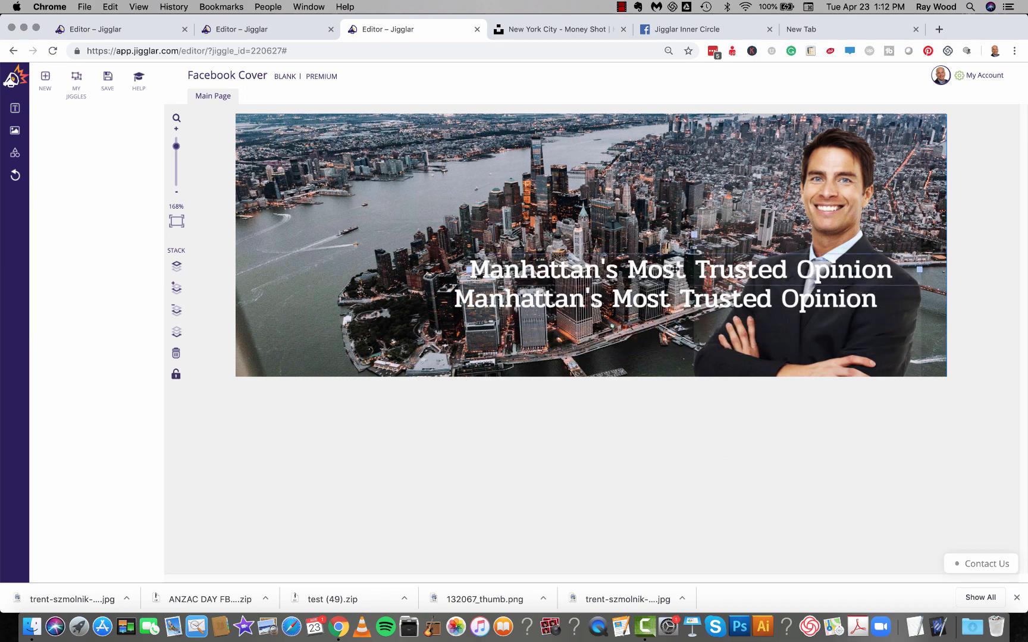
- Replace the copied text with the businessman's full name
double_click(681, 267)
text(Jamnes)
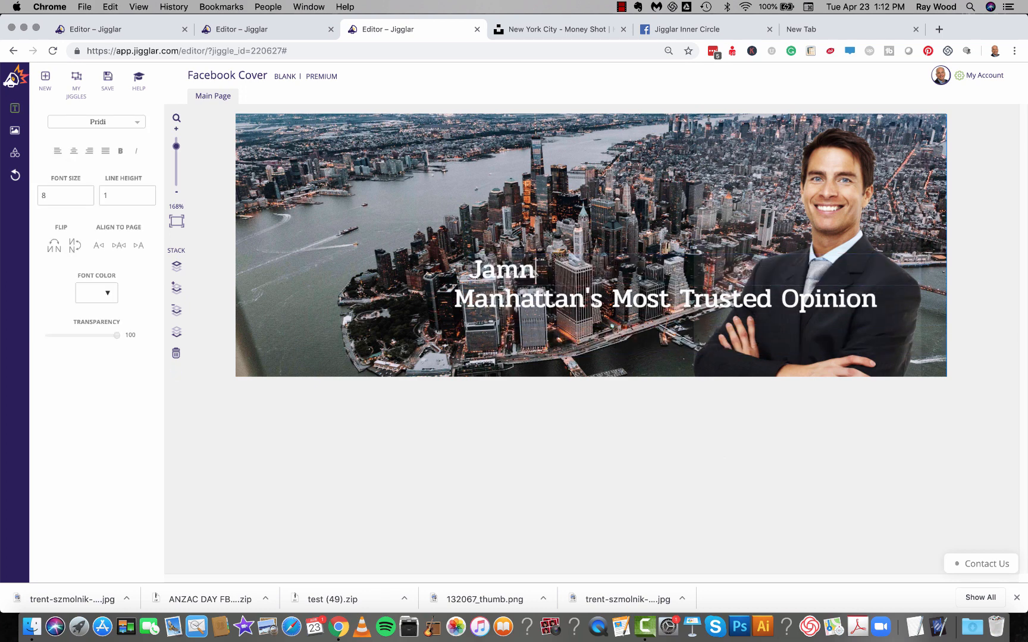
key(BackSpace)
key(BackSpace)
key(BackSpace)
text(es Smith)
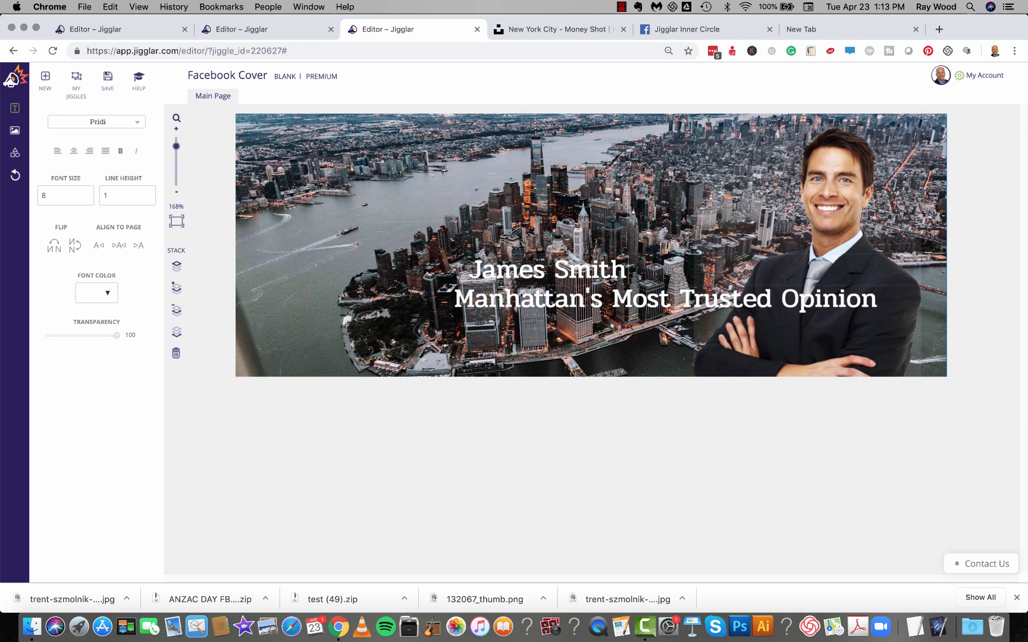
click(842, 417)
- Narrow the name's text box to fit the name and position it above the middle of the tagline
click(595, 271)
click(523, 446)
mouse_move(539, 269)
mouse_down()
mouse_move(613, 271)
mouse_move(524, 255)
mouse_up()
drag(909, 255, 609, 251)
drag(504, 253, 608, 267)
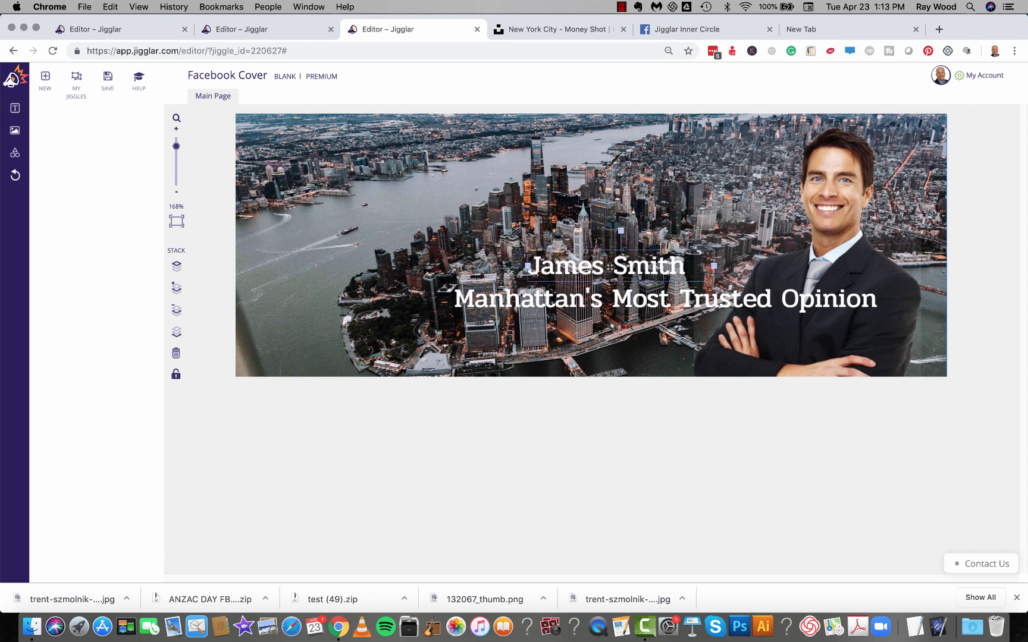
- Reduce the tagline's font size to 6 and arrange it close beneath the name, clear of the businessman
drag(538, 305, 460, 311)
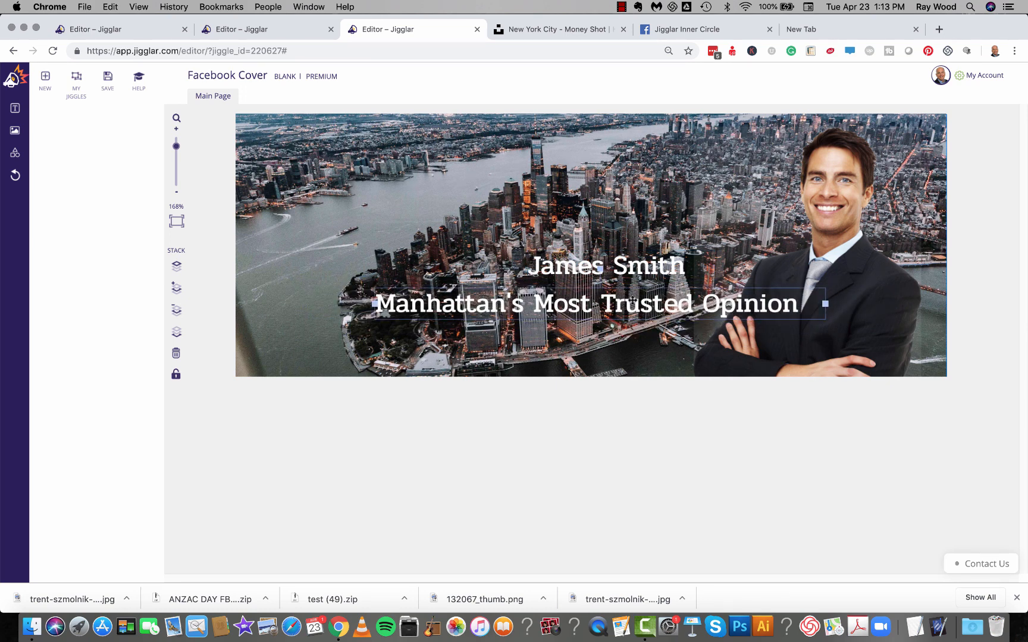
double_click(712, 307)
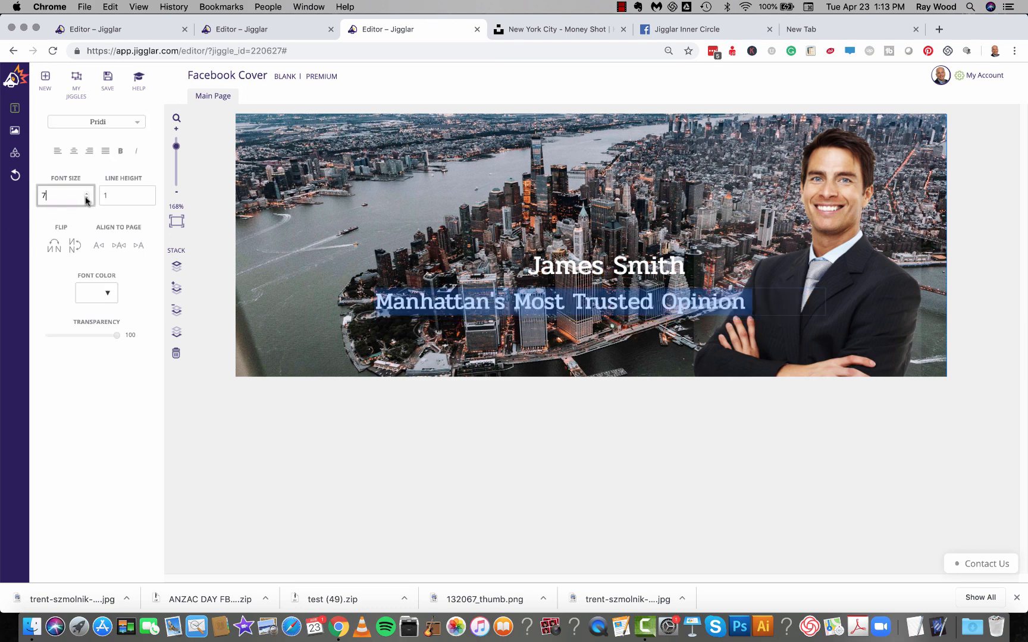
click(563, 474)
drag(650, 299, 650, 273)
click(652, 464)
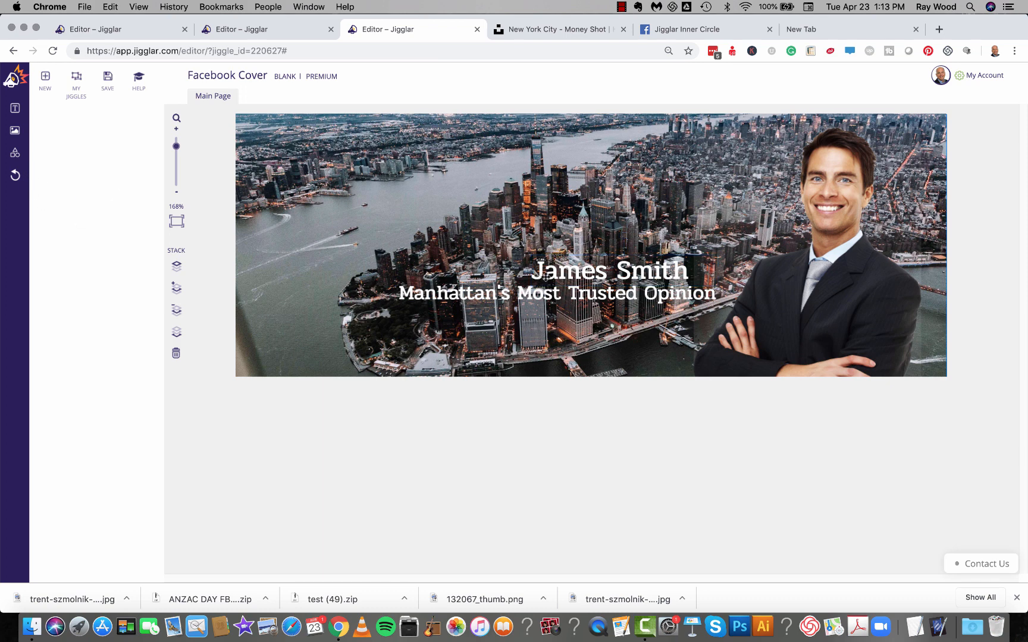
- Set the font color of both the name and the tagline to black (#000000)
click(545, 278)
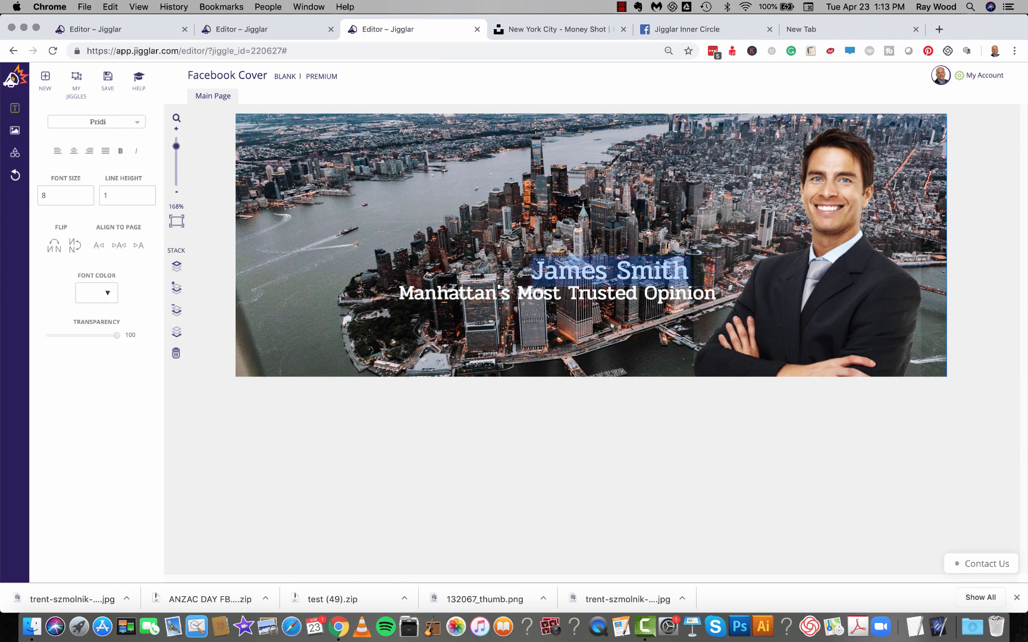
click(109, 293)
click(87, 316)
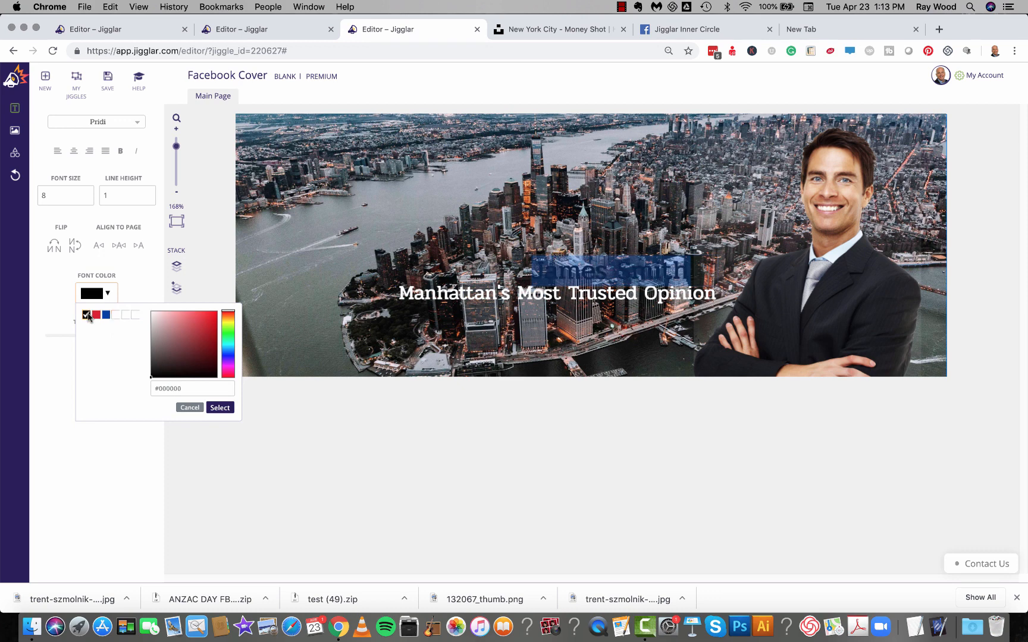
click(219, 408)
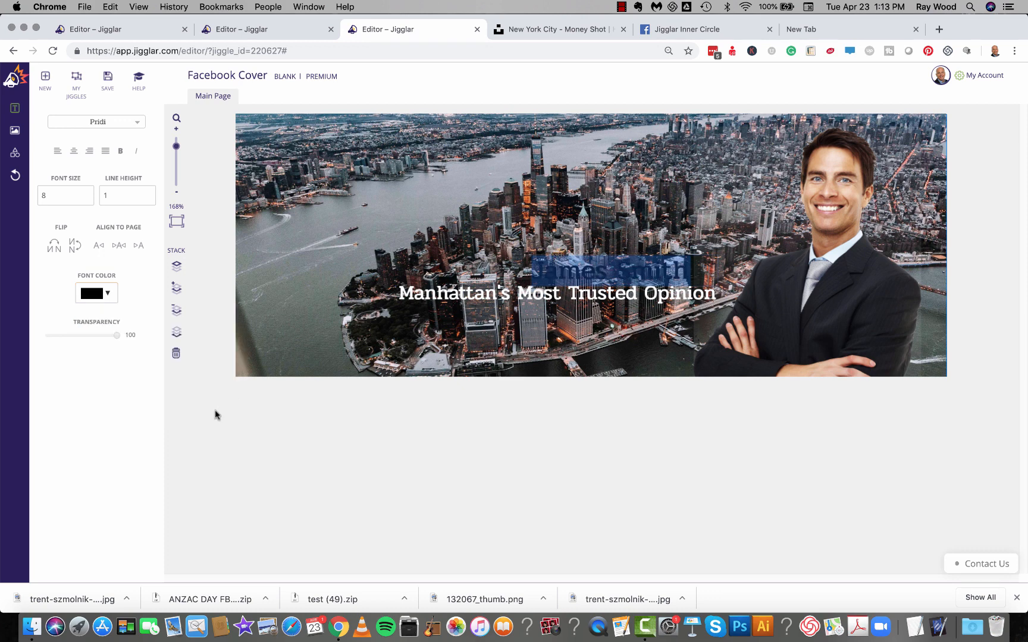
click(667, 304)
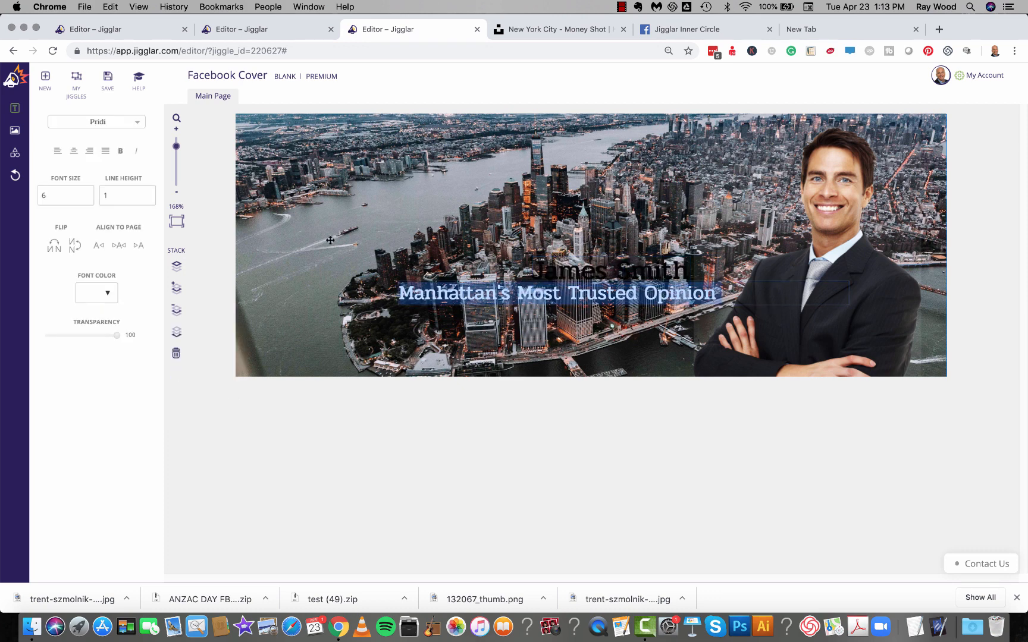
click(107, 293)
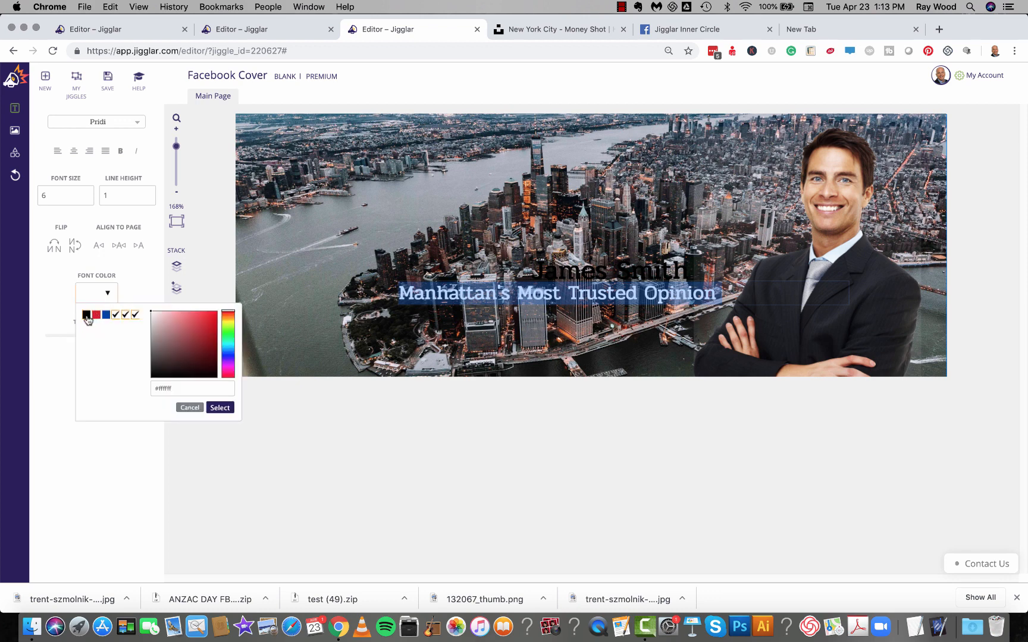
click(86, 317)
click(219, 408)
click(601, 470)
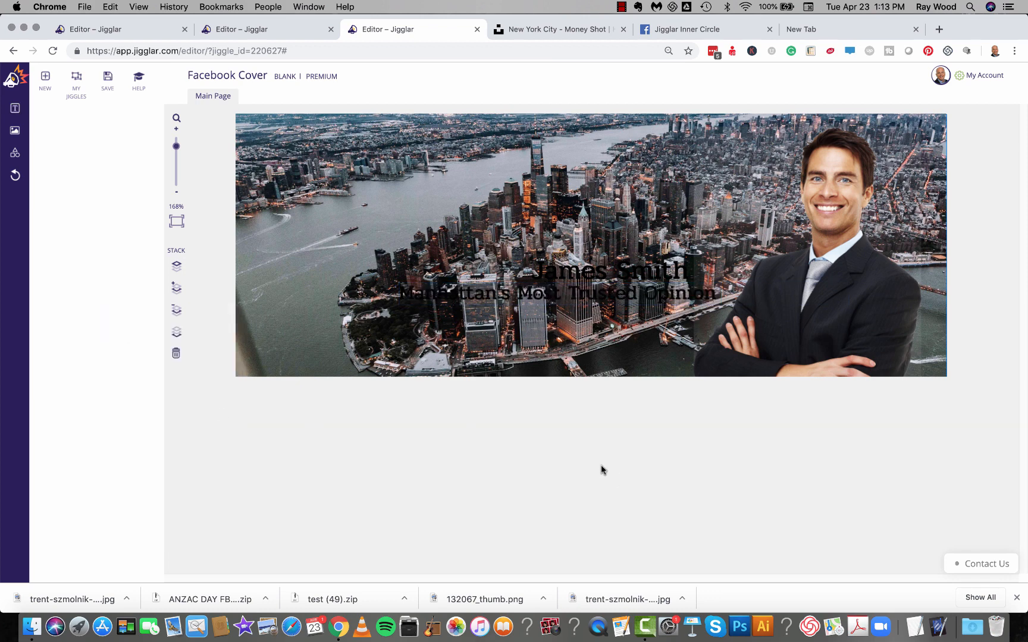
- Add a rectangle about 406 by 58 px that covers both the name and the tagline
click(15, 152)
click(66, 120)
drag(573, 262, 687, 276)
drag(640, 238, 642, 256)
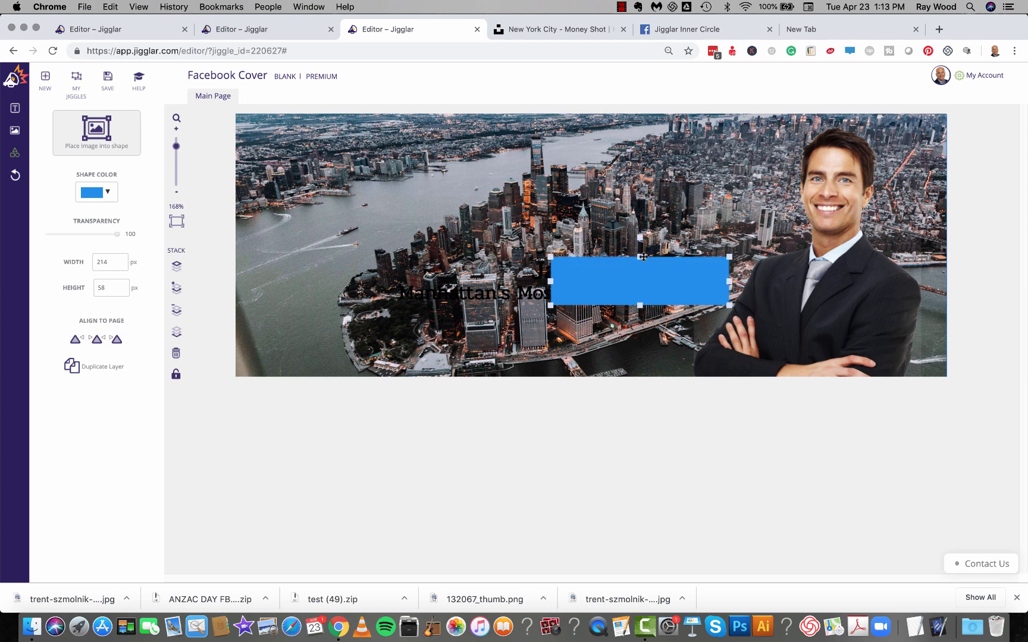
drag(550, 281, 390, 282)
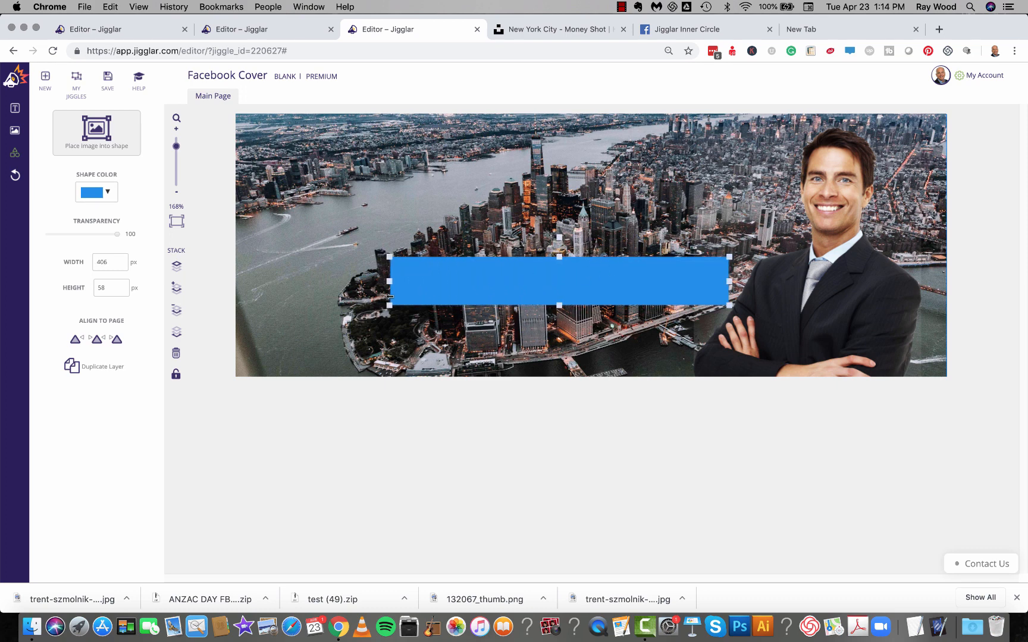
- Set the rectangle's shape color to white (#ffffff)
click(105, 194)
click(116, 214)
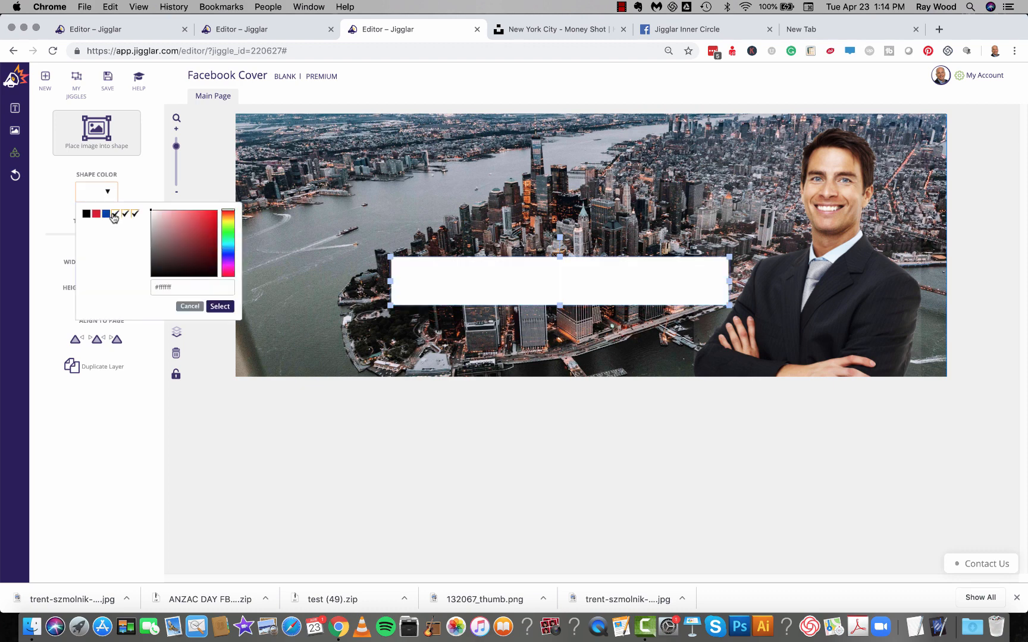
click(219, 306)
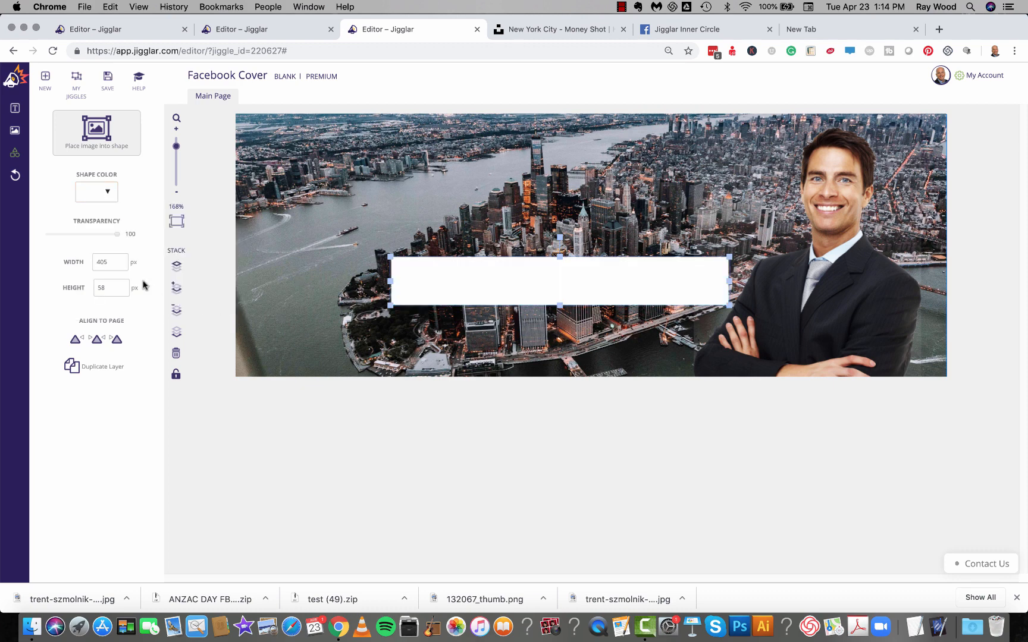
- Set the rectangle's transparency to 52 and move it down the stack behind both text lines
drag(117, 236, 82, 236)
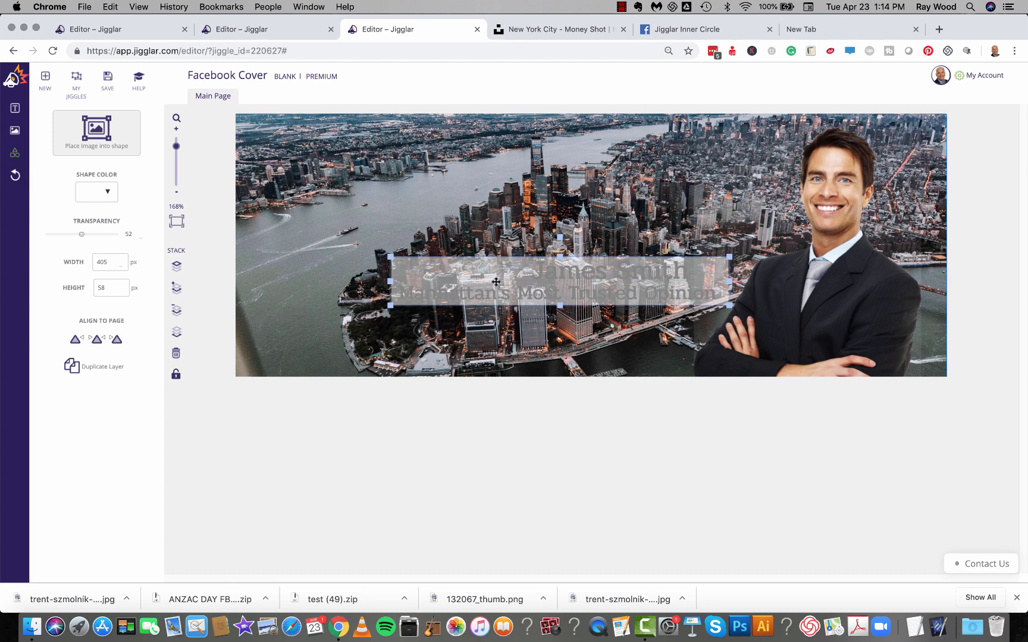
click(176, 310)
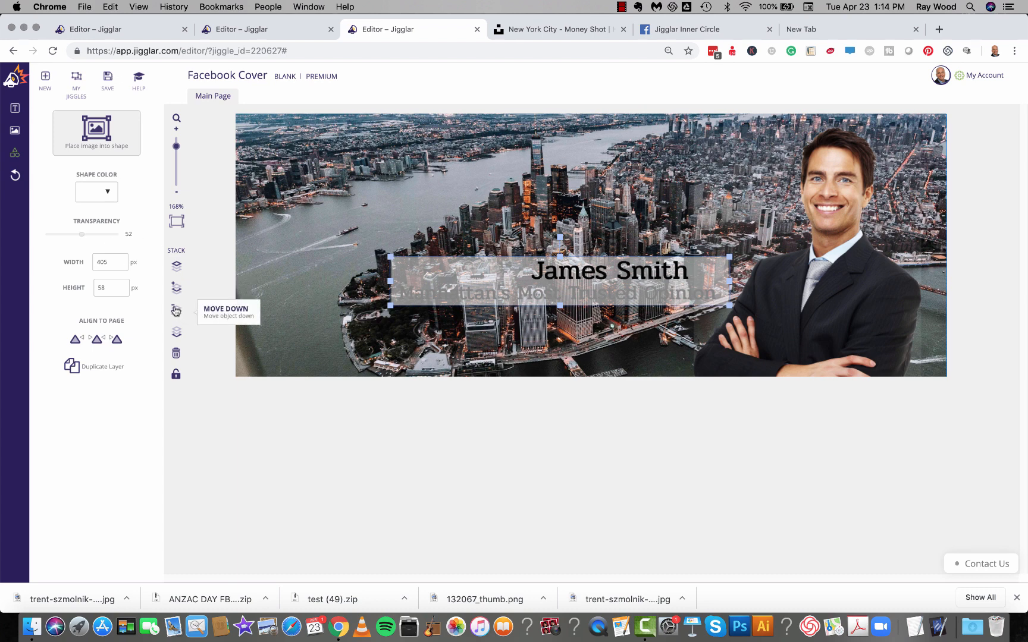
click(176, 310)
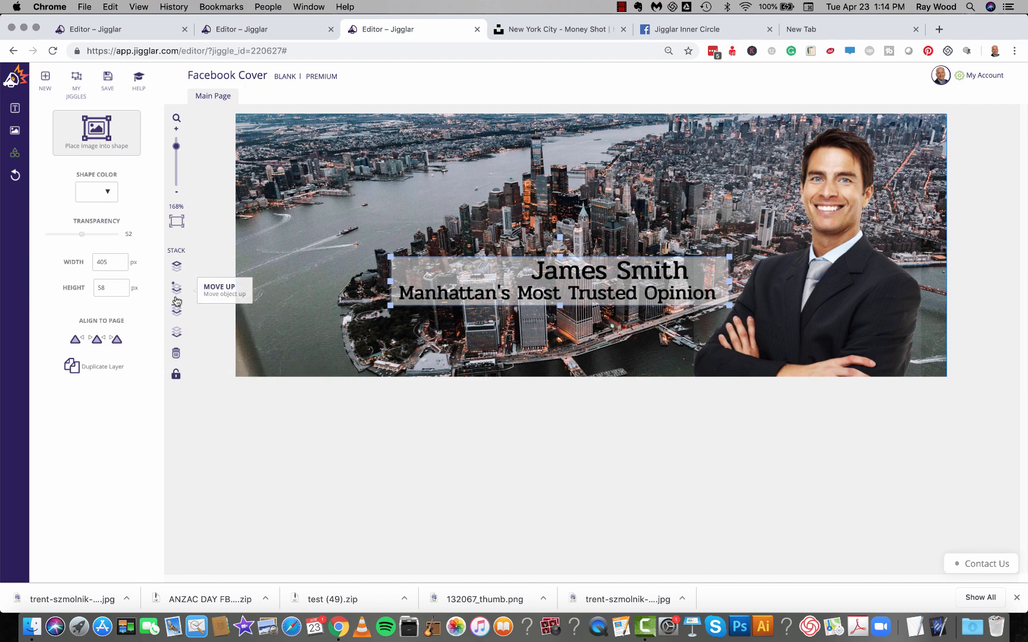
- Move the rectangle up the stack in front of both text lines, and back down behind them
click(176, 288)
click(177, 288)
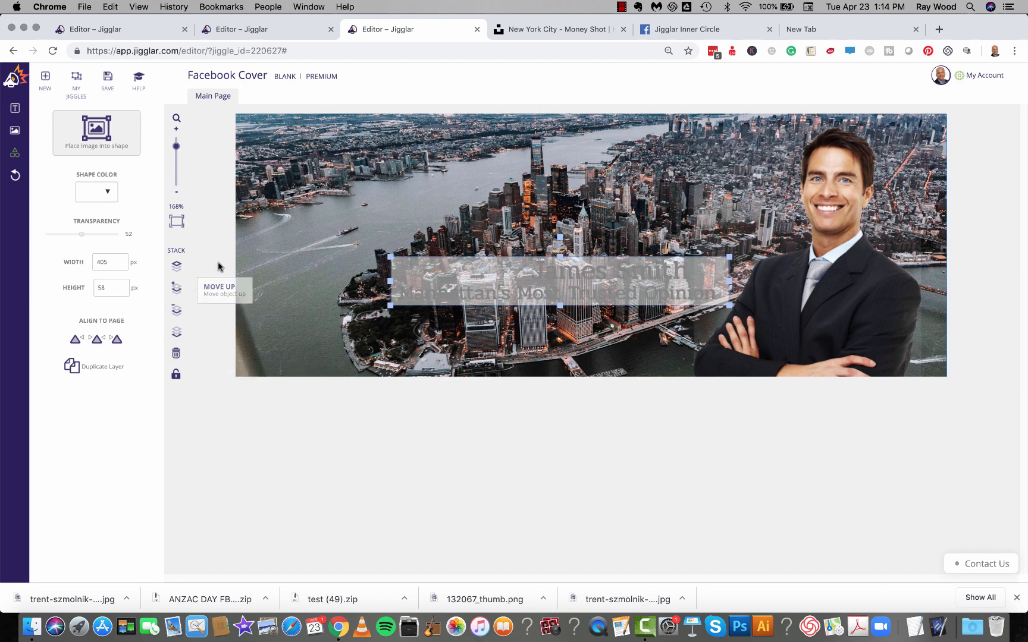
click(177, 311)
click(177, 311)
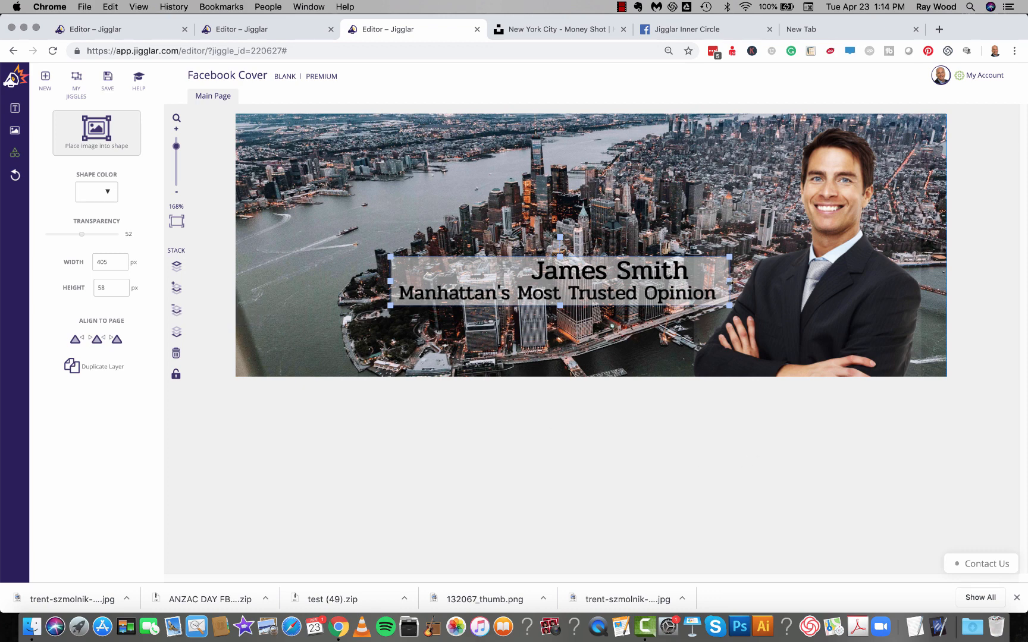
- Narrow the rectangle behind the name and tagline to about 400 px wide and deselect it
drag(729, 282, 724, 283)
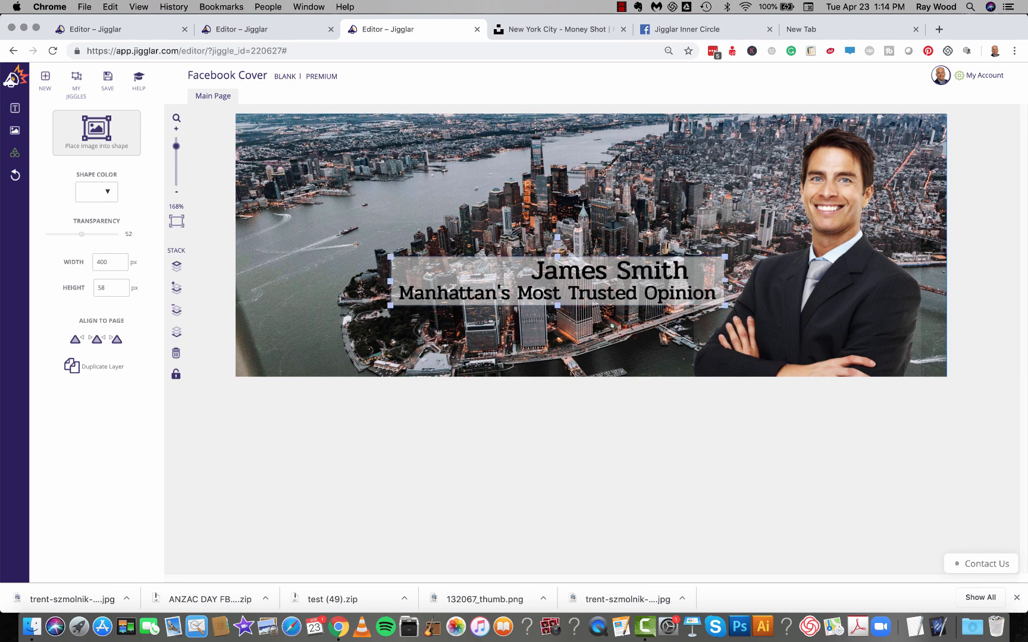
click(697, 497)
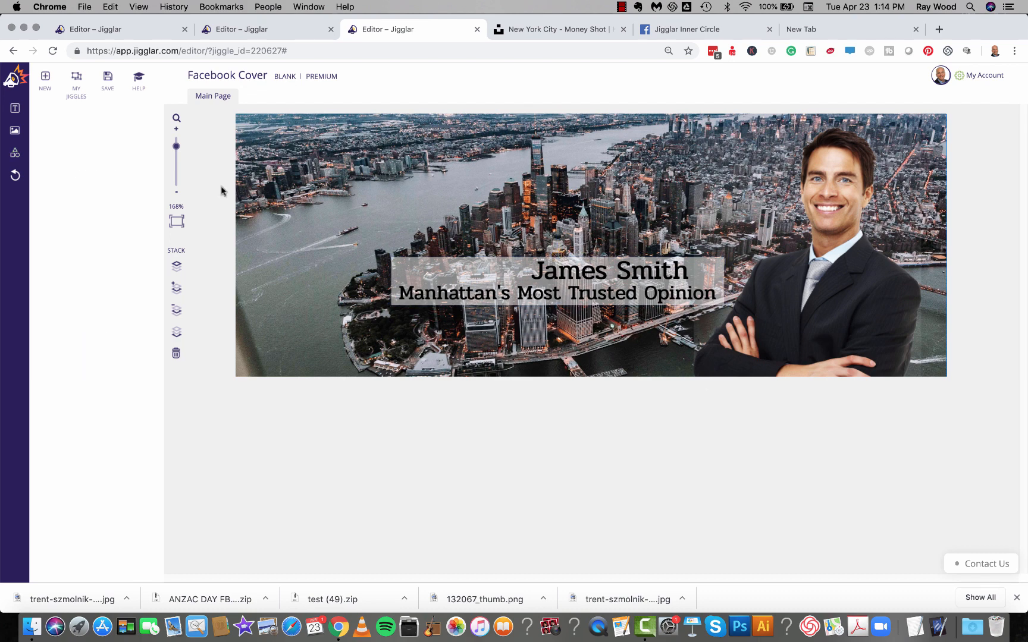
- Save the New York City cover to My Jiggles under the name "test"
click(108, 78)
click(87, 127)
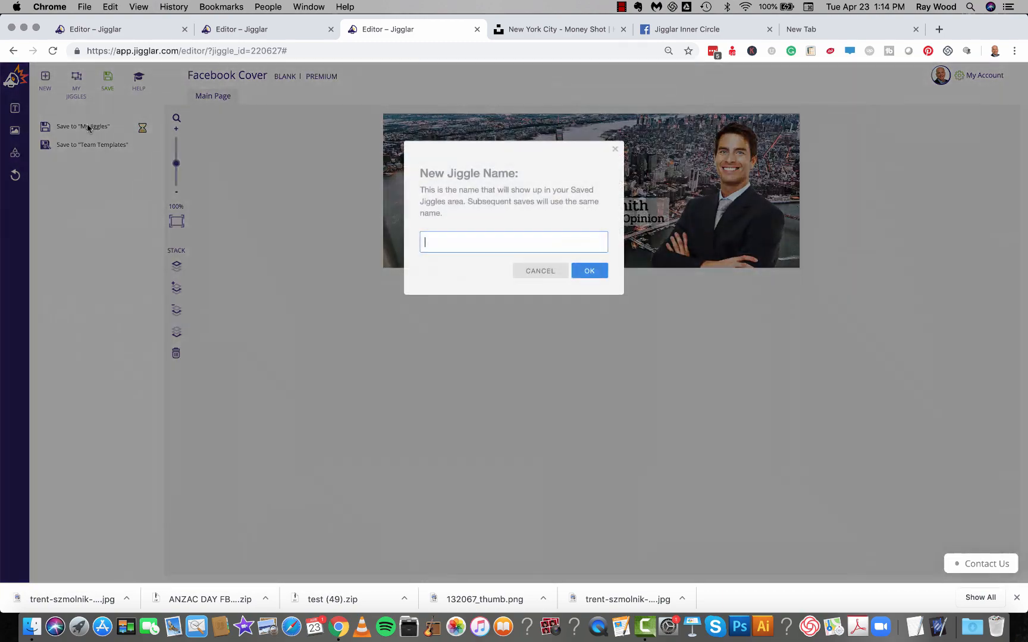
text(test)
key(Return)
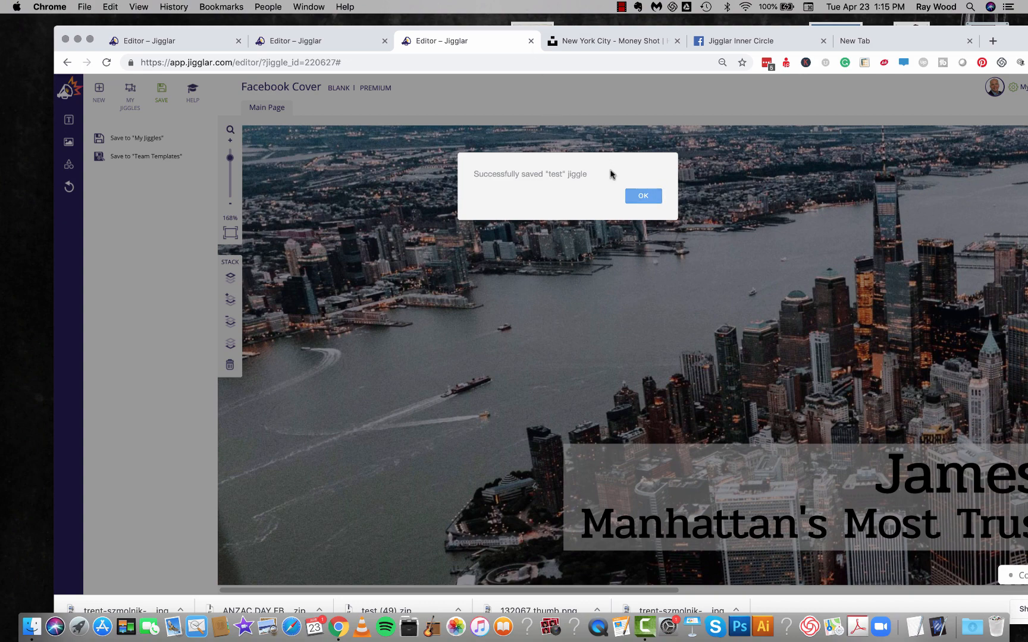
click(642, 196)
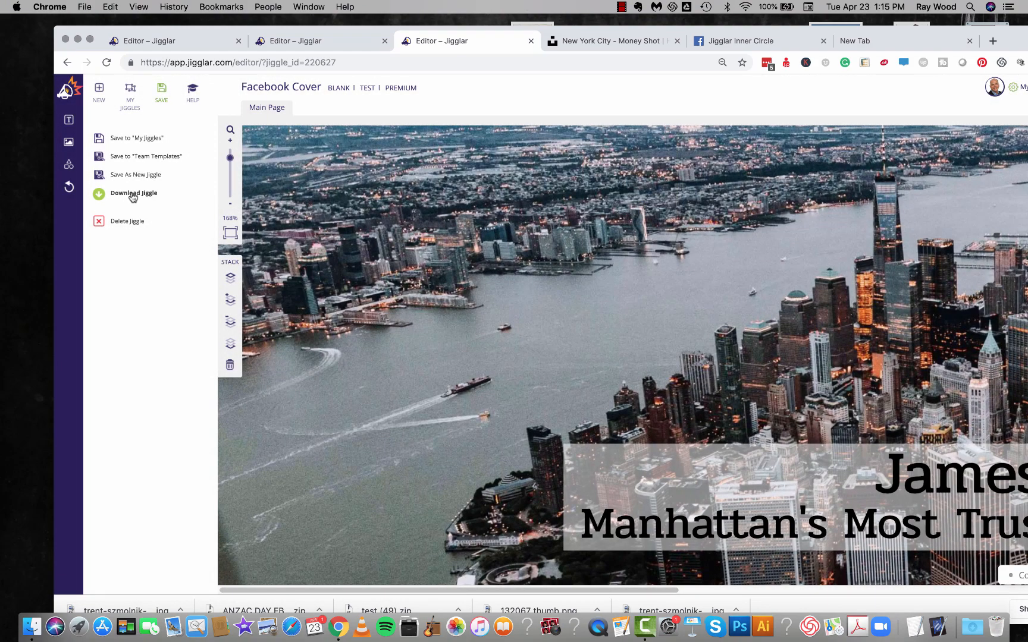
- Download the cover in the JPEG Social Media format and open the downloaded test.zip, closing the Downloads window
click(131, 197)
click(447, 338)
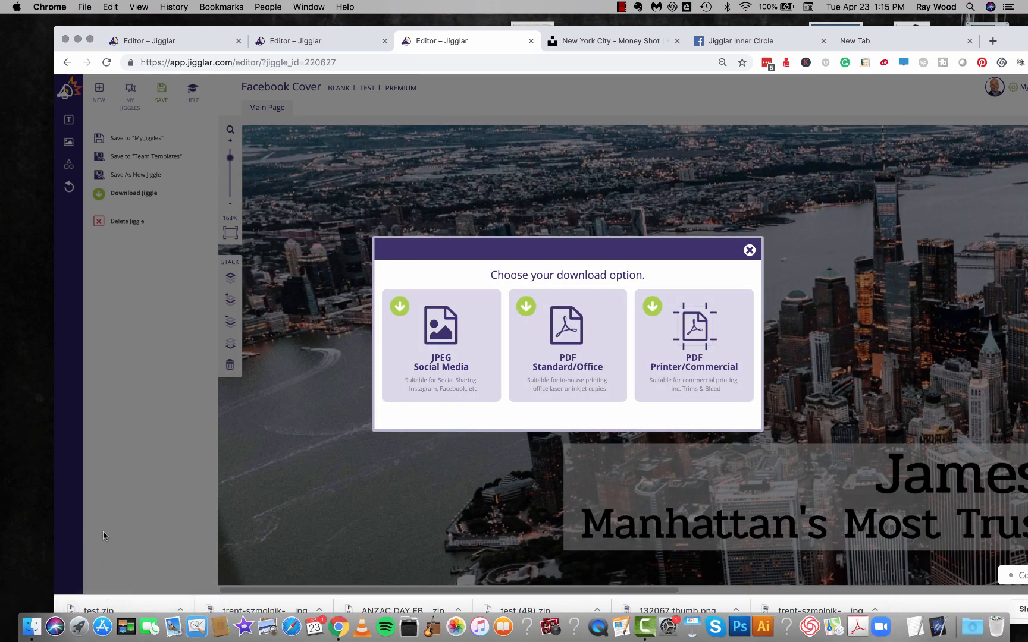
click(110, 610)
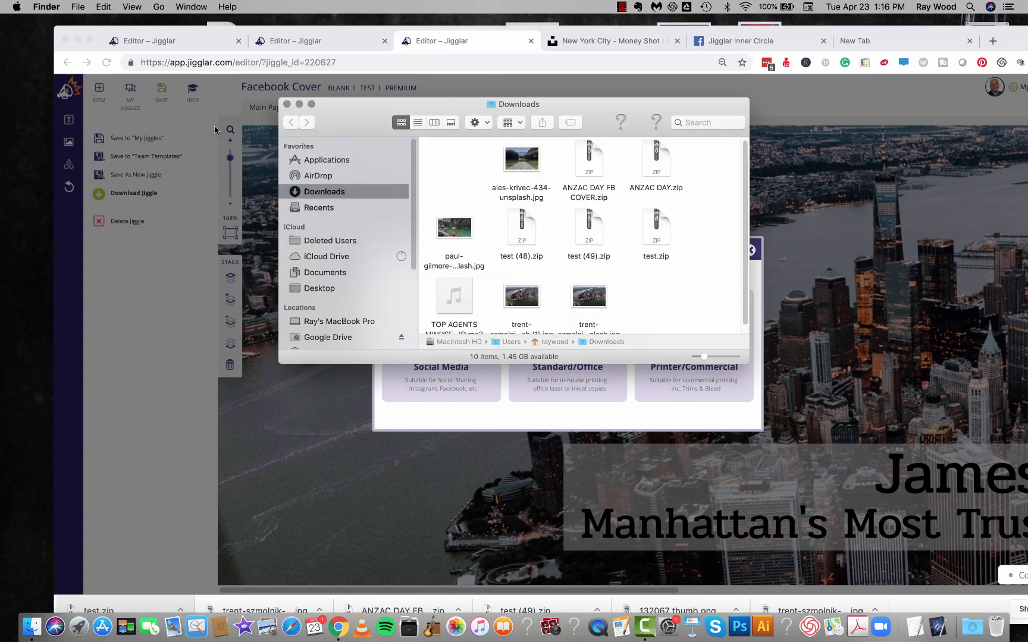
click(286, 105)
- Switch to the Jigglar Inner Circle group on Facebook and discard the unsaved ANZAC DAY cover
click(753, 42)
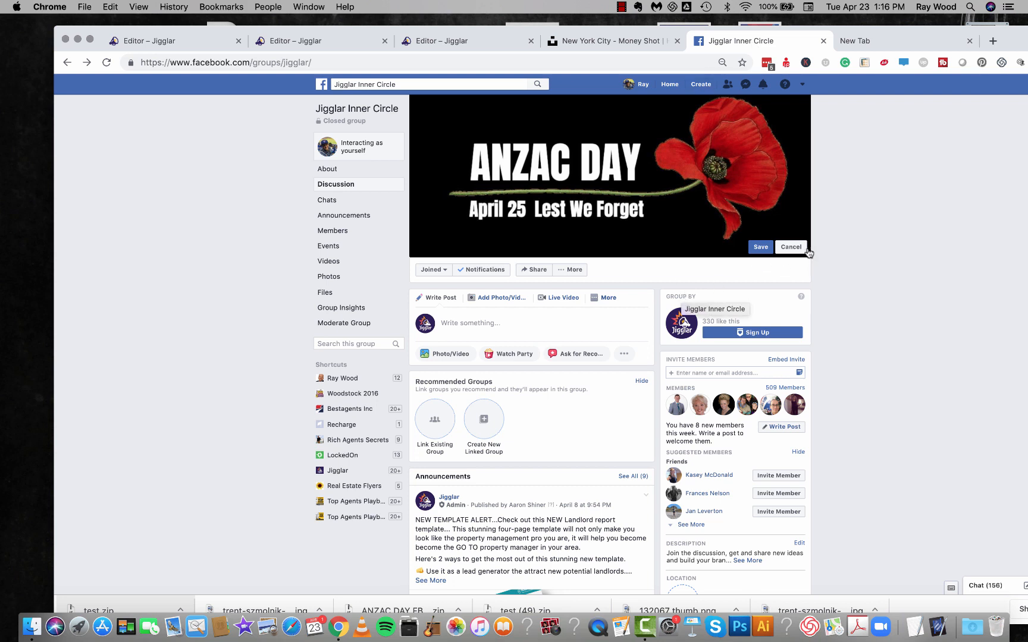
click(791, 247)
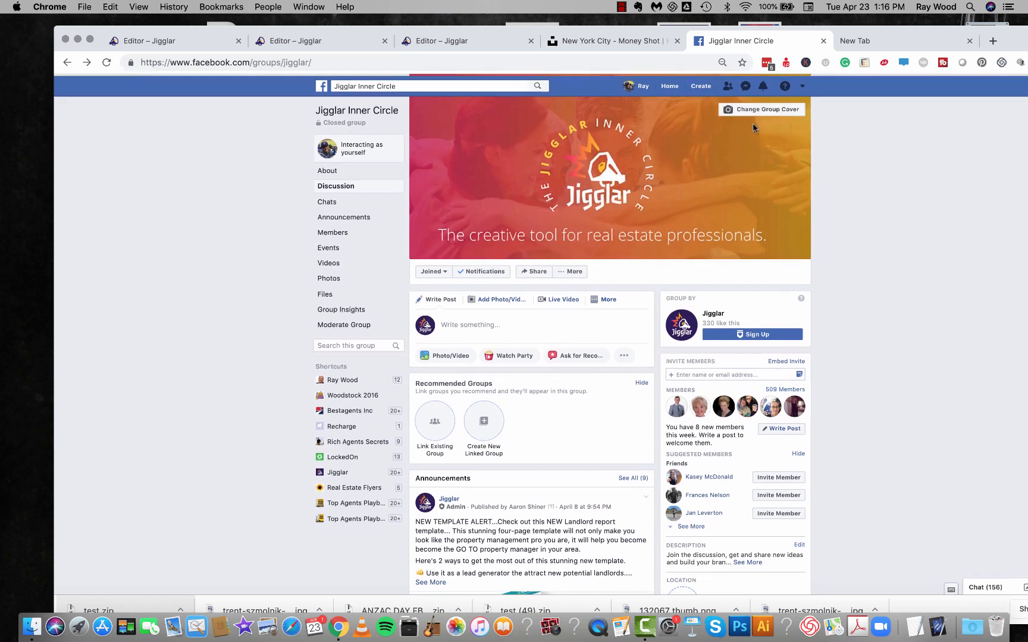
click(757, 110)
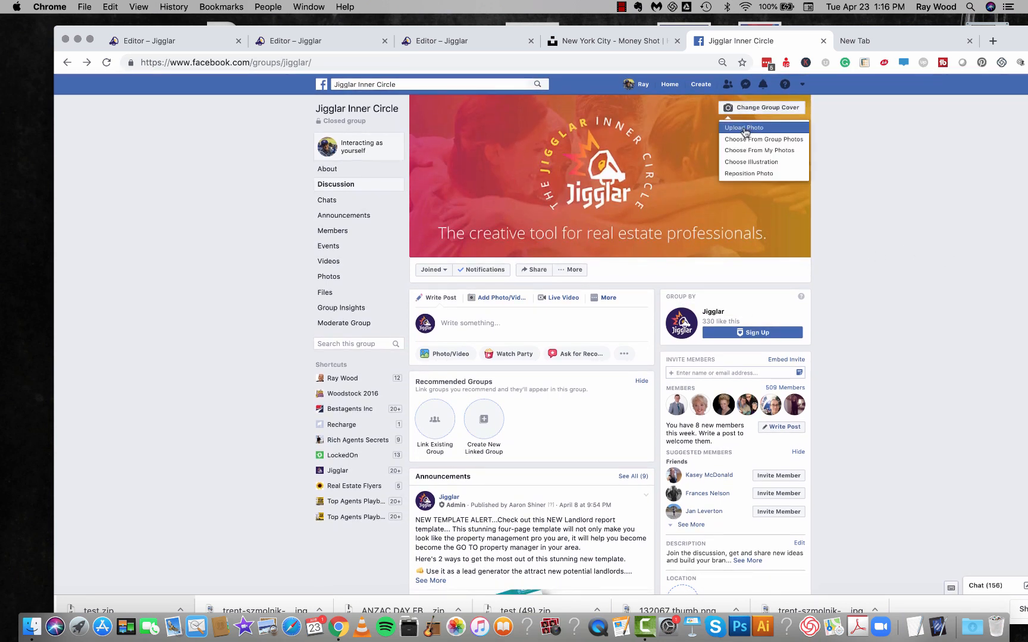
click(745, 129)
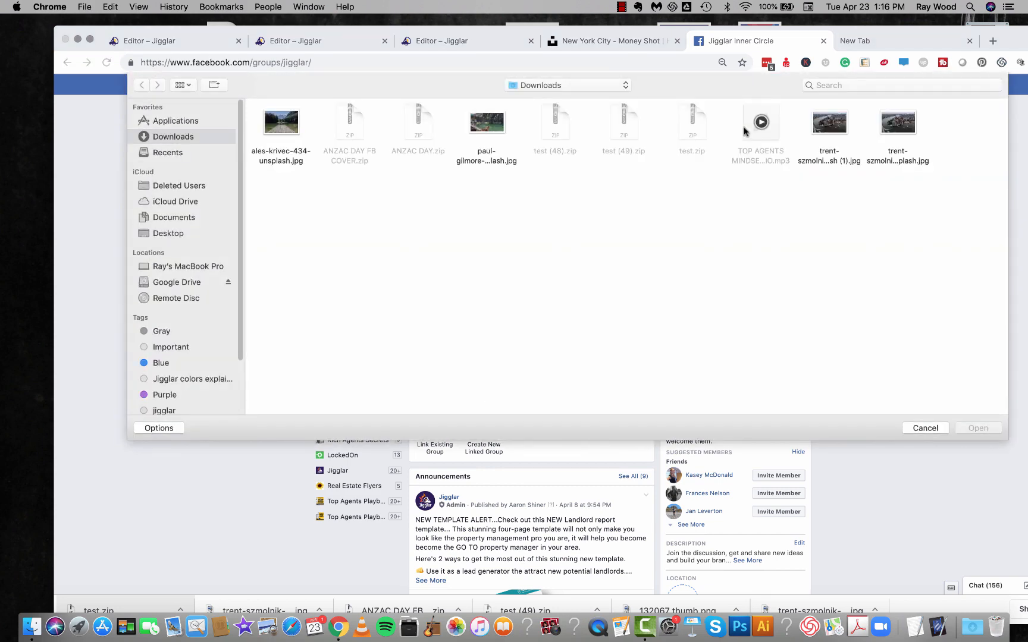
click(922, 429)
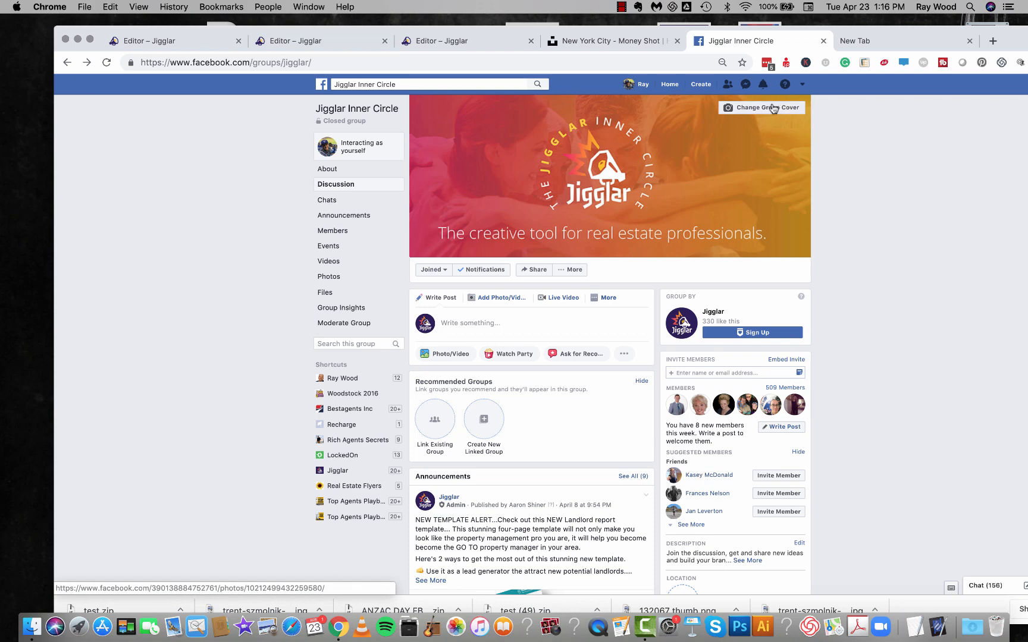
- Upload test.jpg from the Desktop as the group cover and reposition it to show more of the businessman
click(774, 109)
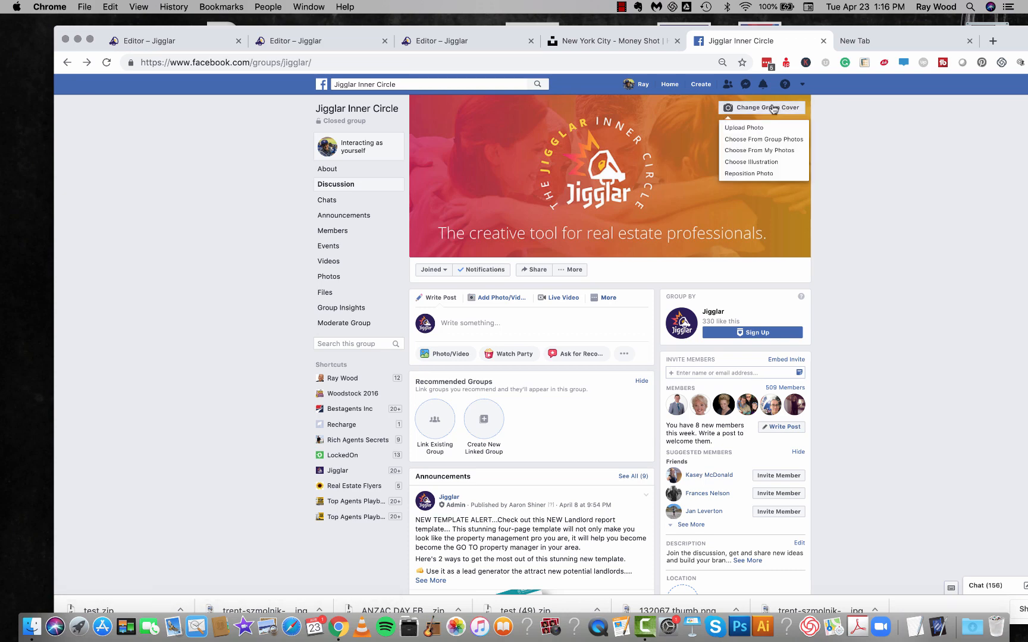
click(748, 127)
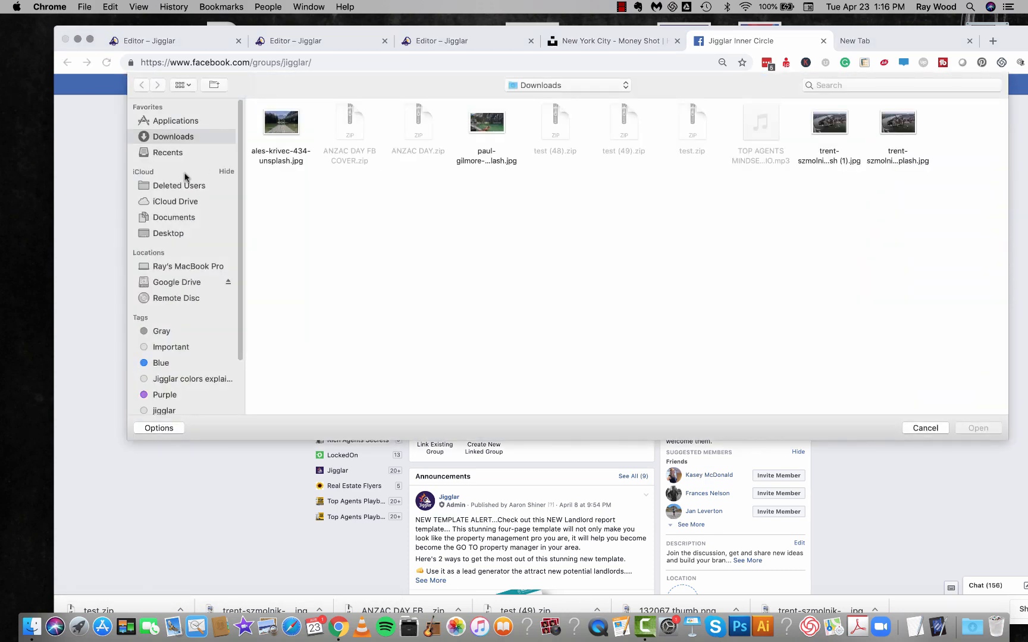
click(175, 236)
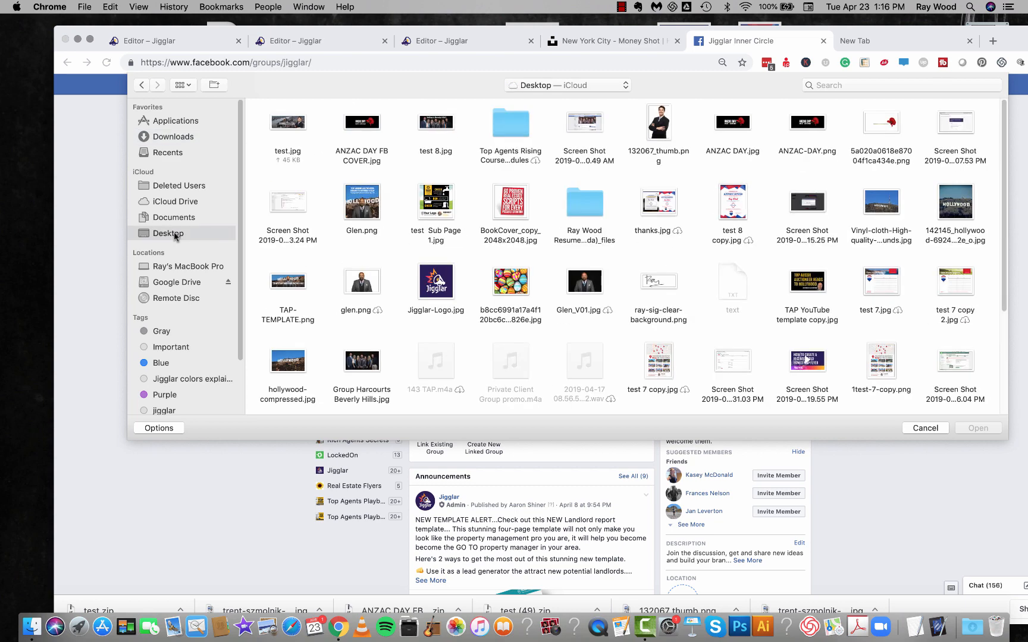
double_click(288, 124)
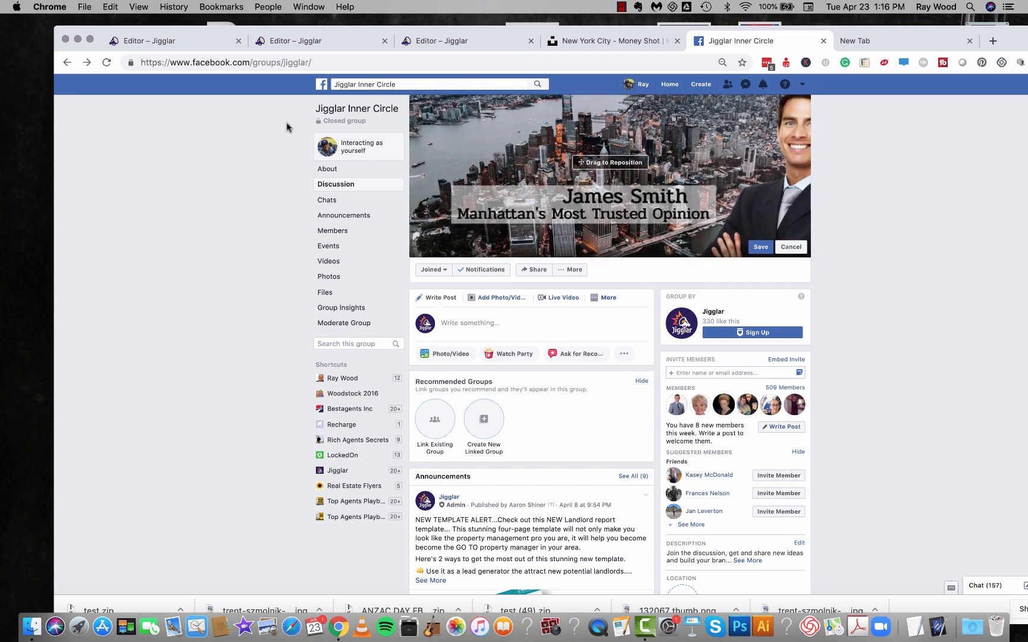
drag(771, 172, 714, 198)
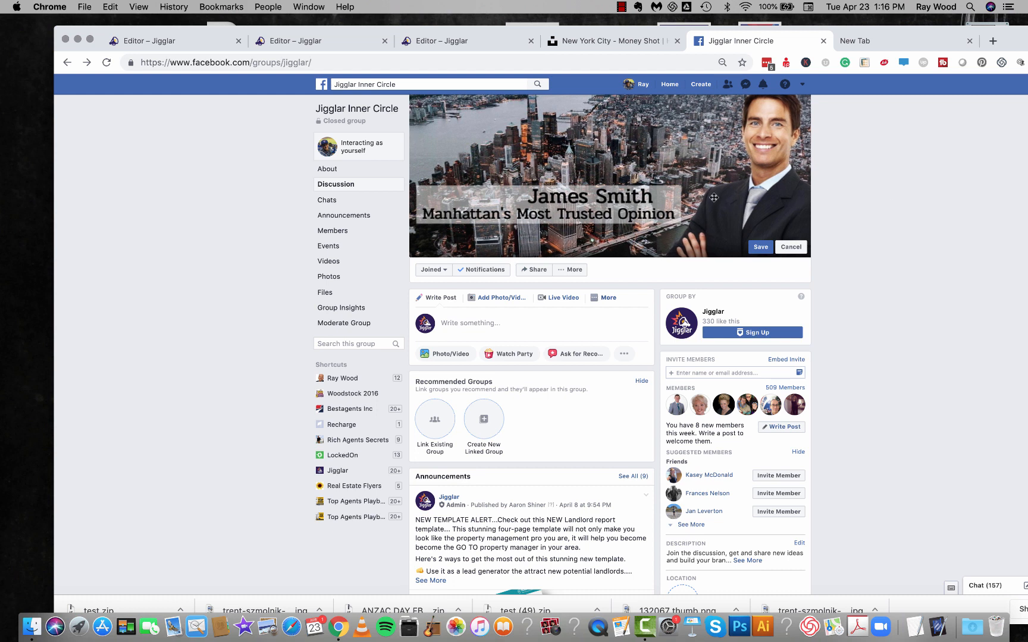